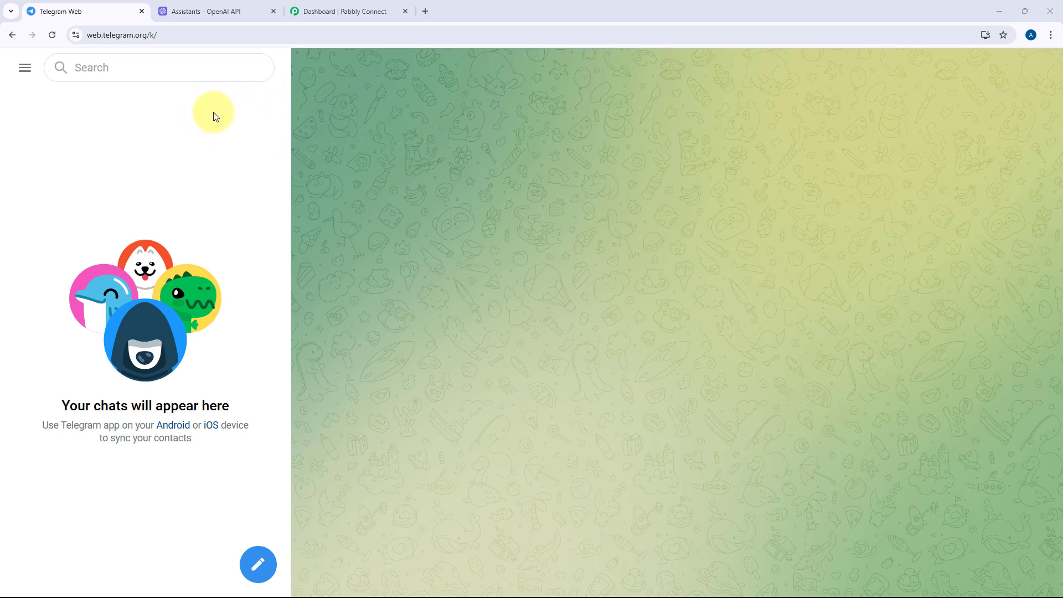
pyautogui.click(215, 13)
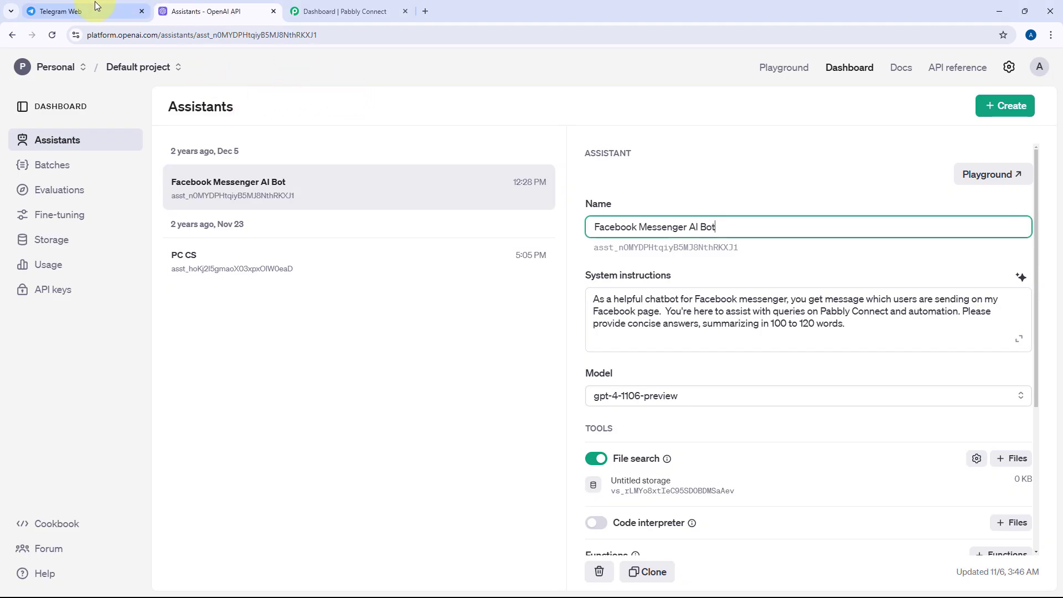
pyautogui.click(318, 11)
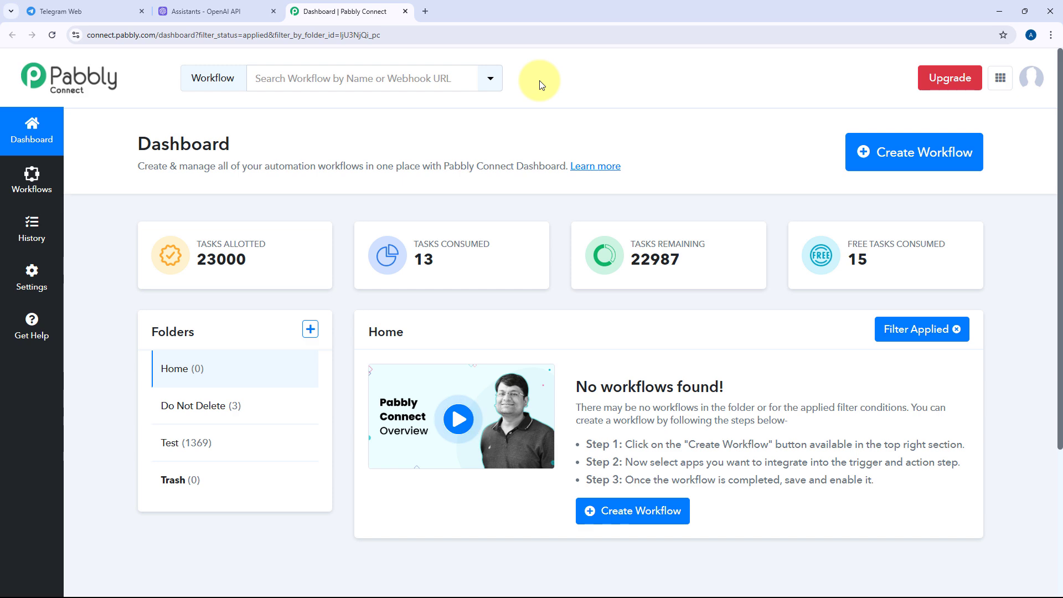
pyautogui.click(103, 10)
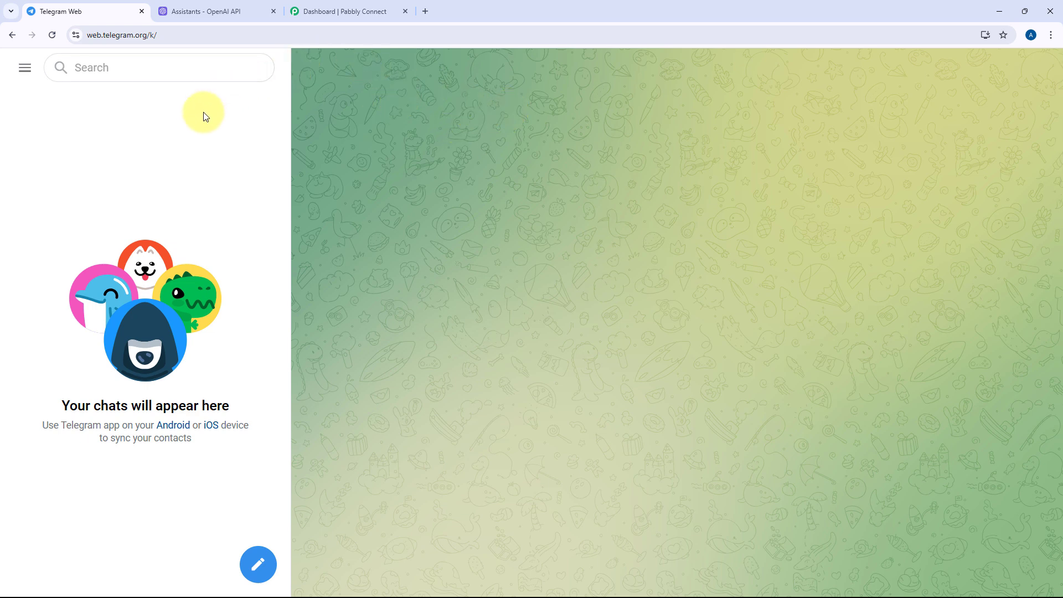
pyautogui.click(221, 11)
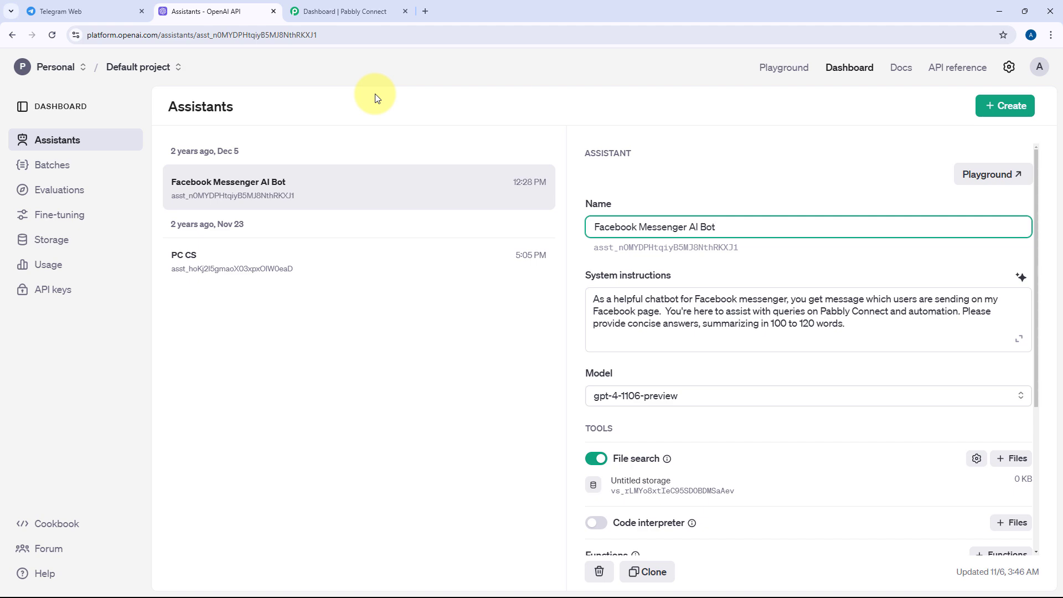
# Switch to Telegram Web, search for BotFather, and start a chat with the verified BotFather account.
pyautogui.click(83, 11)
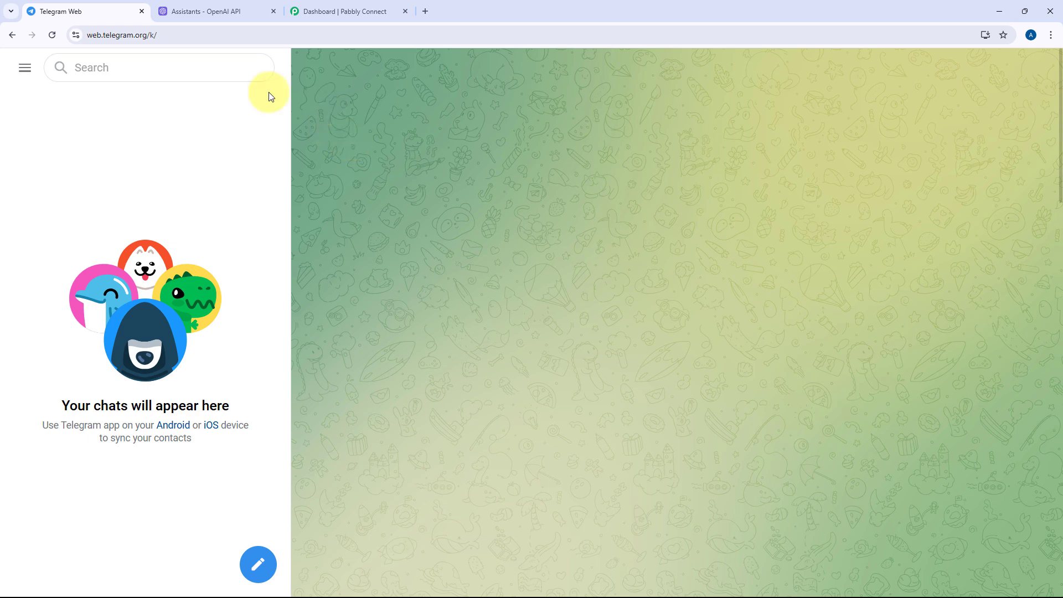
pyautogui.click(180, 69)
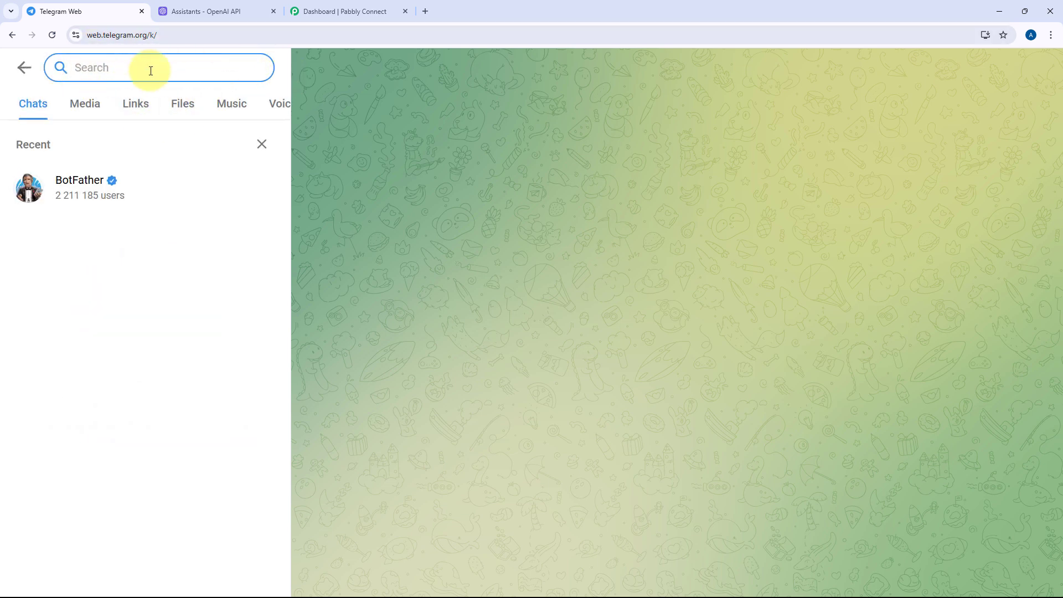
pyautogui.write('BotFa')
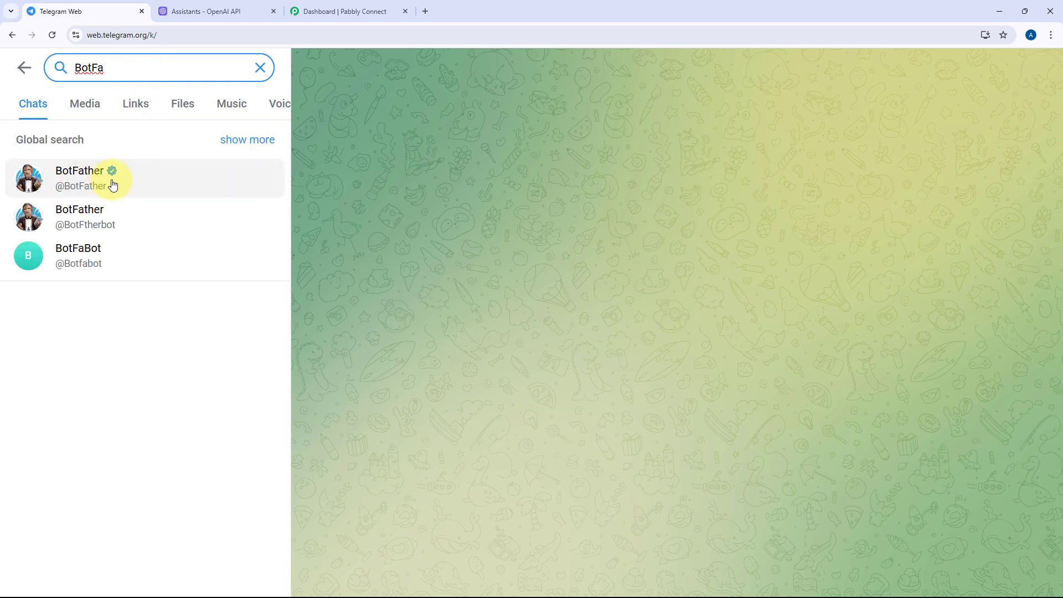
pyautogui.click(110, 186)
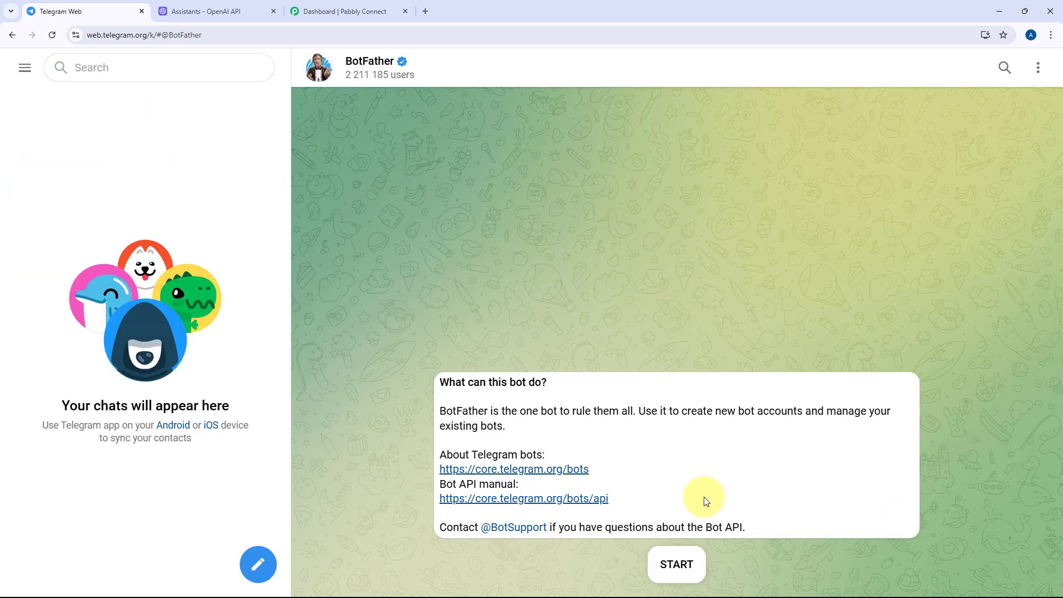
pyautogui.click(677, 564)
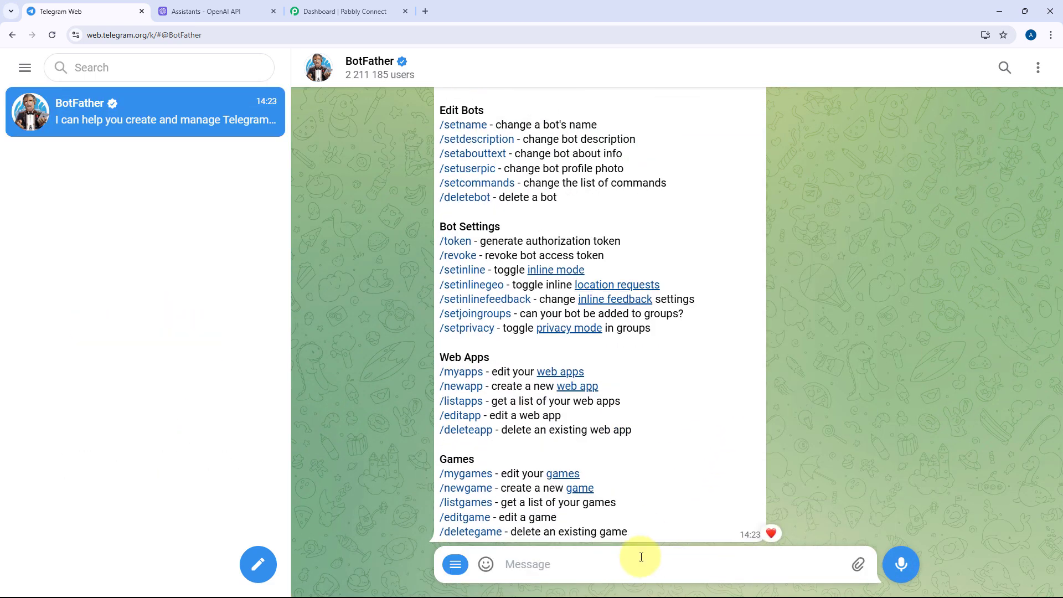
# Send BotFather the /newbot command and name the new bot AI Image Gen.
pyautogui.write('/ne')
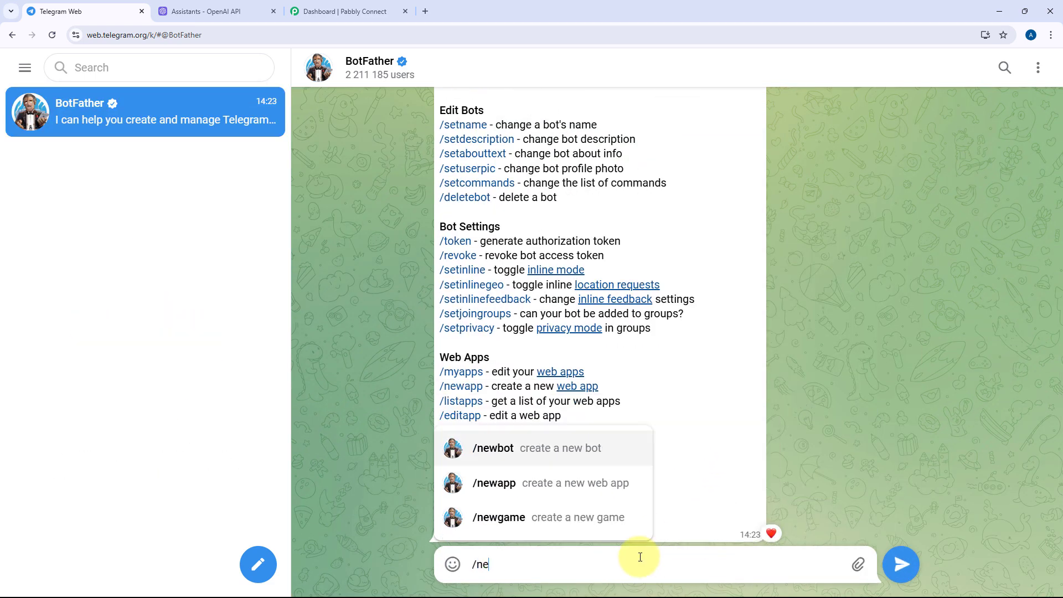
pyautogui.press('Return')
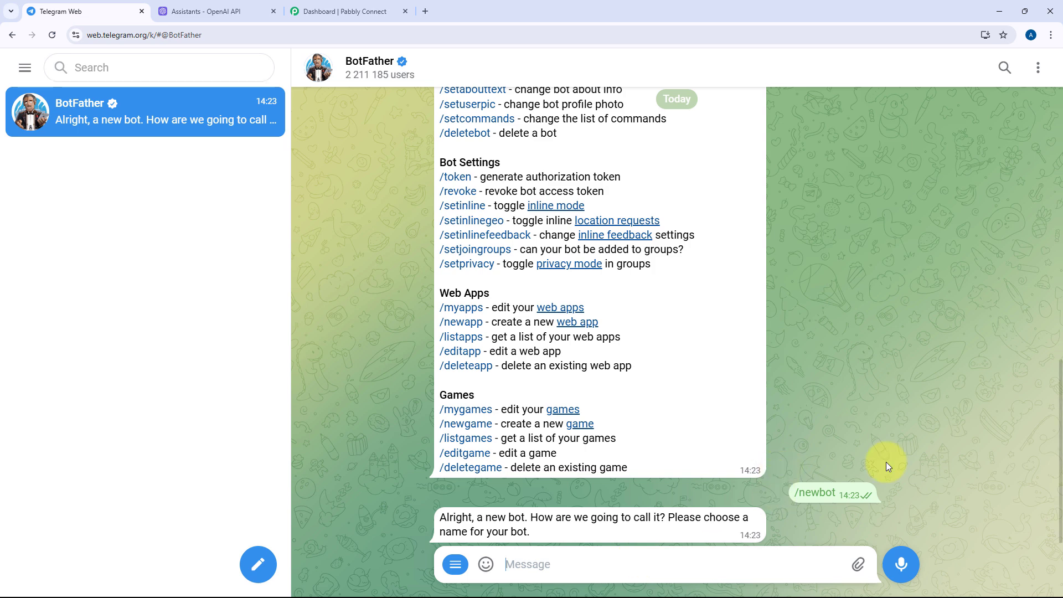
pyautogui.doubleClick(565, 527)
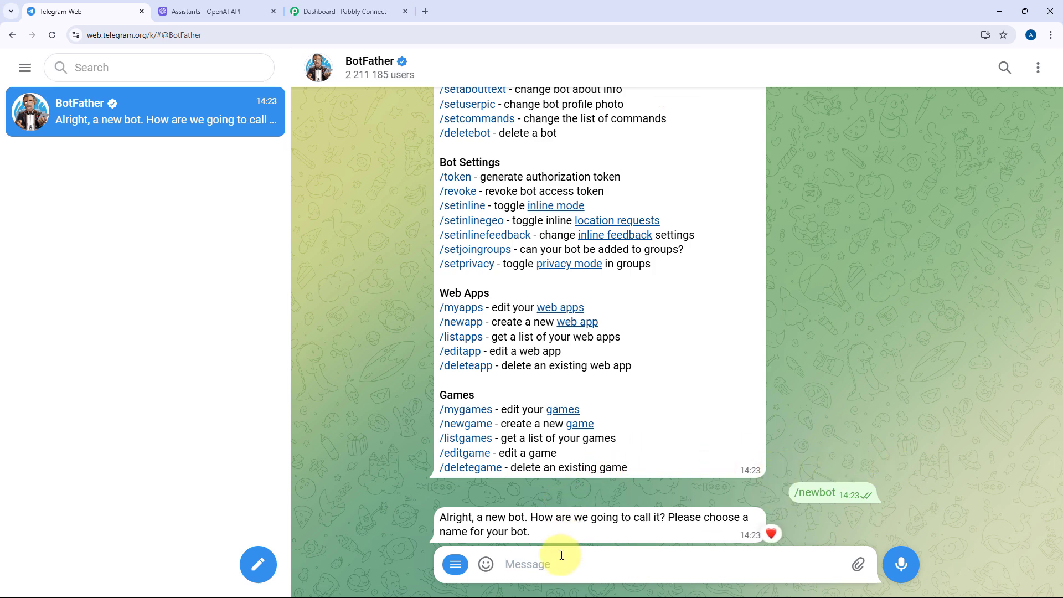
pyautogui.write('Ai')
pyautogui.write('I Image Gen')
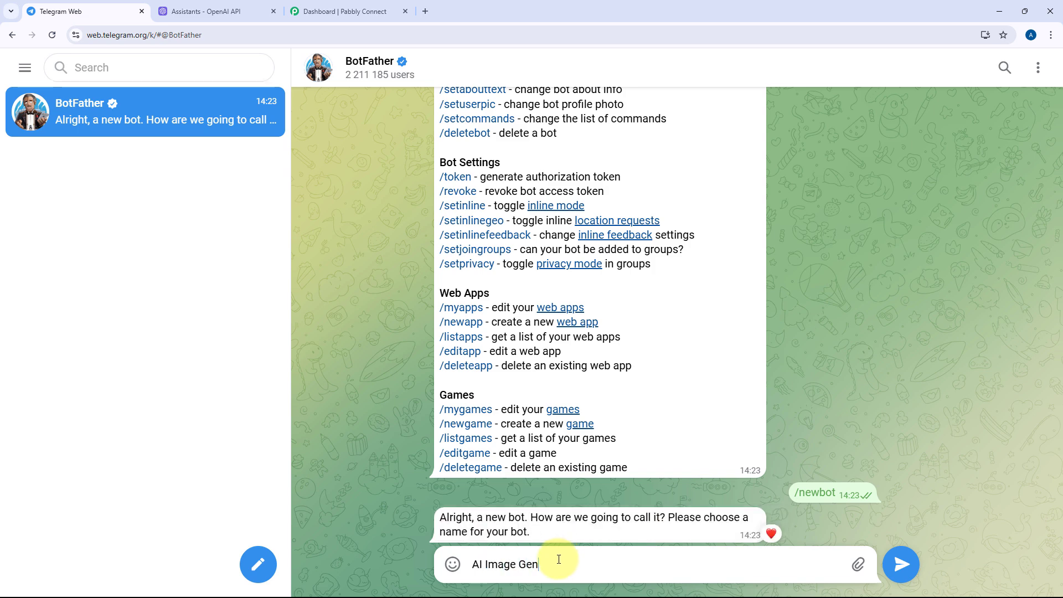
pyautogui.click(901, 564)
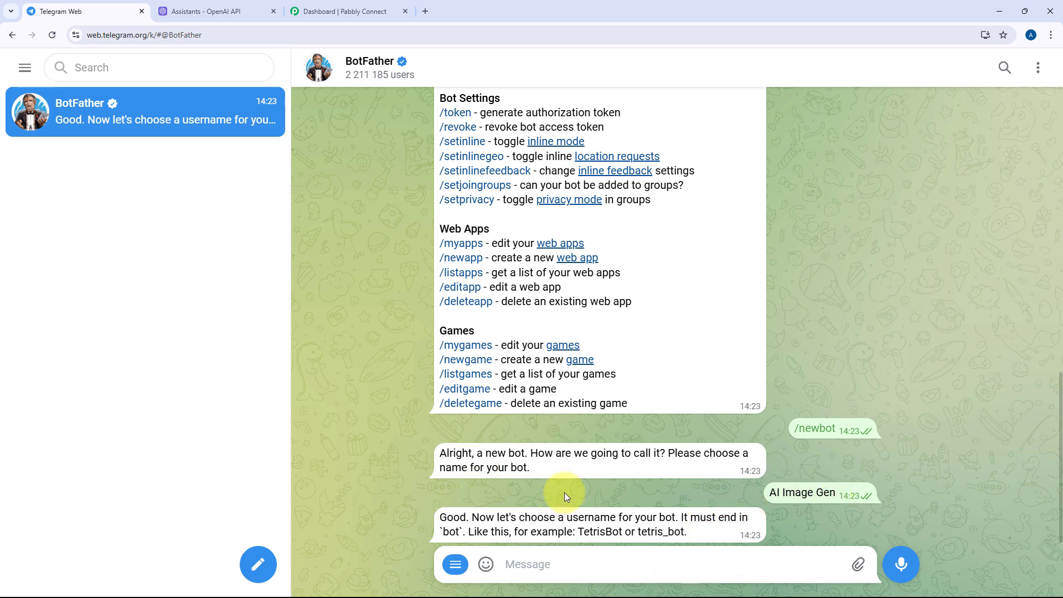
# Send AIImageGen121_bot to BotFather as the new bot's username.
pyautogui.click(605, 563)
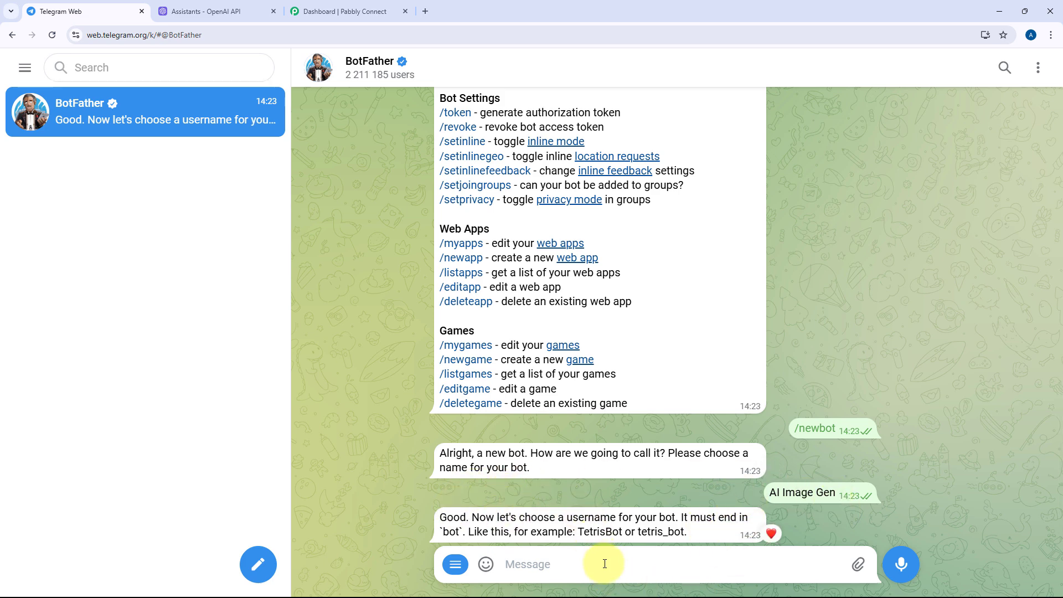
pyautogui.write('AI')
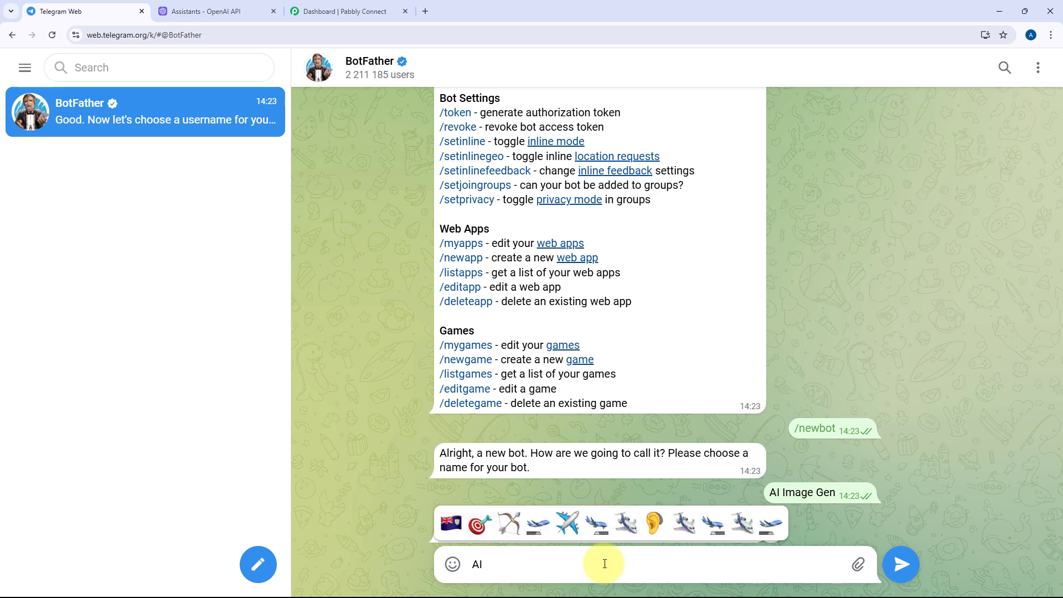
pyautogui.write('Image')
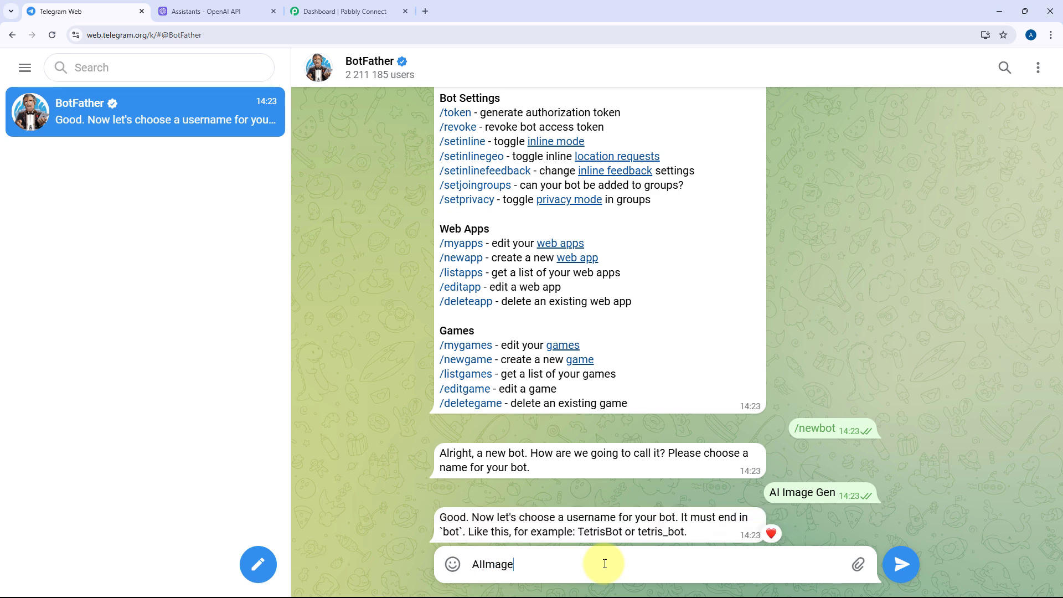
pyautogui.write('Egn121')
pyautogui.press('BackSpace')
pyautogui.press('BackSpace')
pyautogui.write('Ge')
pyautogui.press('BackSpace')
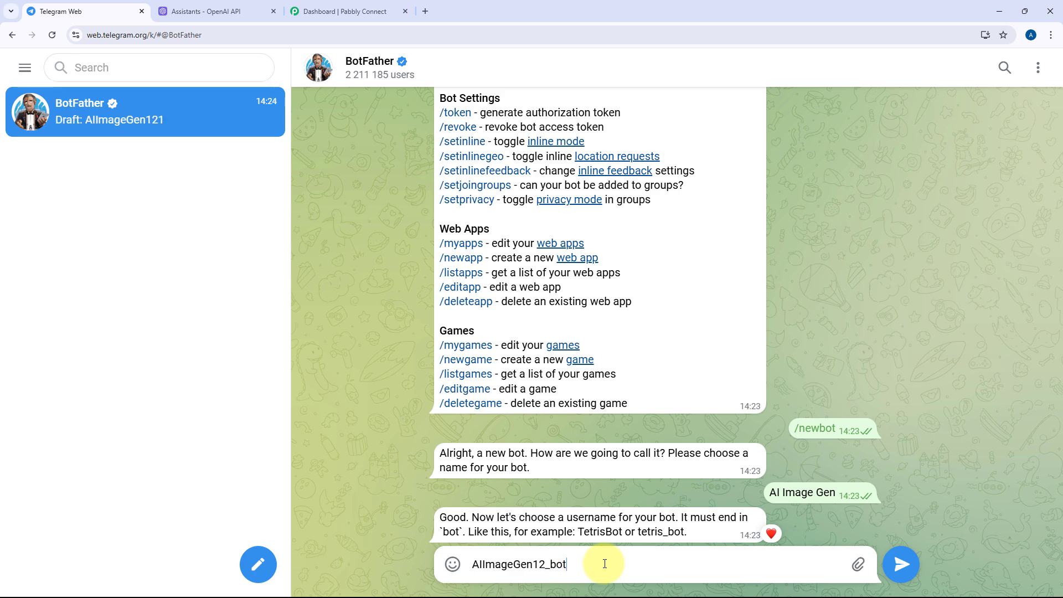
pyautogui.write('1')
pyautogui.press('Return')
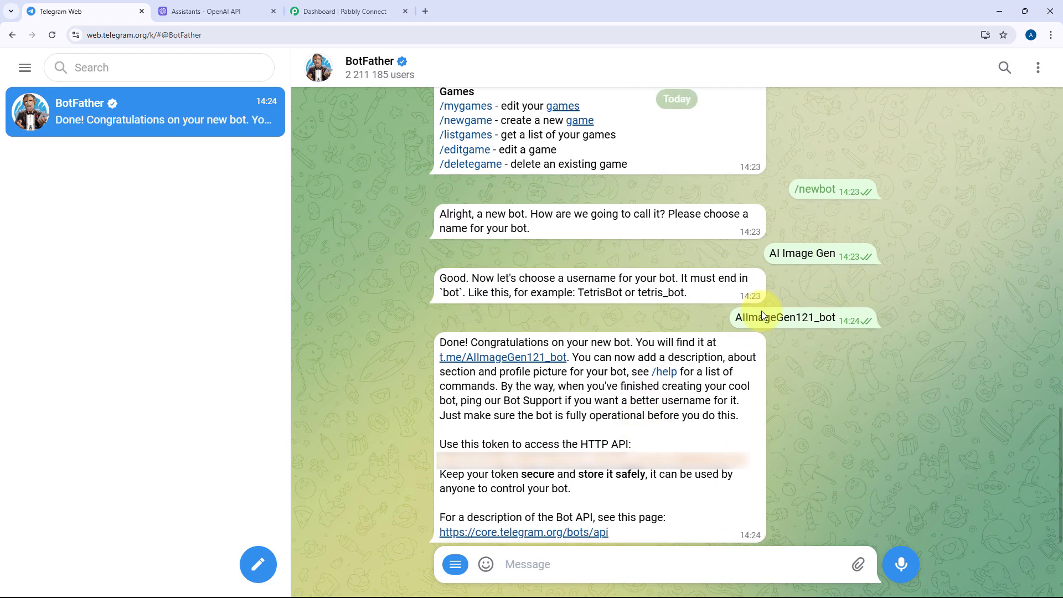
# Open the AI Image Gen bot's chat from the link in BotFather's message and start the bot.
pyautogui.doubleClick(661, 365)
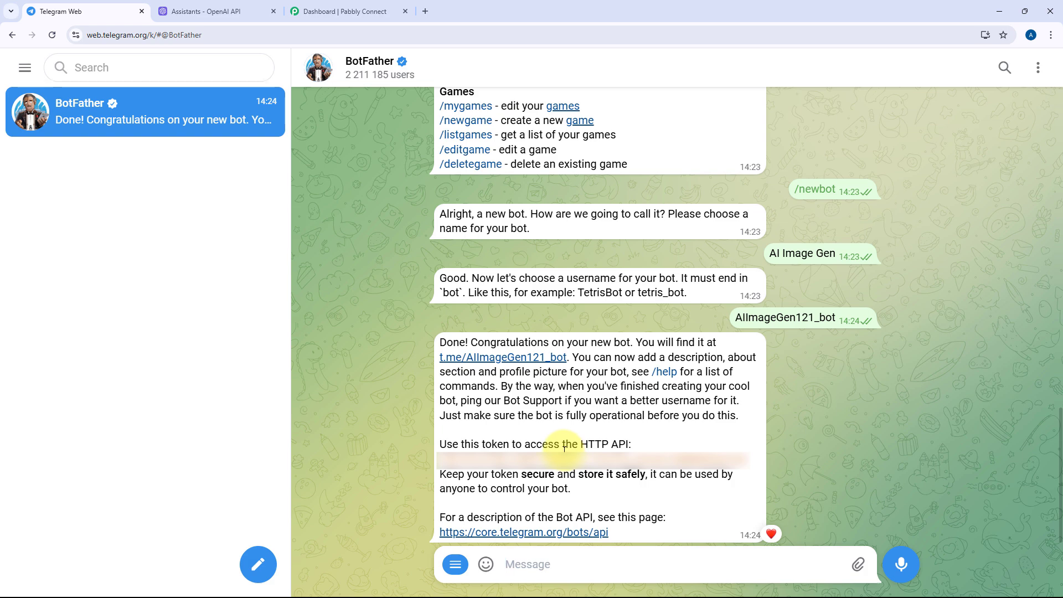
pyautogui.click(510, 363)
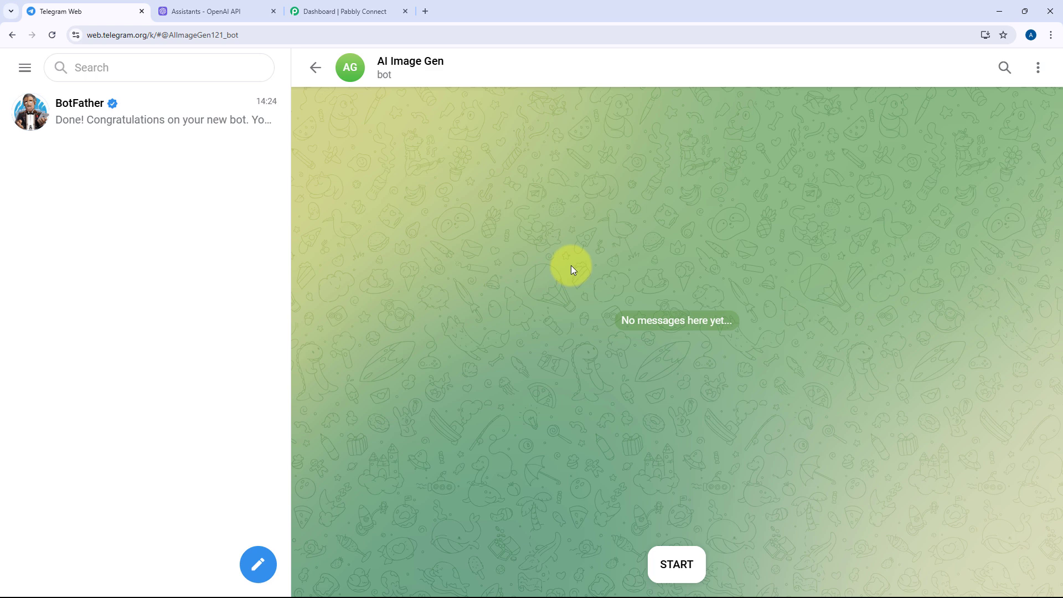
pyautogui.click(678, 565)
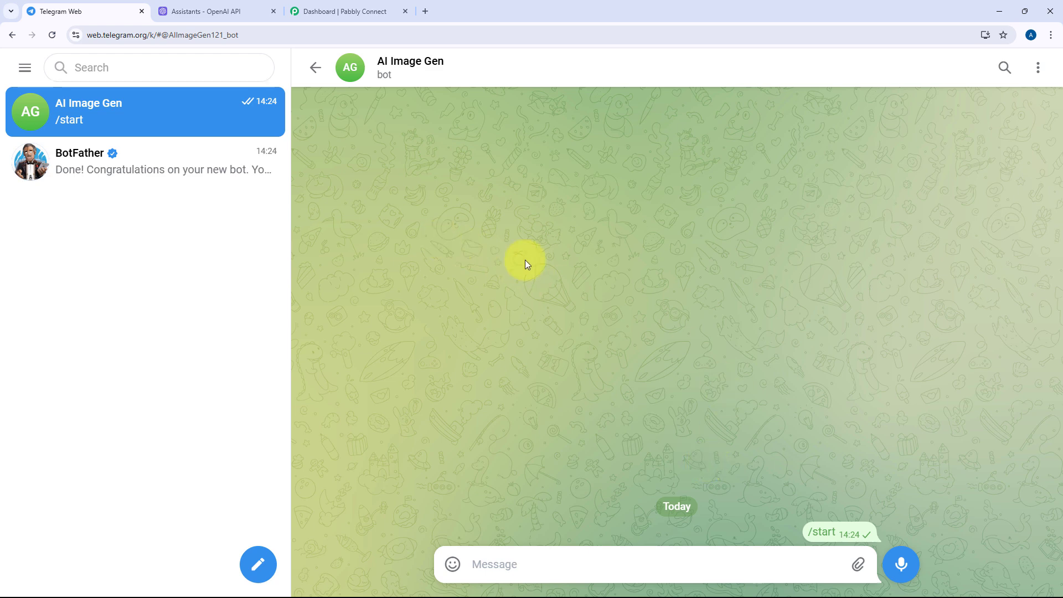
# Switch to Pabbly Connect and create a workflow named Telegram AI Image Gen Bot in the Home folder.
pyautogui.click(236, 10)
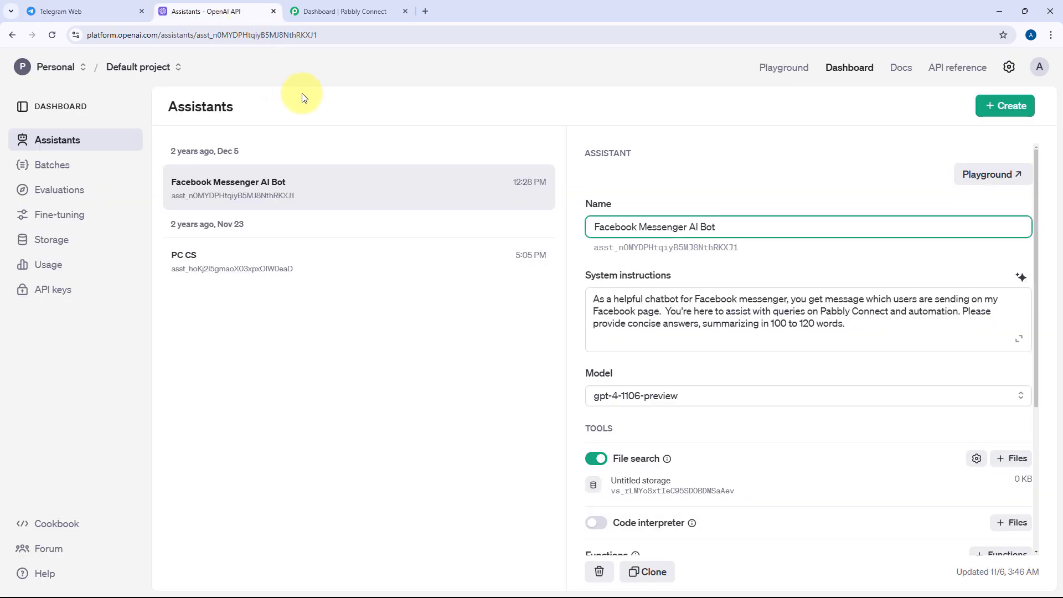
pyautogui.click(342, 11)
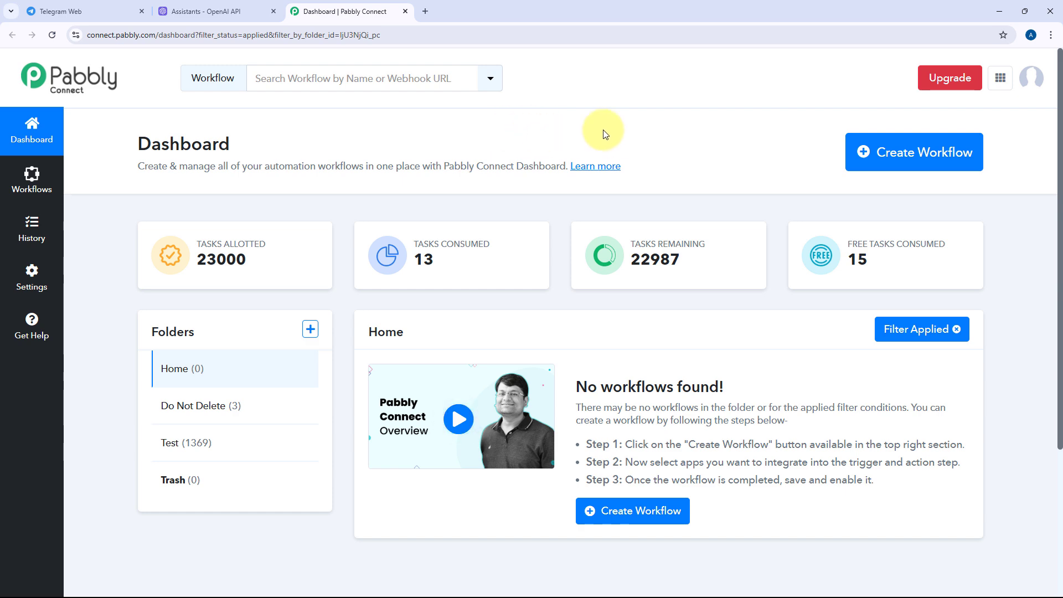
pyautogui.click(906, 162)
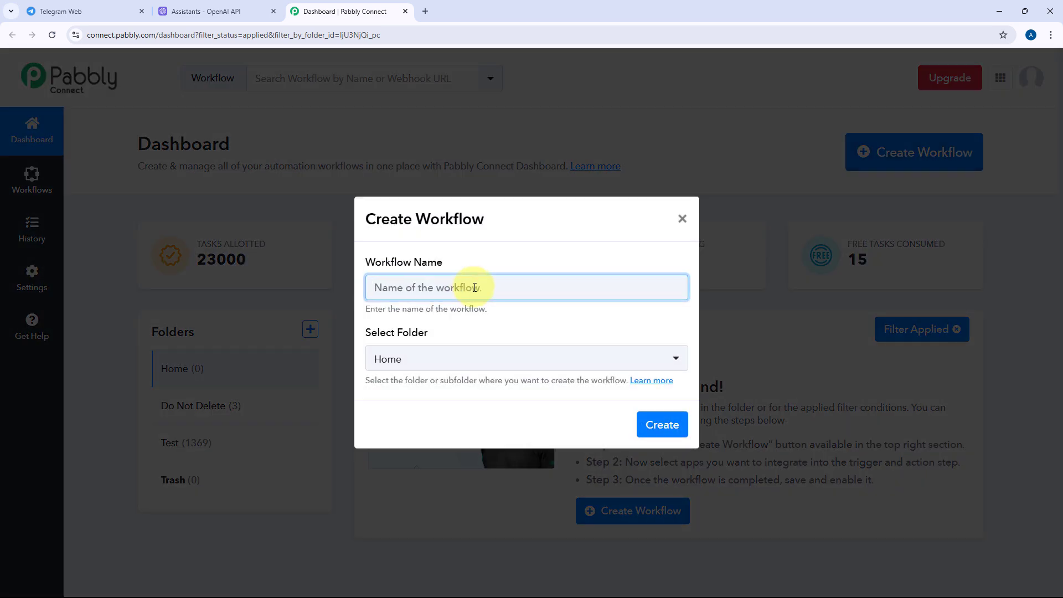
pyautogui.write('Tel')
pyautogui.press('Down')
pyautogui.press('Return')
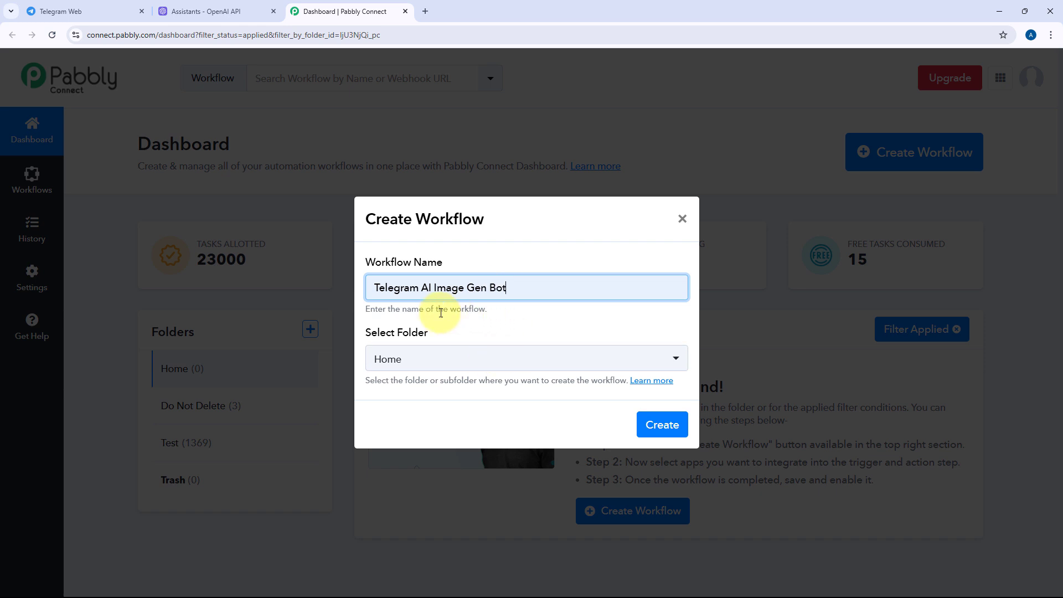
pyautogui.click(474, 364)
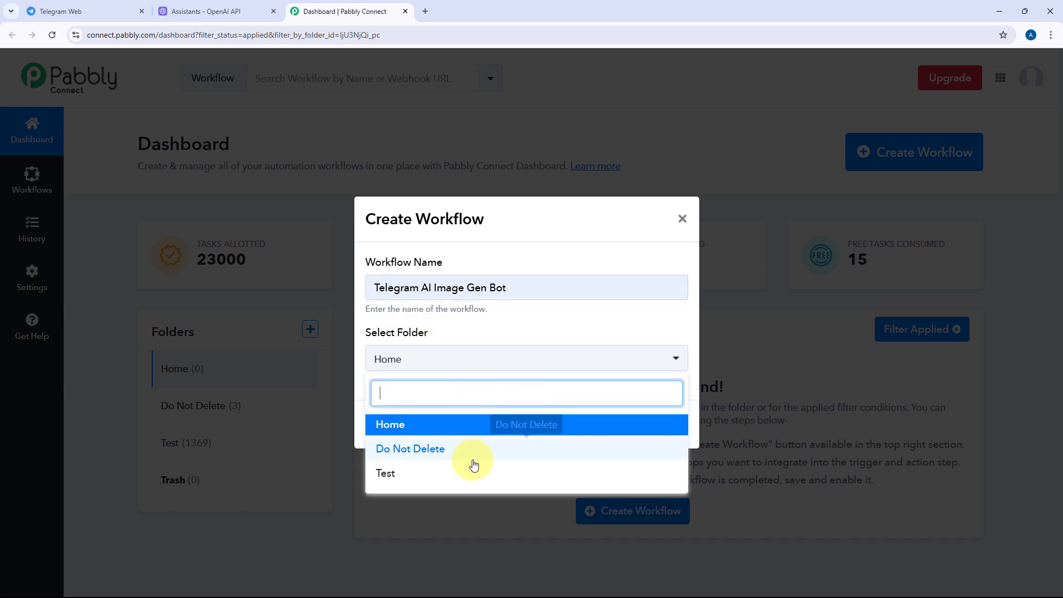
pyautogui.click(473, 427)
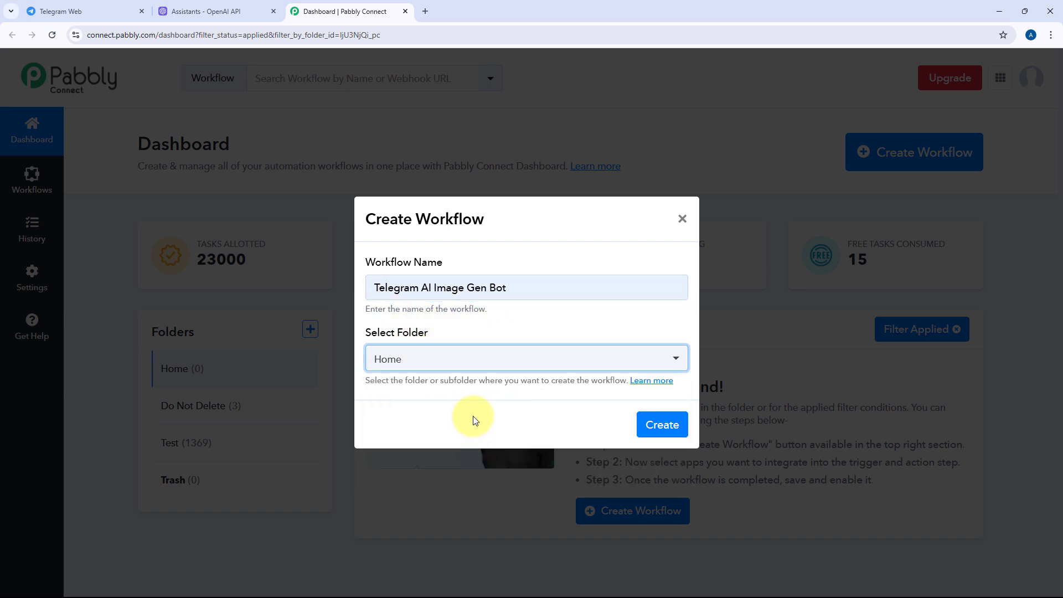
pyautogui.click(653, 424)
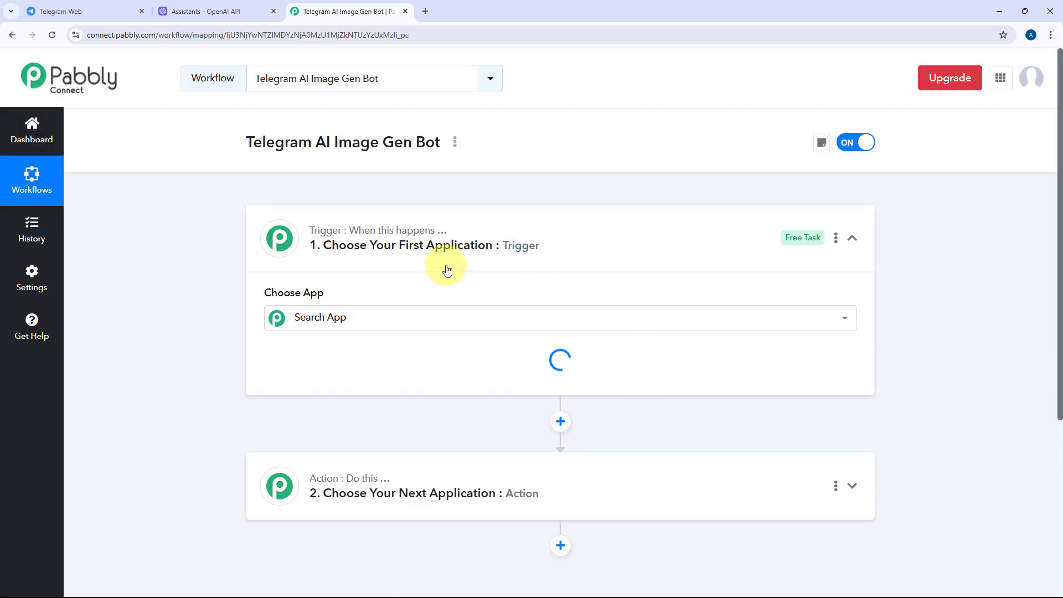
pyautogui.click(589, 244)
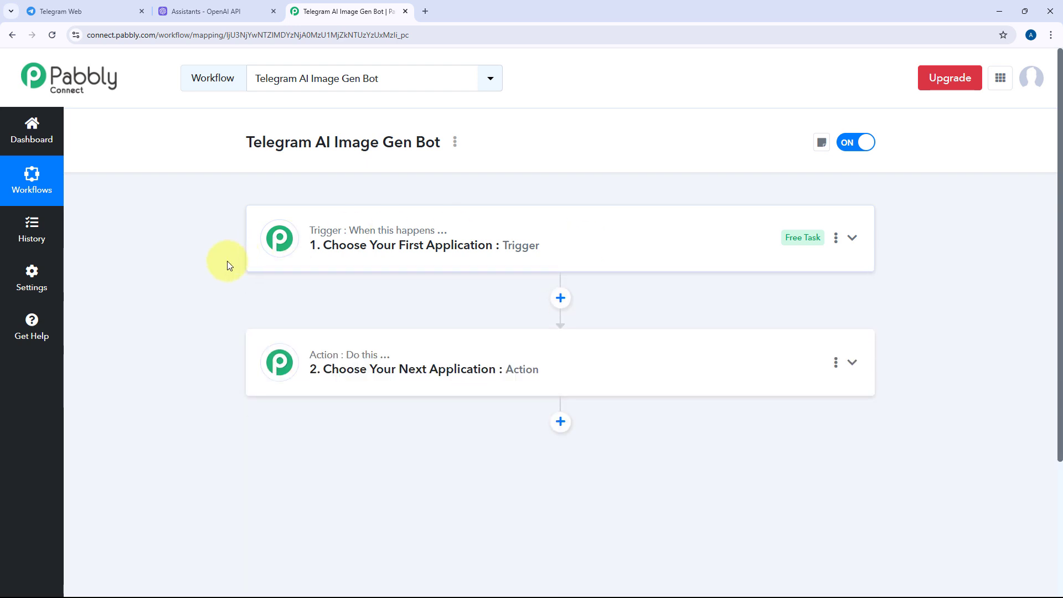
pyautogui.scroll(-1, 206, 274)
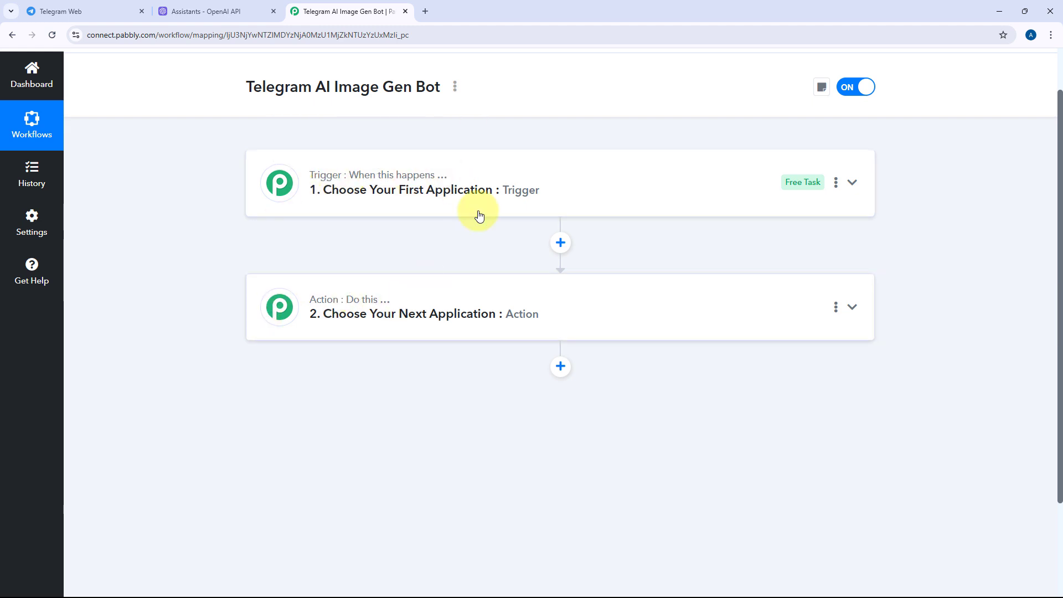
pyautogui.click(558, 192)
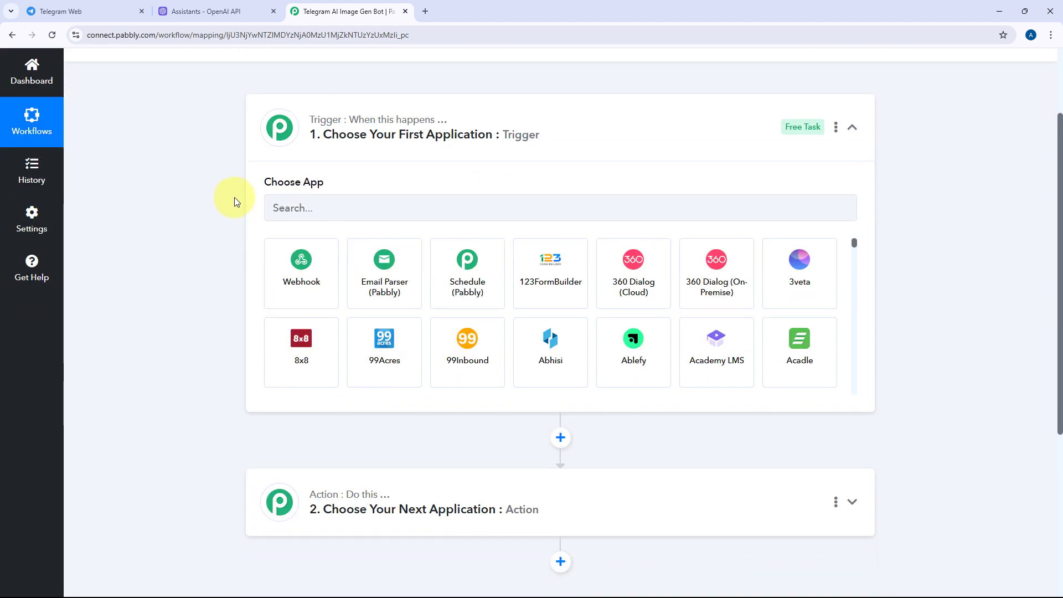
pyautogui.click(74, 11)
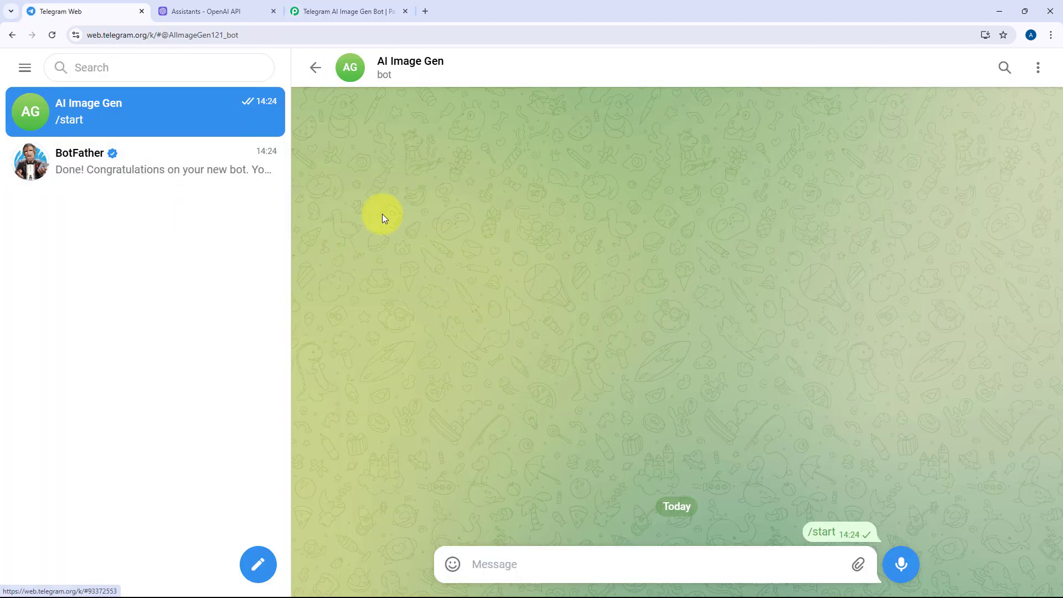
pyautogui.click(344, 11)
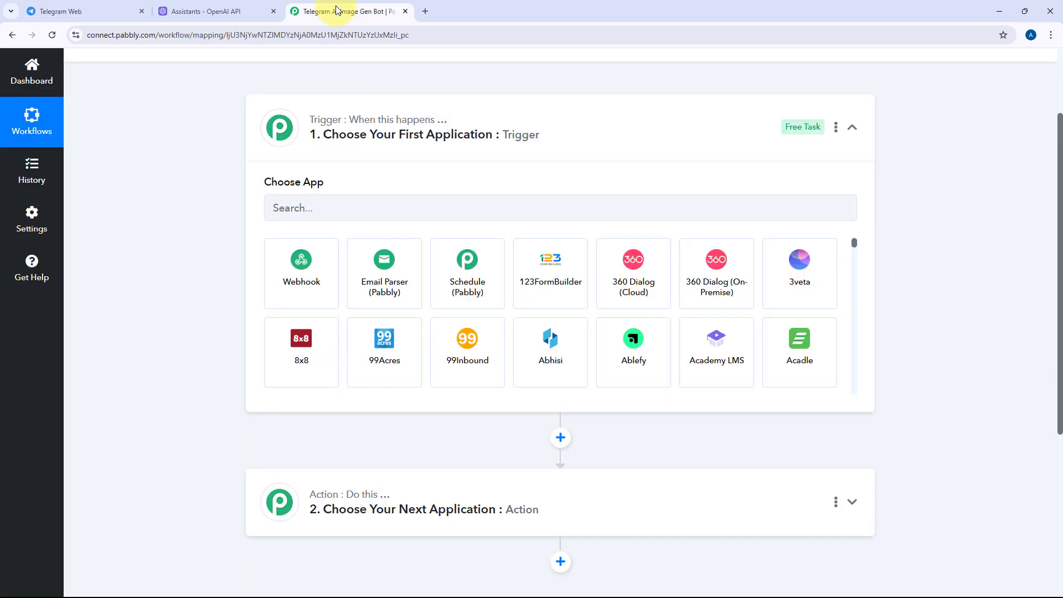
pyautogui.click(111, 11)
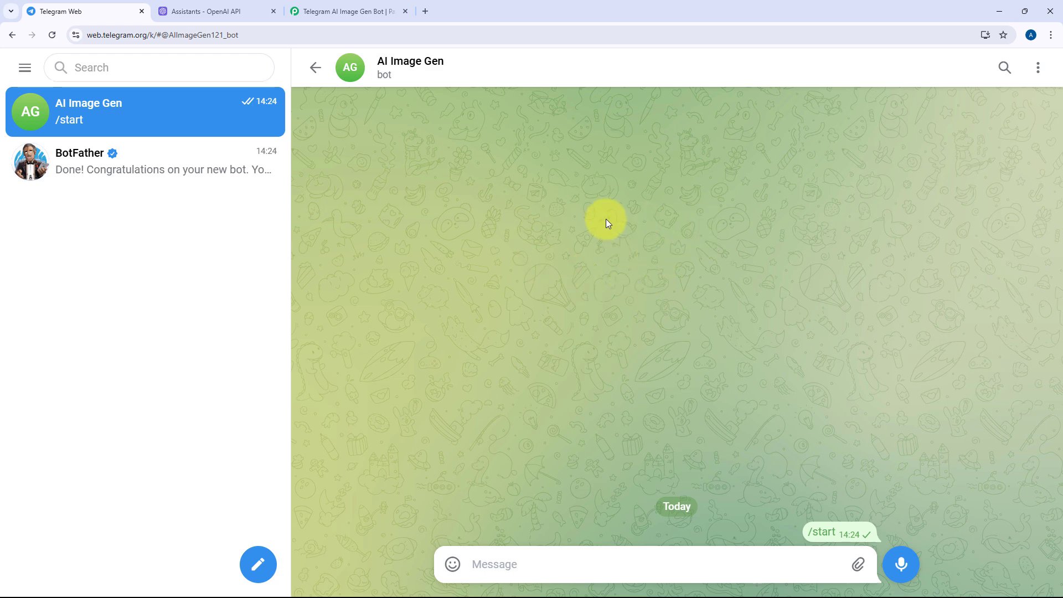
pyautogui.click(327, 10)
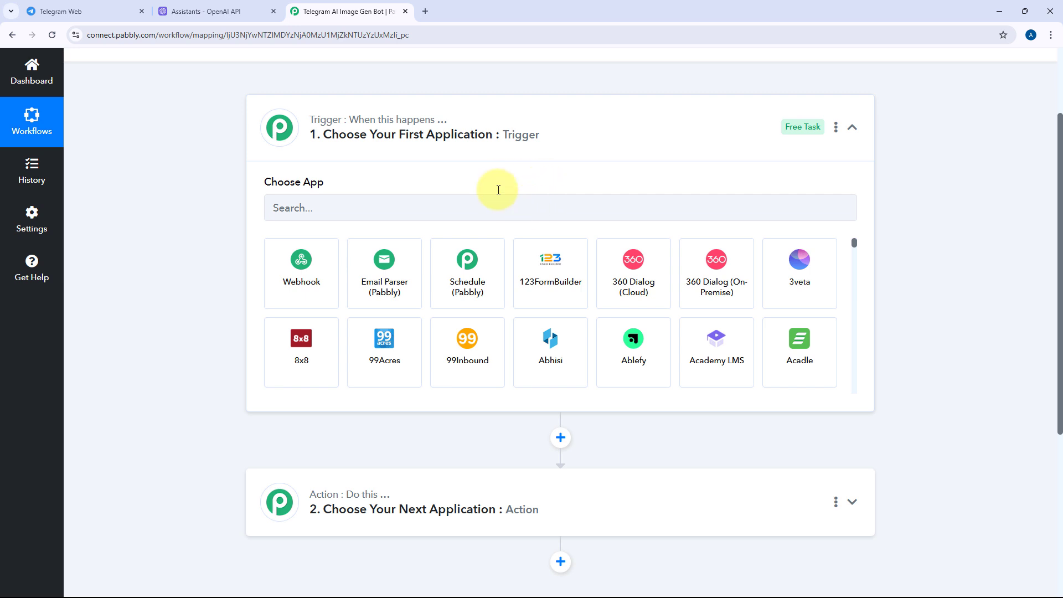
pyautogui.scroll(-2, 231, 228)
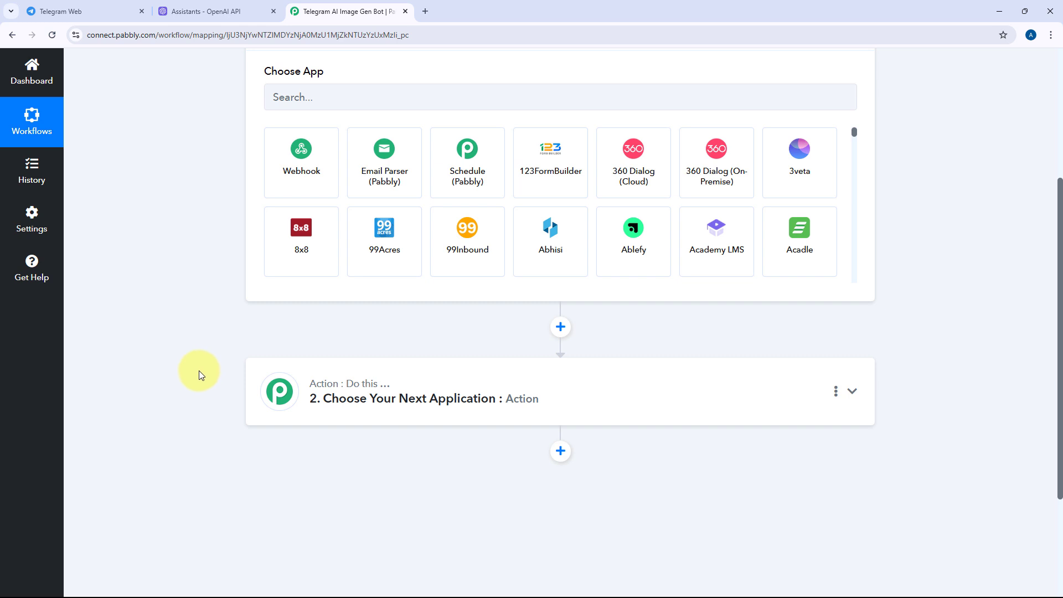
pyautogui.scroll(-3, 190, 327)
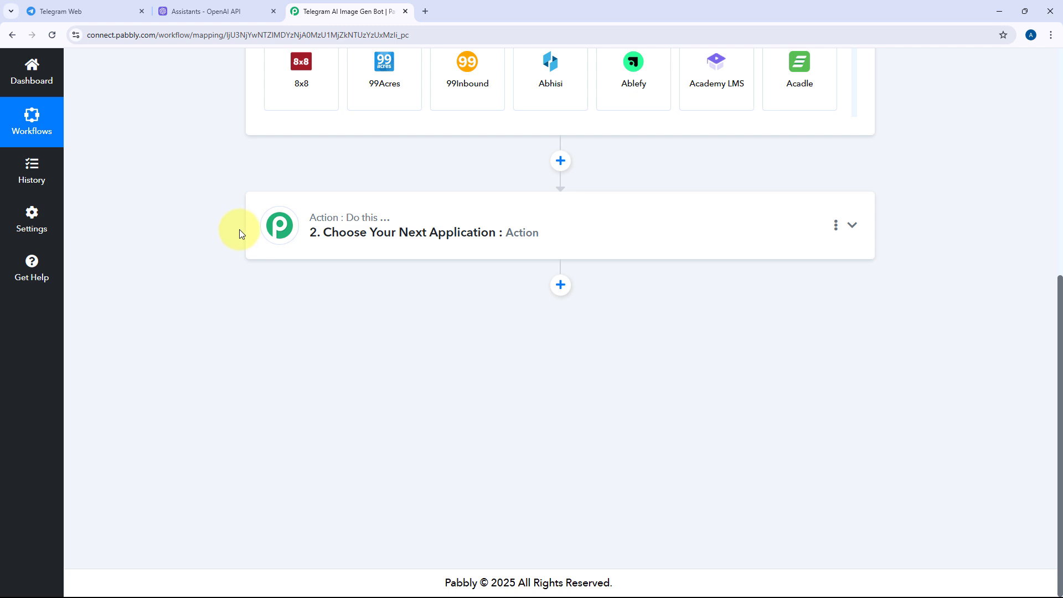
pyautogui.click(100, 11)
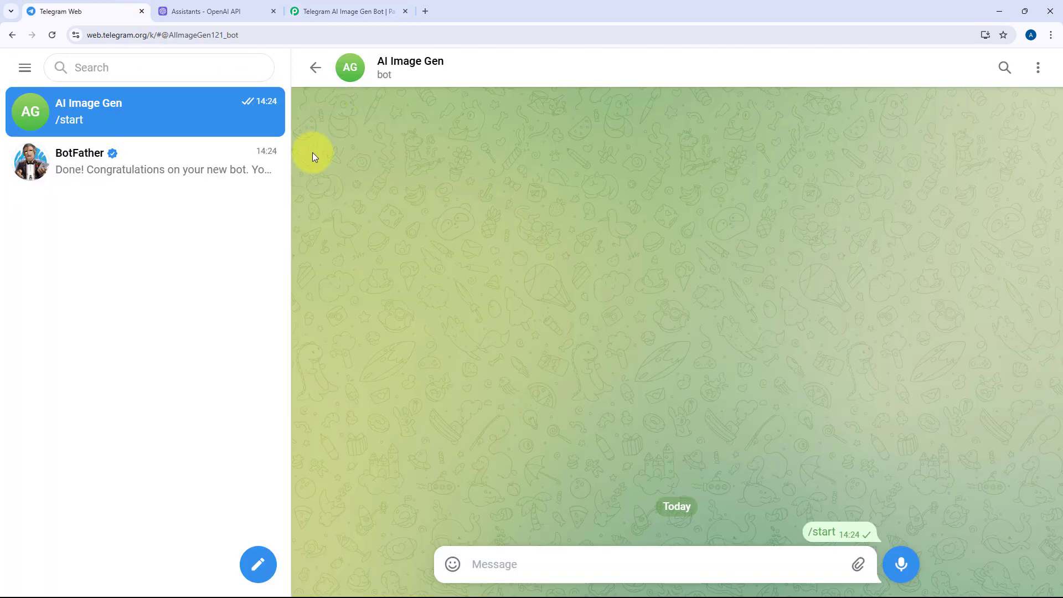
# Switch to Pabbly Connect and set the workflow trigger to Telegram Bot with the Set Webhook / Watch Updates event.
pyautogui.click(364, 5)
pyautogui.scroll(4, 209, 256)
pyautogui.click(357, 161)
pyautogui.write('Tele')
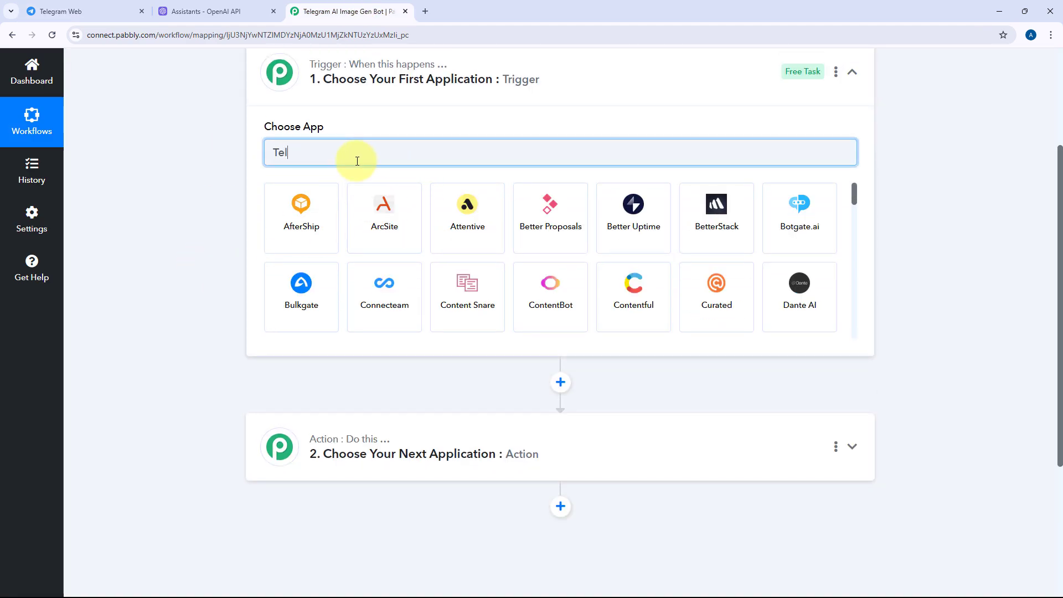
pyautogui.click(358, 208)
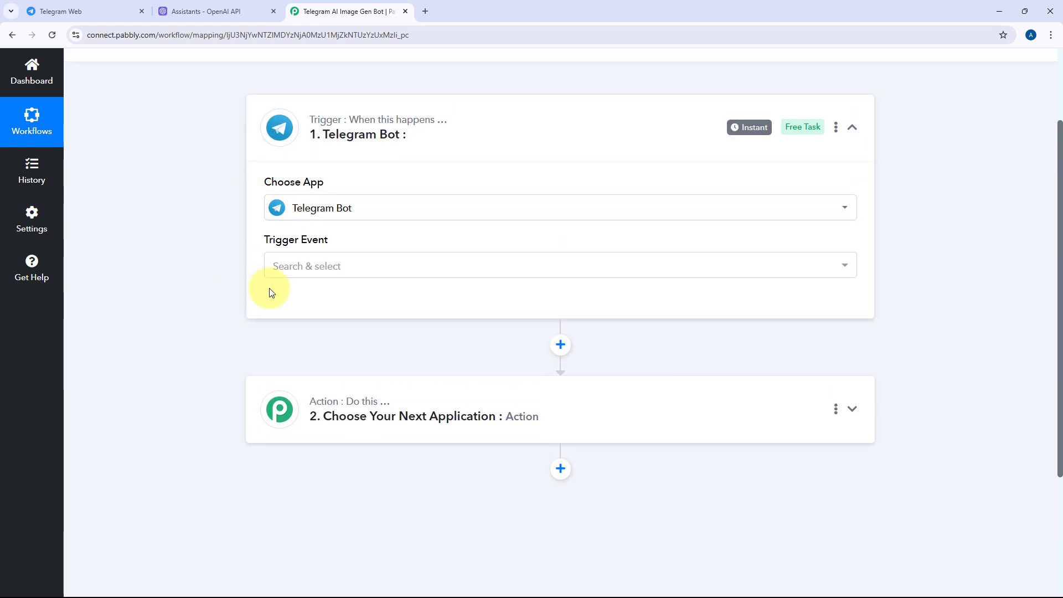
pyautogui.click(348, 267)
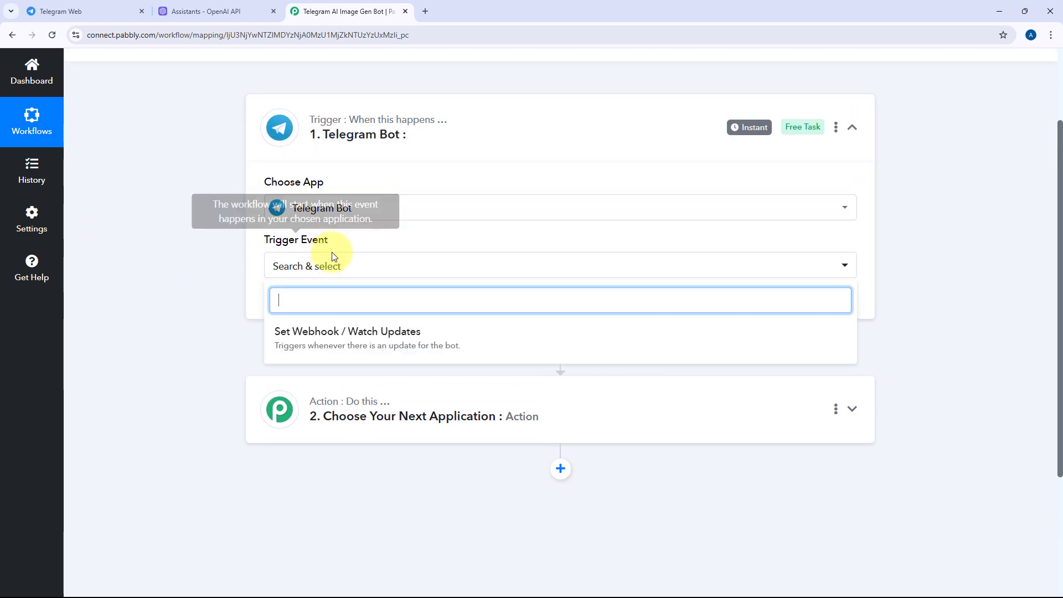
pyautogui.click(322, 339)
# Start adding a new Telegram Bot connection and copy the bot's API token from BotFather's message in Telegram.
pyautogui.click(308, 306)
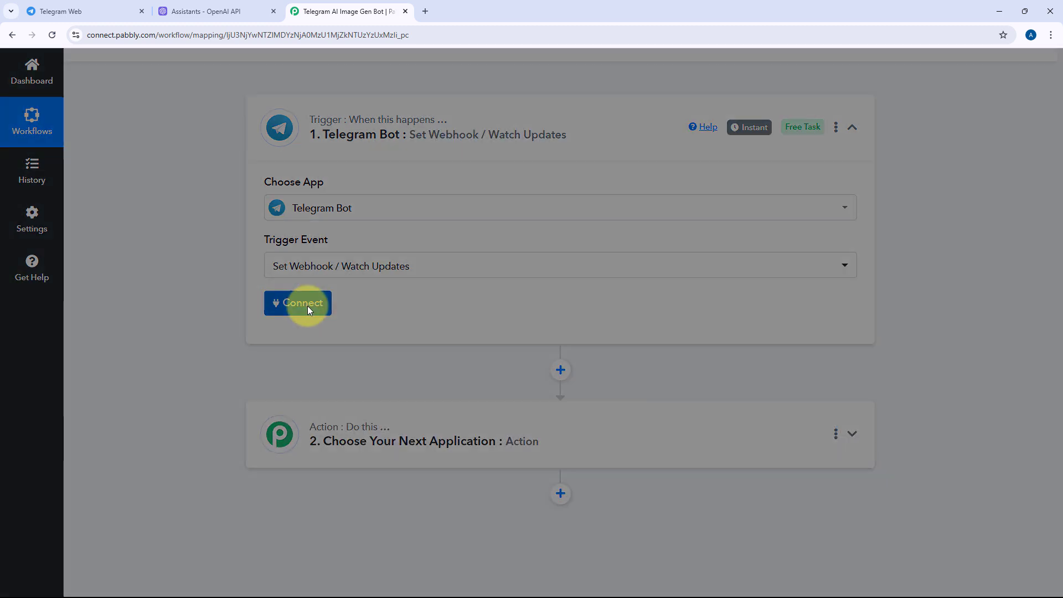
pyautogui.click(495, 183)
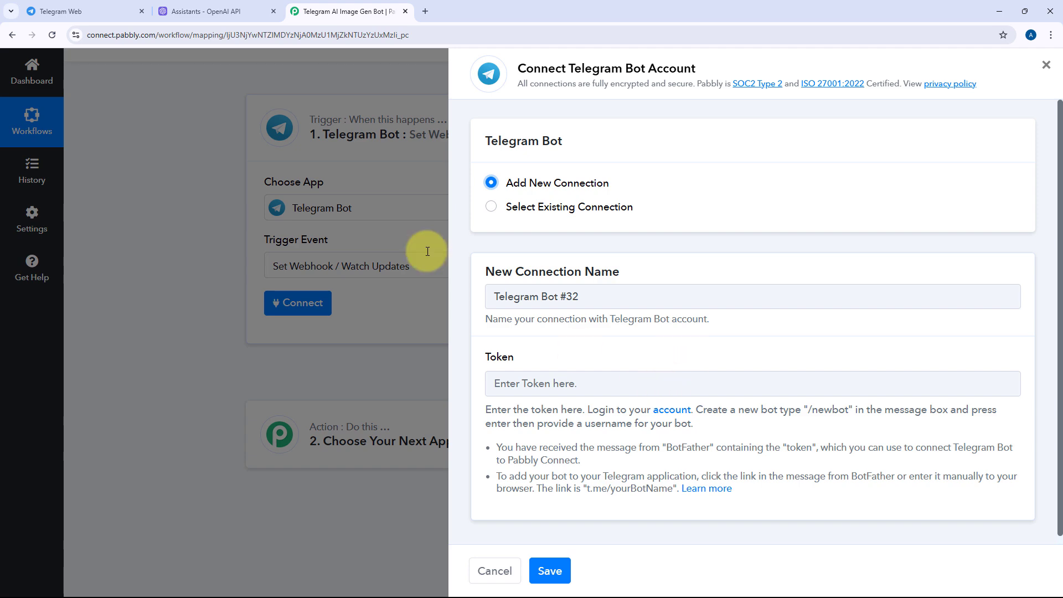
pyautogui.click(106, 5)
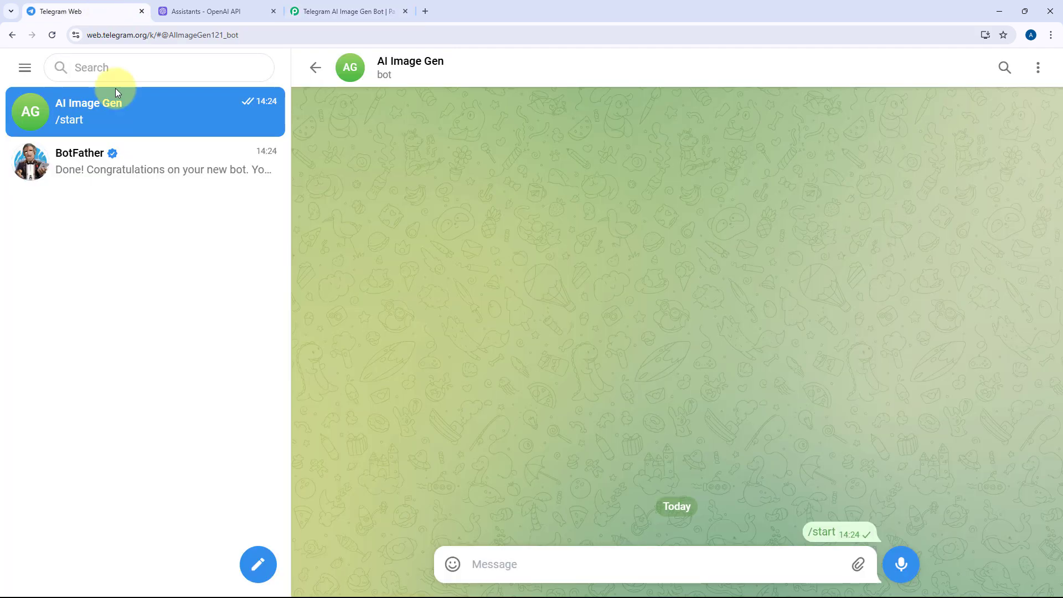
pyautogui.click(150, 166)
pyautogui.doubleClick(521, 368)
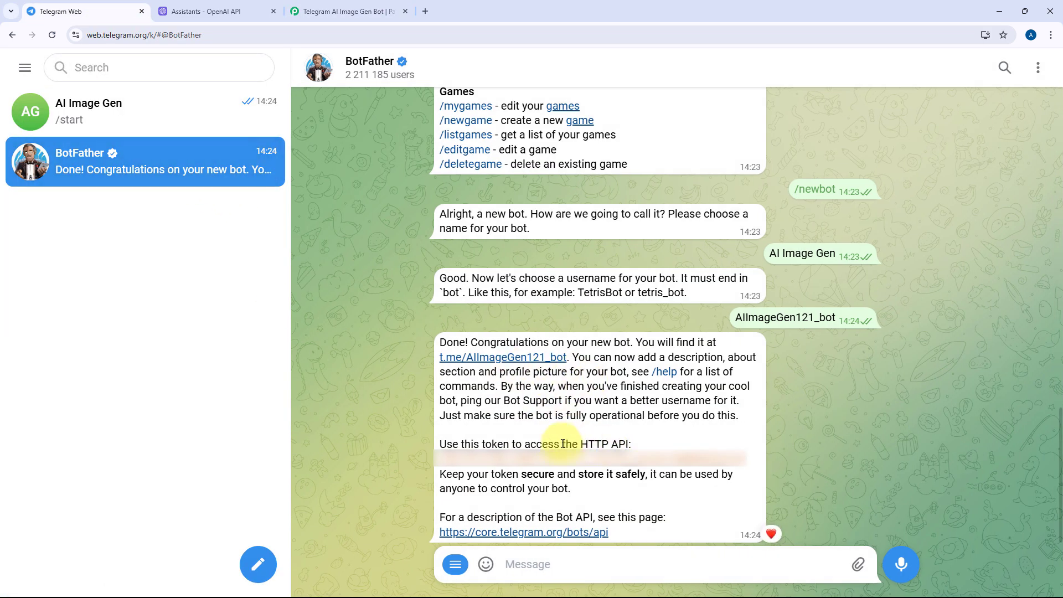
pyautogui.click(581, 460)
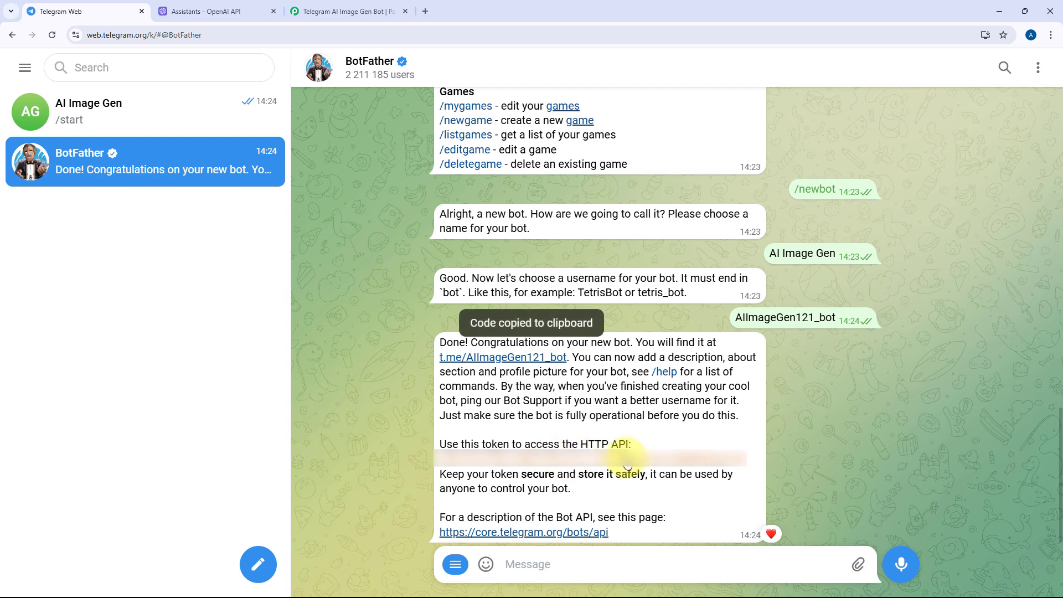
# Return to Pabbly Connect, paste the bot token into the new connection's Token field and save the connection.
pyautogui.click(380, 8)
pyautogui.rightClick(530, 383)
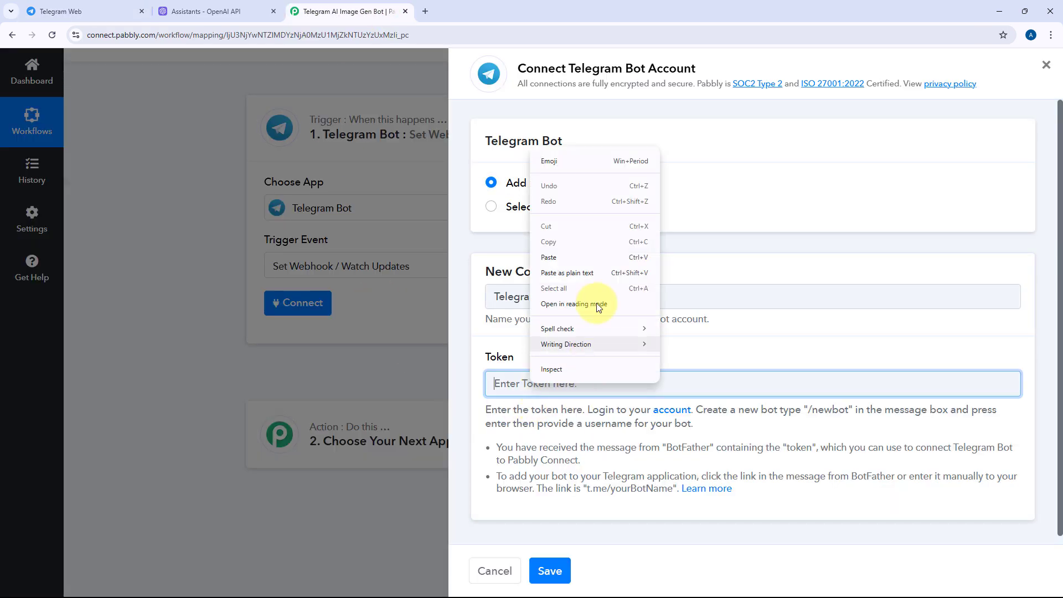
pyautogui.click(587, 258)
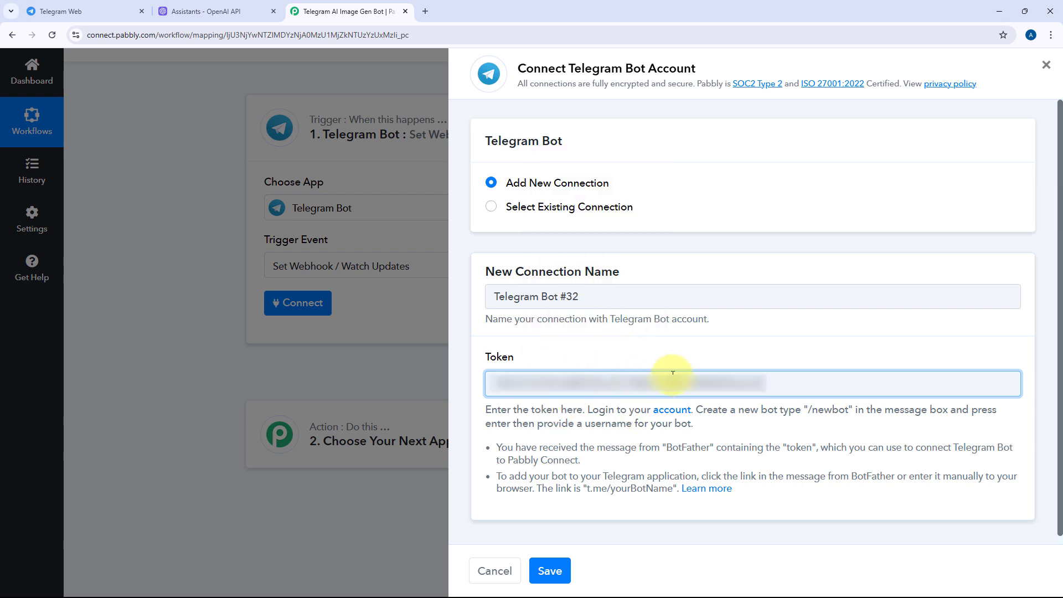
pyautogui.click(556, 570)
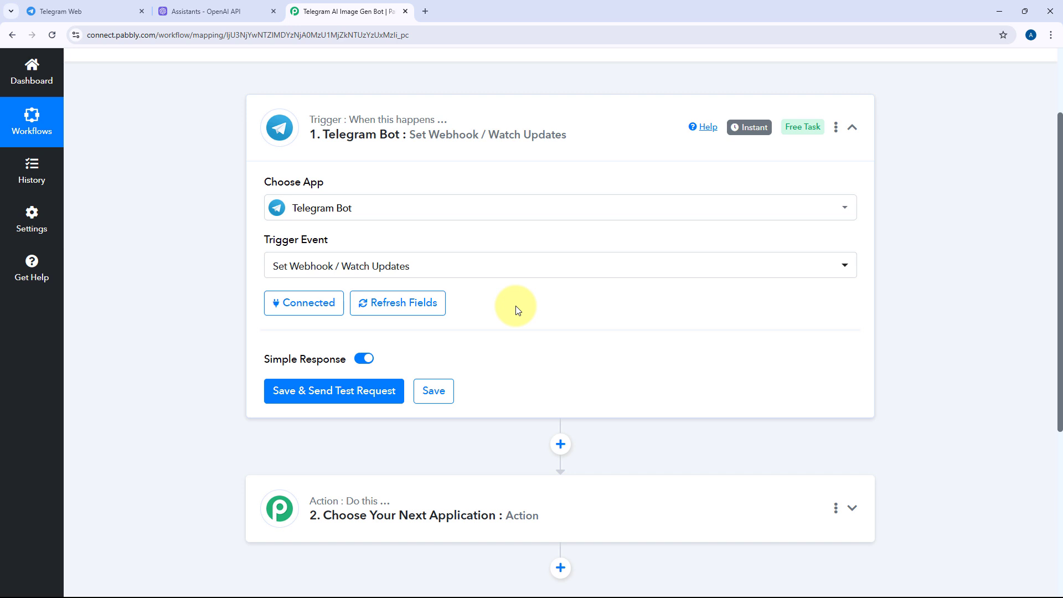
# Save the Telegram Bot trigger and send a test request, keeping Simple Response enabled.
pyautogui.scroll(-2, 443, 288)
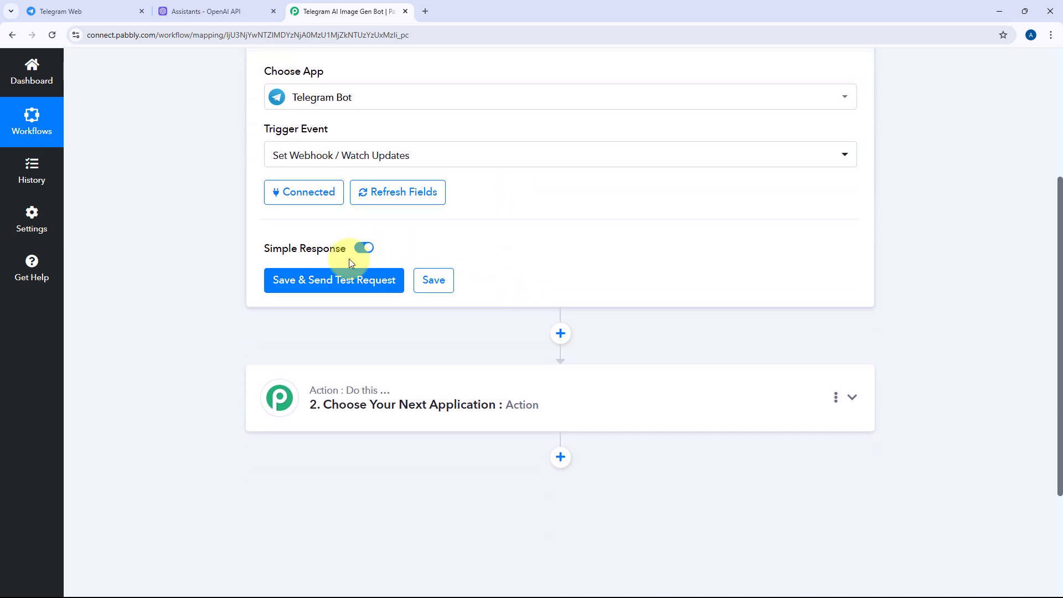
pyautogui.click(332, 289)
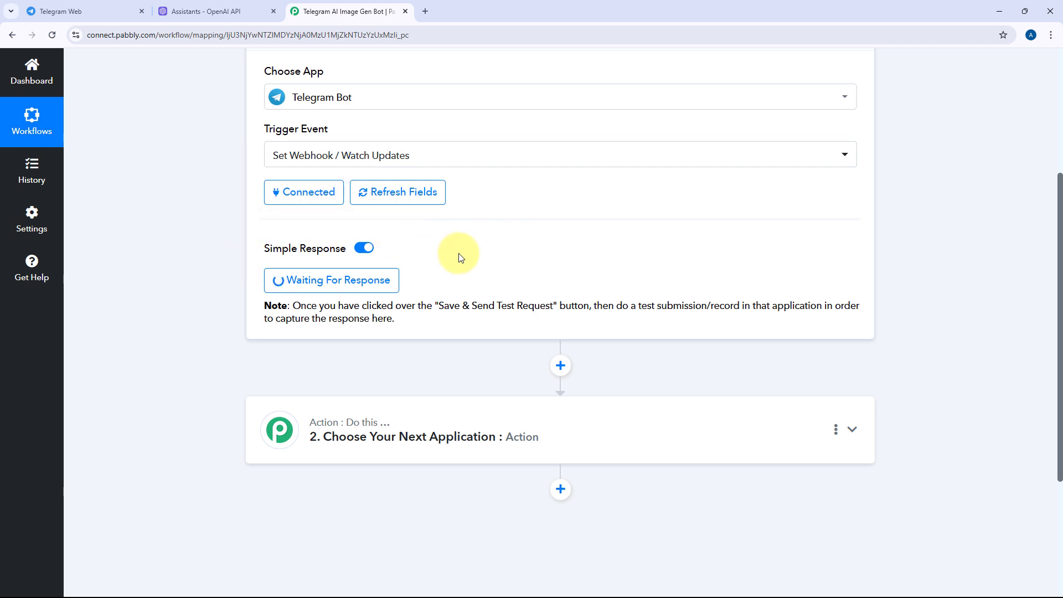
pyautogui.scroll(2, 500, 267)
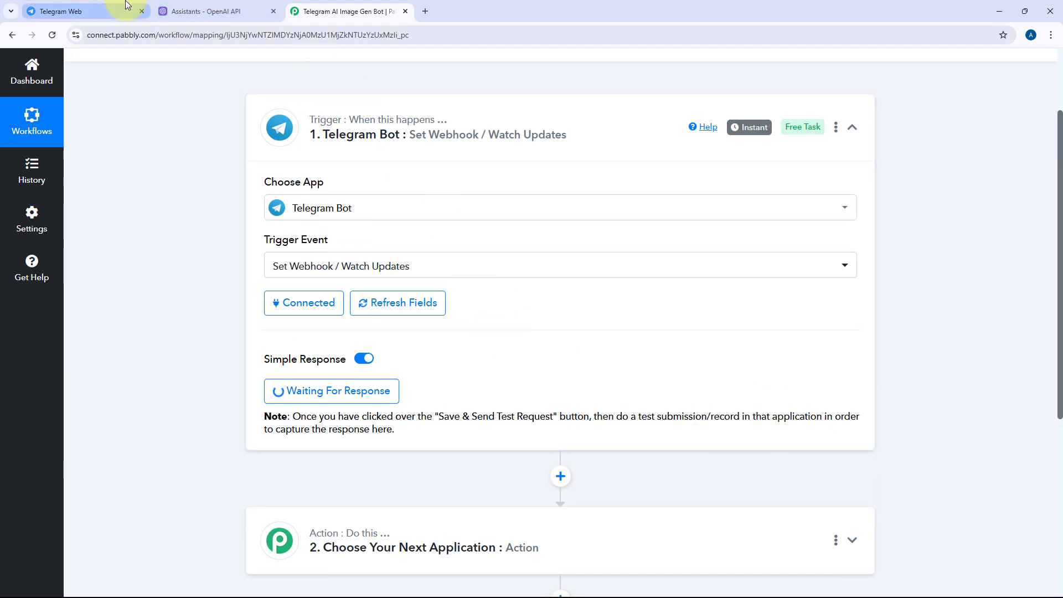
# In Telegram, send the AI Image Gen bot "Kids playing football on a ground surrounded by mountains covered with snow.".
pyautogui.click(88, 11)
pyautogui.click(167, 128)
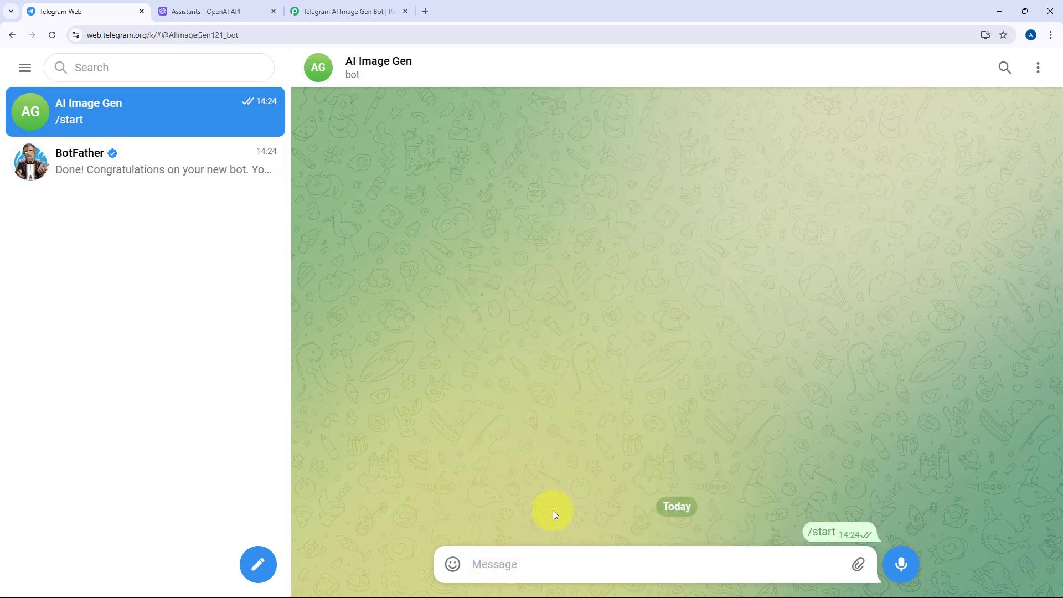
pyautogui.write('Kids playing football on ')
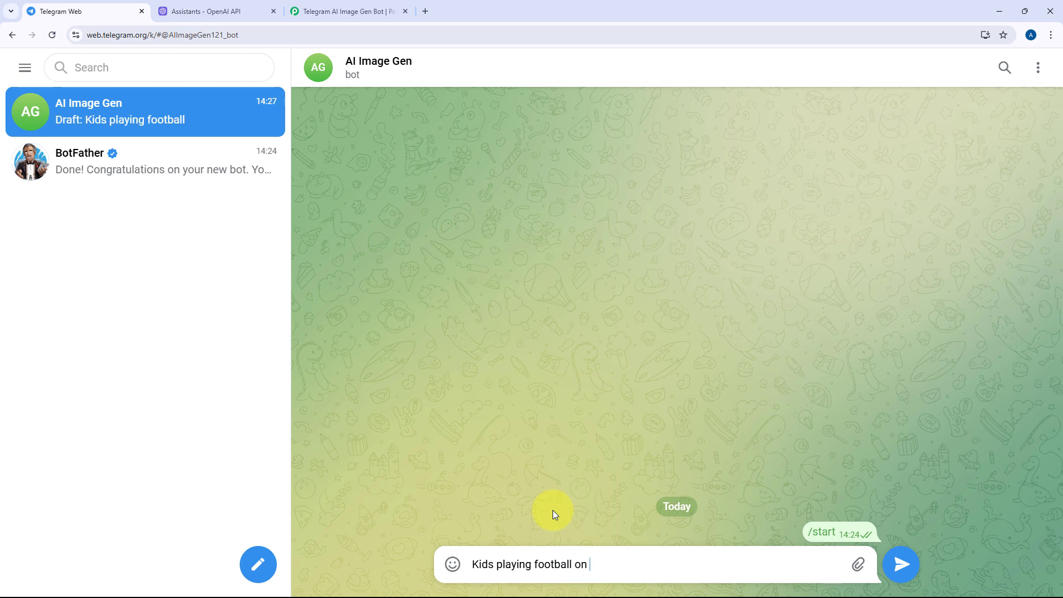
pyautogui.write('a ground surrounded with mountains covered with snow.')
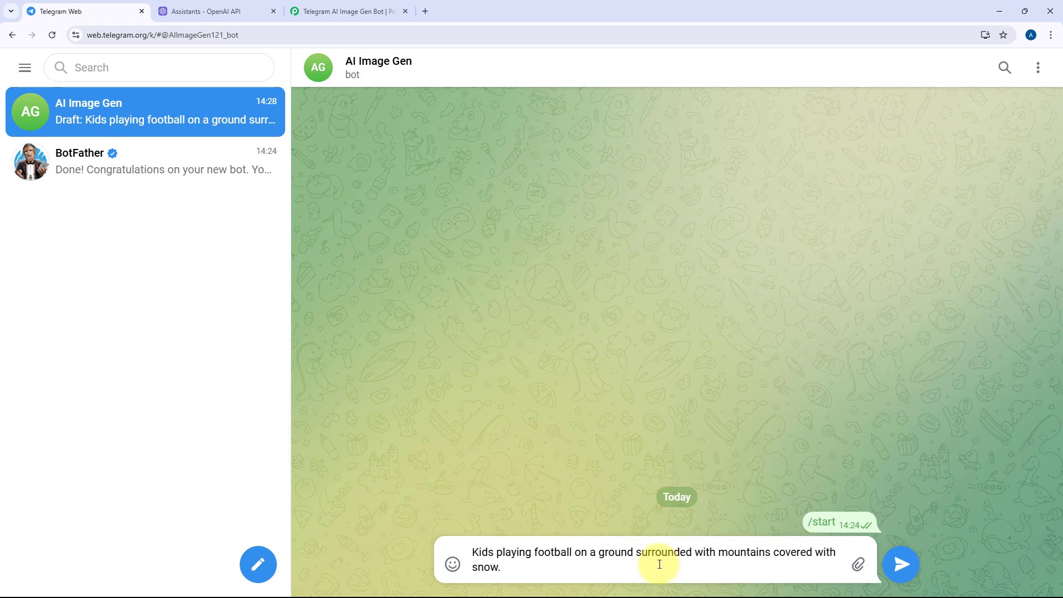
pyautogui.doubleClick(703, 552)
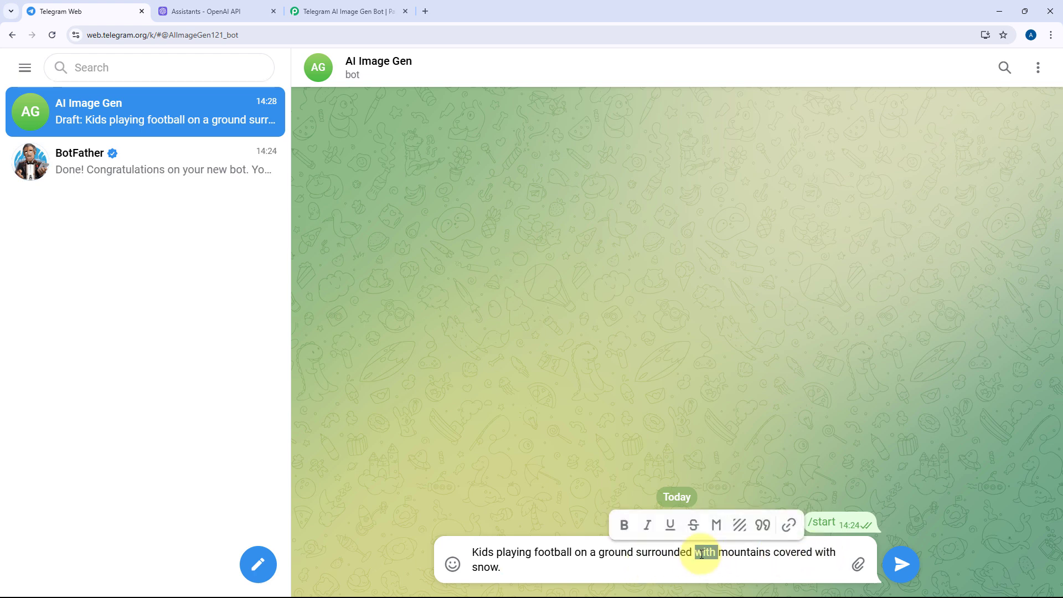
pyautogui.write('by')
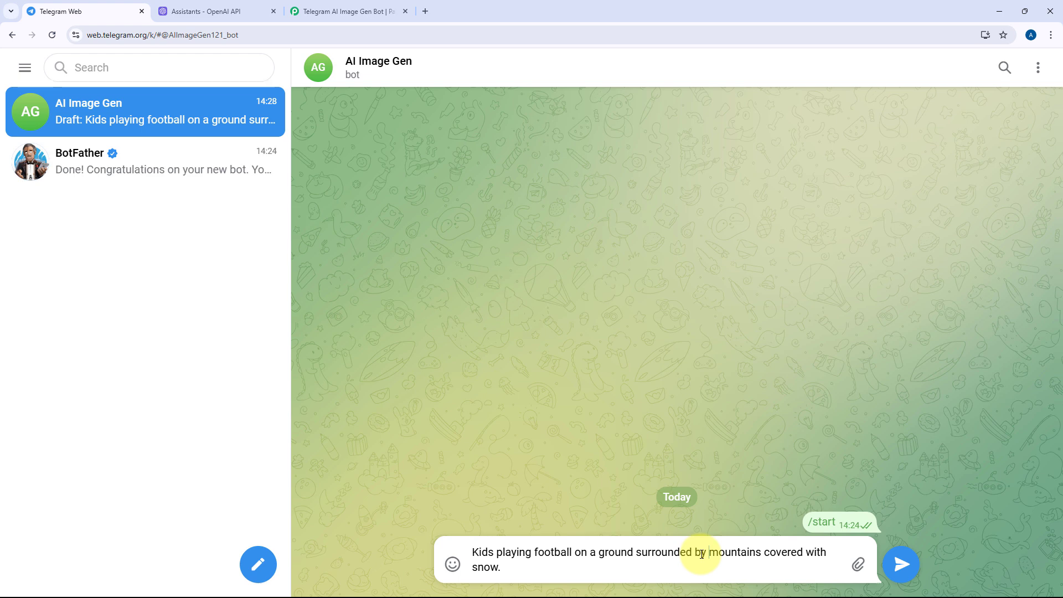
pyautogui.click(910, 566)
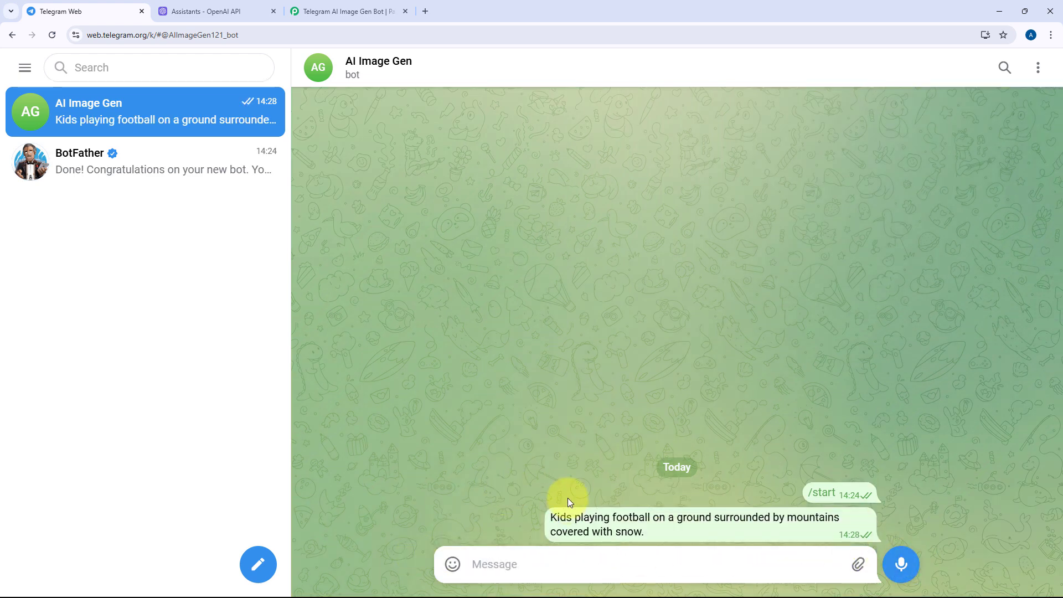
pyautogui.moveTo(572, 510)
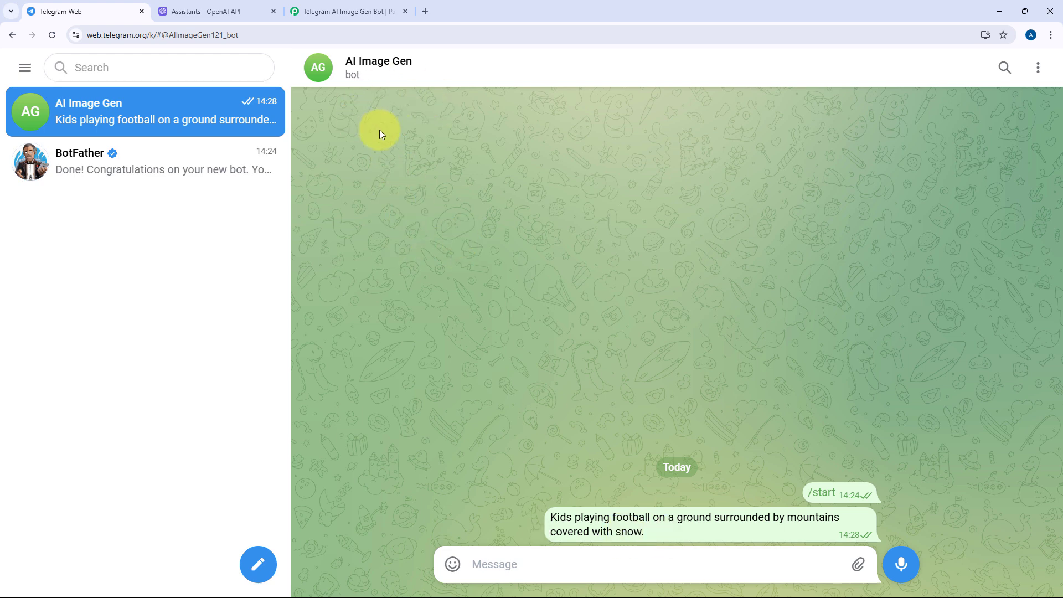
# Switch to Pabbly Connect and examine the captured webhook response, including the message text, sender's first name and chat ID.
pyautogui.click(344, 10)
pyautogui.scroll(-4, 532, 308)
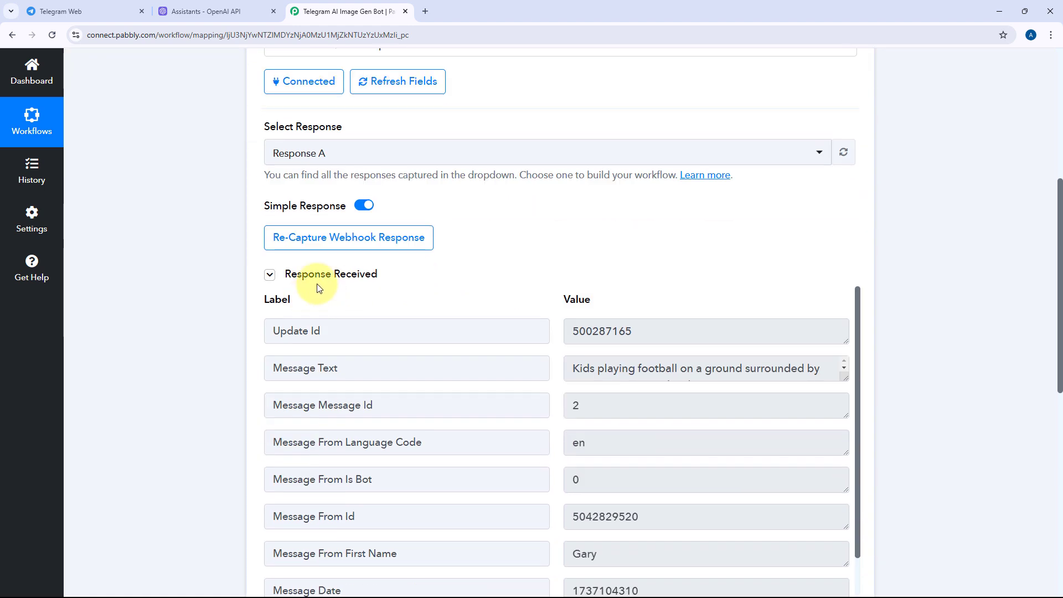
pyautogui.scroll(-2, 537, 291)
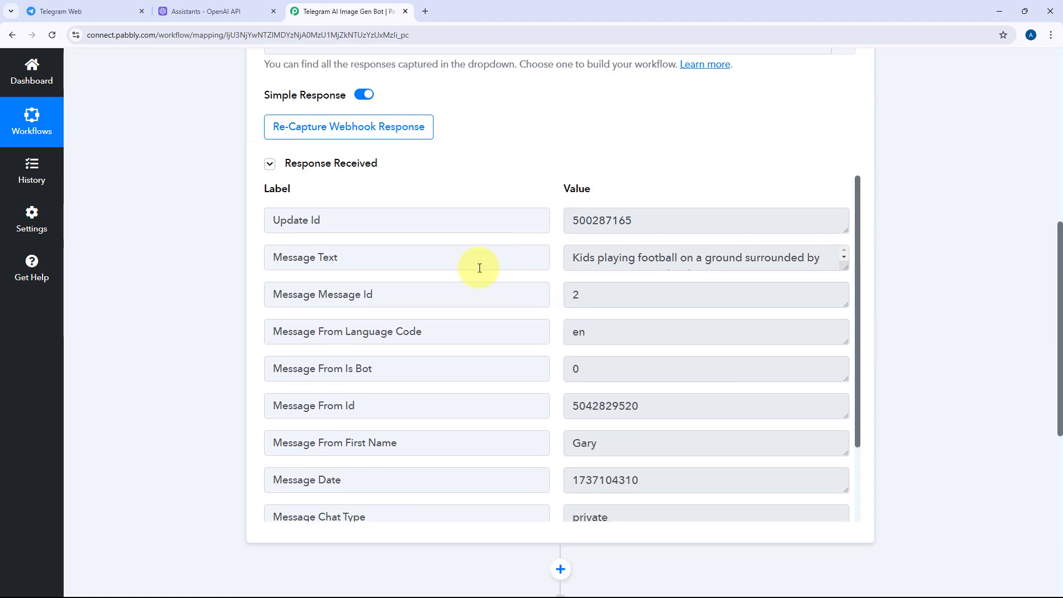
pyautogui.moveTo(747, 275); pyautogui.dragTo(529, 243)
pyautogui.click(543, 241)
pyautogui.scroll(-3, 555, 279)
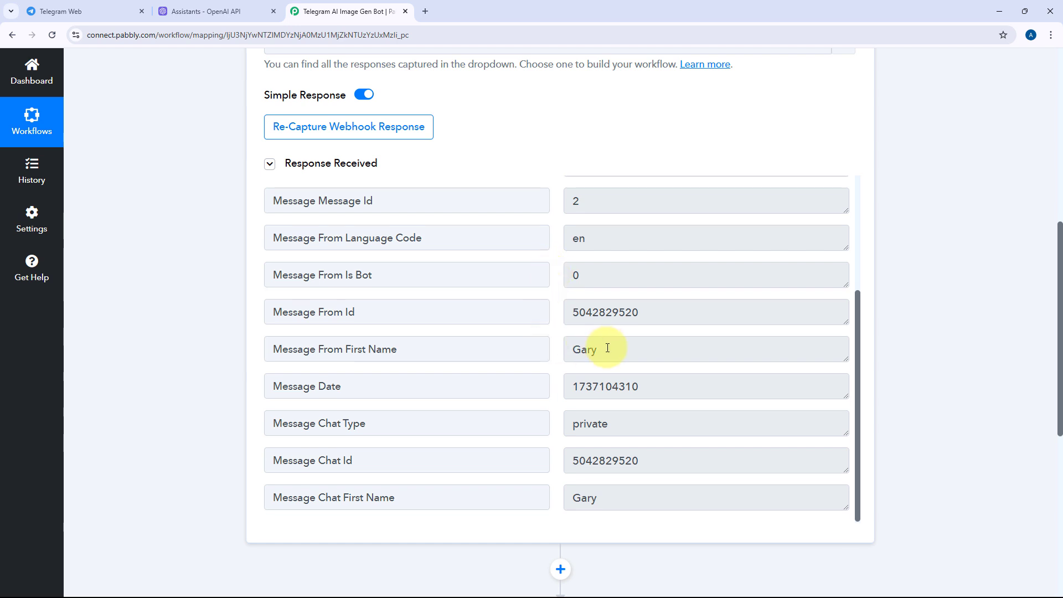
pyautogui.doubleClick(587, 350)
pyautogui.scroll(-1, 559, 344)
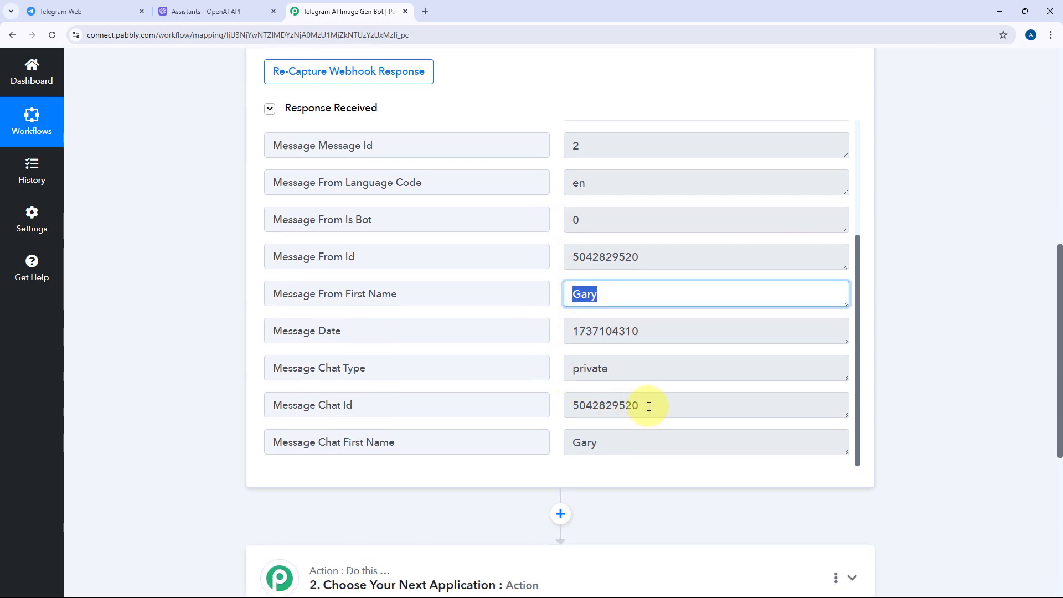
pyautogui.doubleClick(646, 405)
pyautogui.click(553, 363)
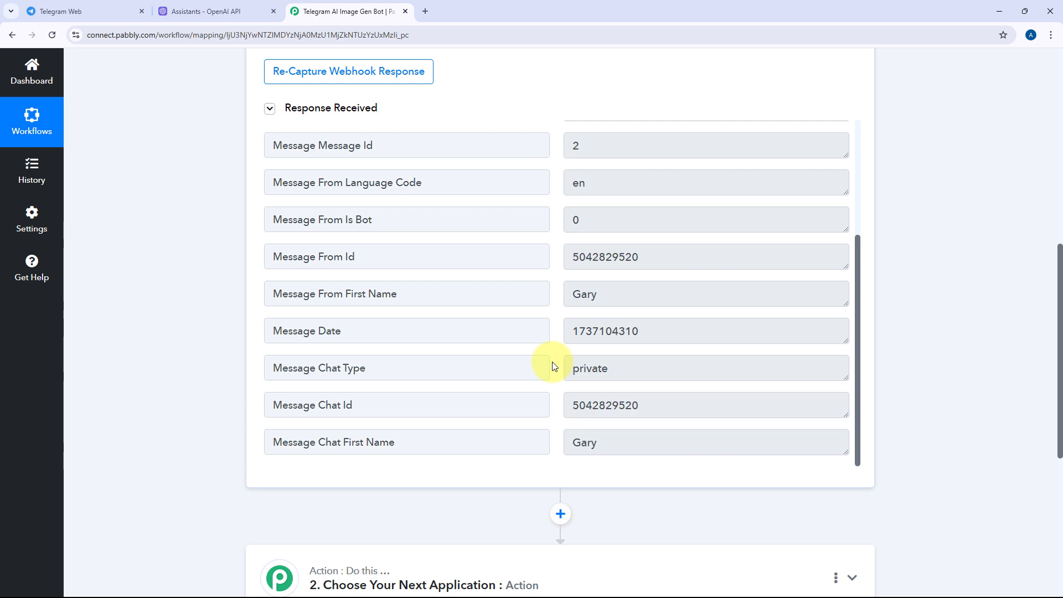
# Compare the captured Message Text value with the prompt sent in the bot's Telegram chat.
pyautogui.scroll(3, 552, 357)
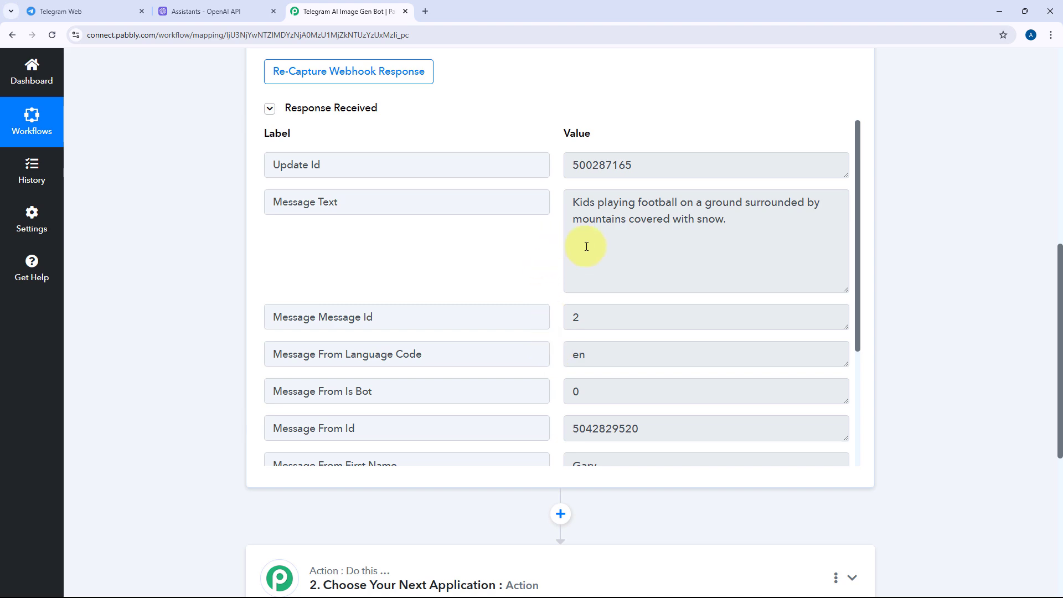
pyautogui.moveTo(846, 289); pyautogui.dragTo(844, 252)
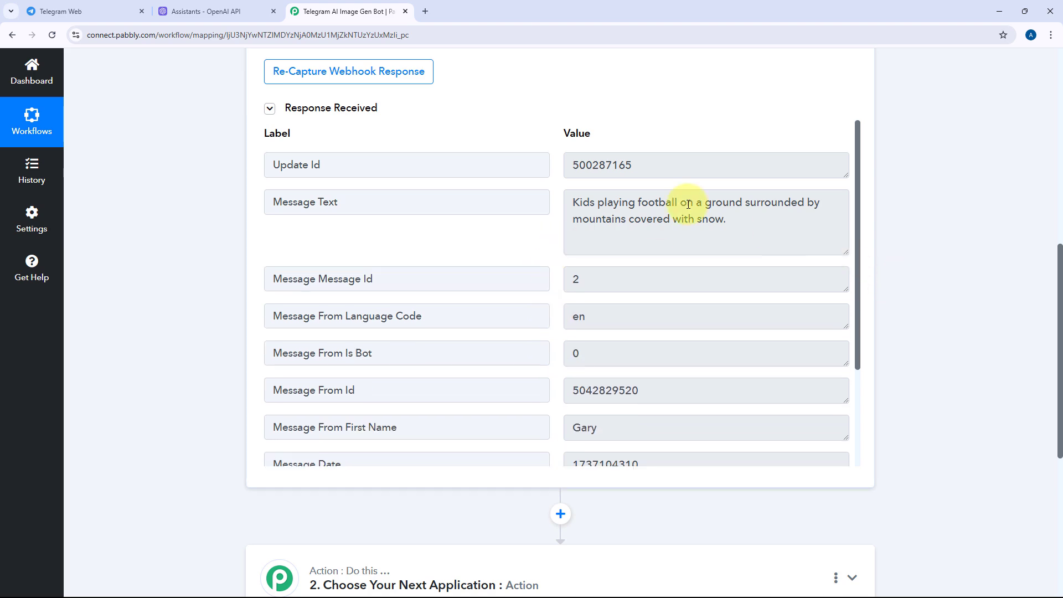
pyautogui.click(73, 6)
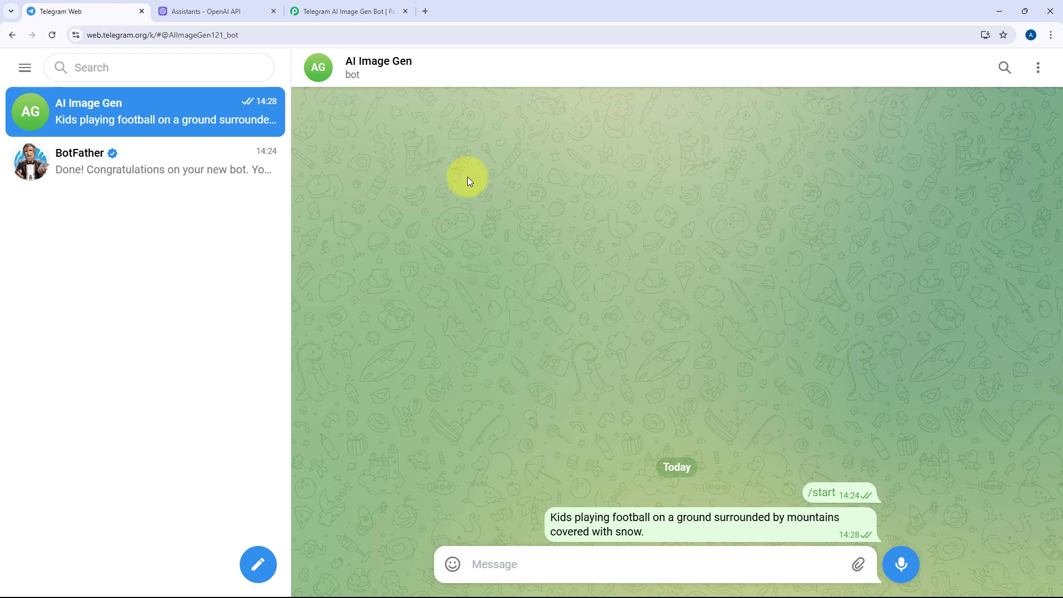
pyautogui.click(318, 8)
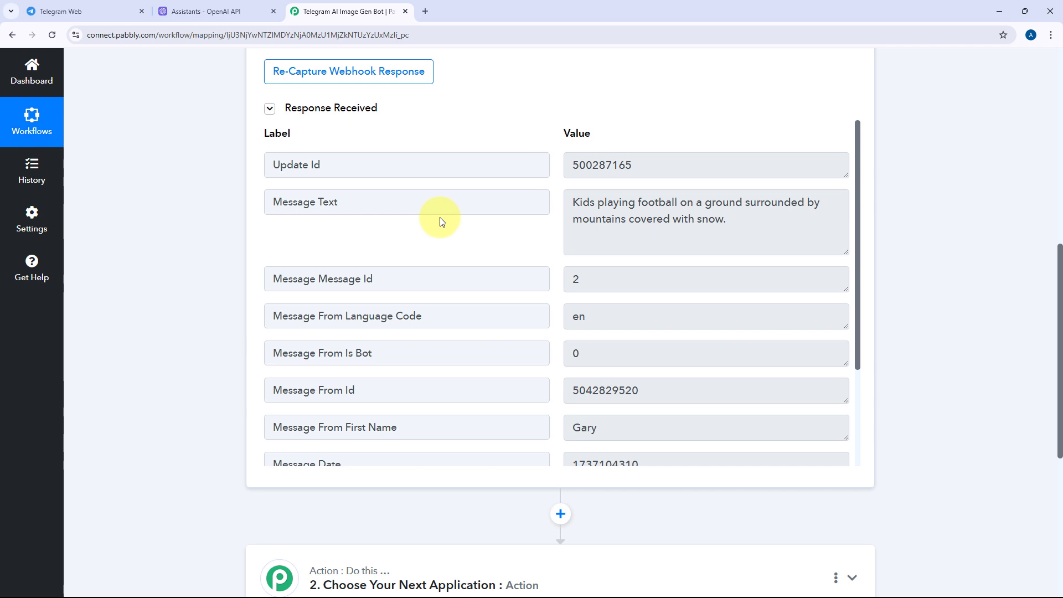
pyautogui.moveTo(711, 221); pyautogui.dragTo(554, 198)
pyautogui.click(554, 197)
pyautogui.scroll(-5, 284, 296)
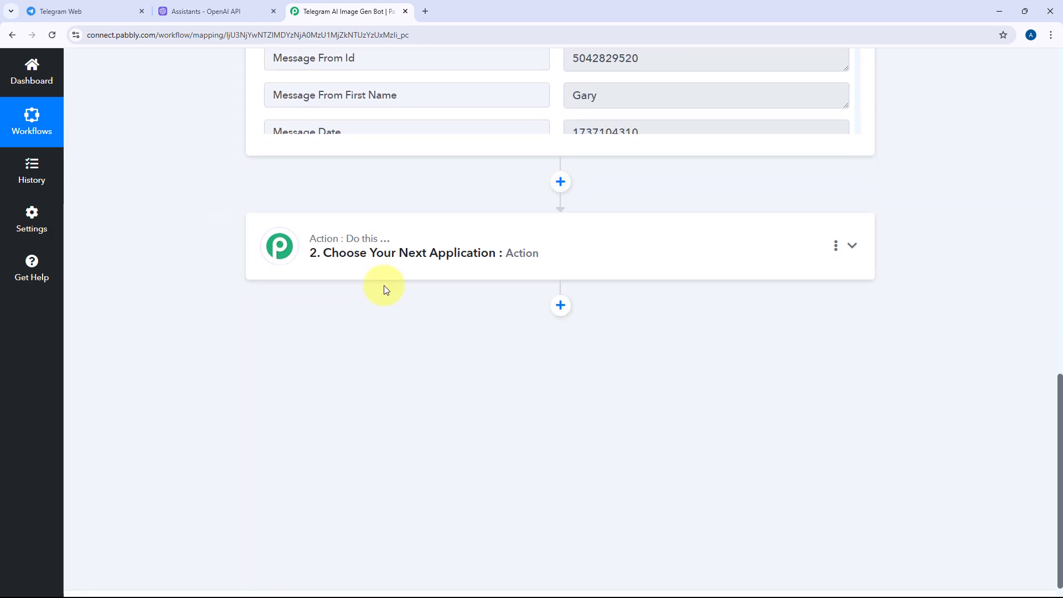
# Set the workflow's second step to OpenAI (ChatGPT, DALL-E, Whisper) with the Generate Image (DALL-E) action event.
pyautogui.click(567, 246)
pyautogui.click(365, 279)
pyautogui.write('OpenAI')
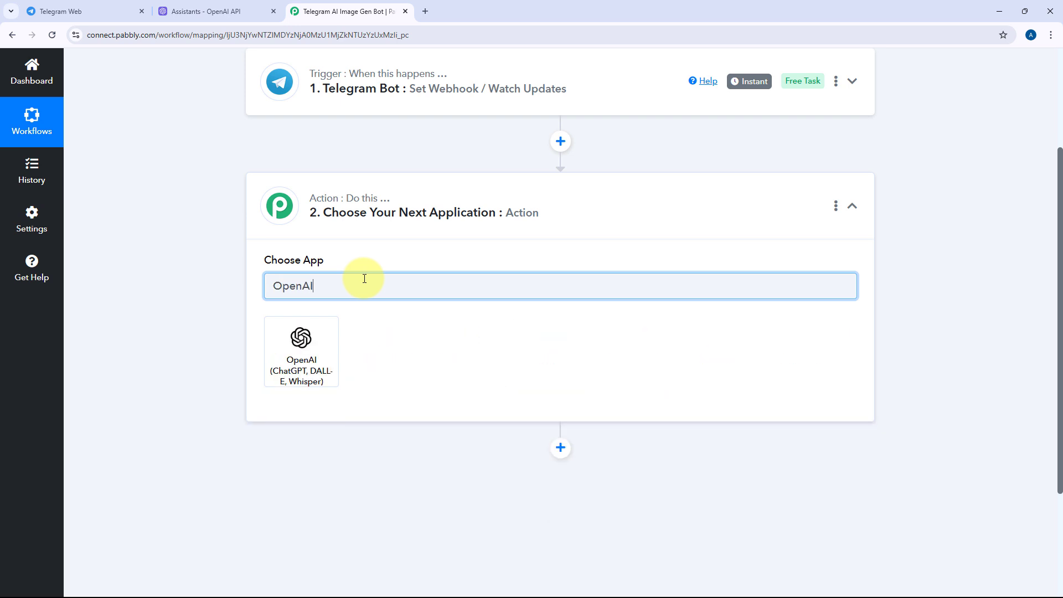
pyautogui.click(321, 339)
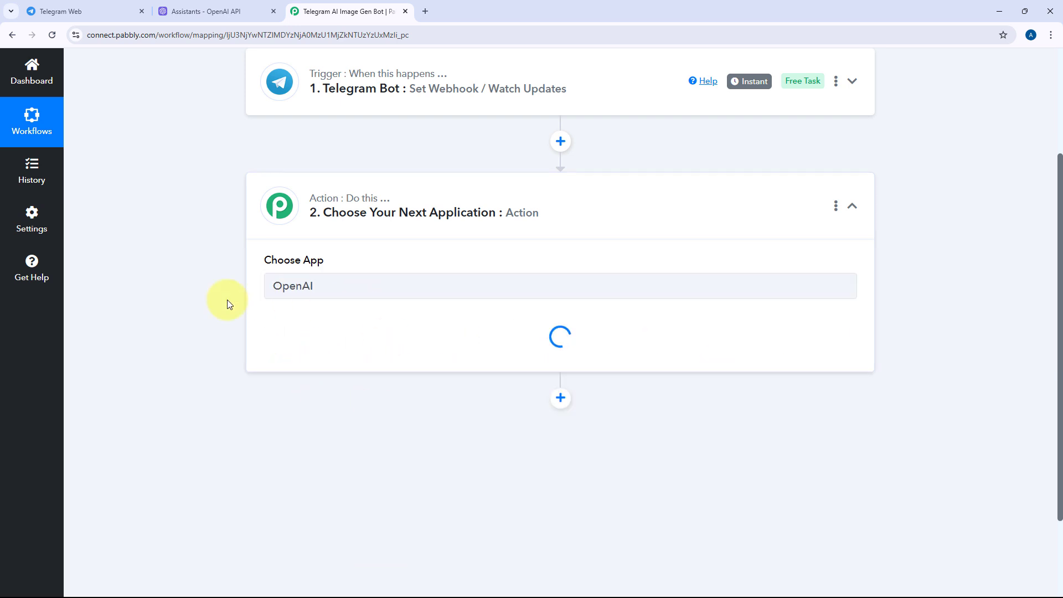
pyautogui.scroll(-1, 266, 225)
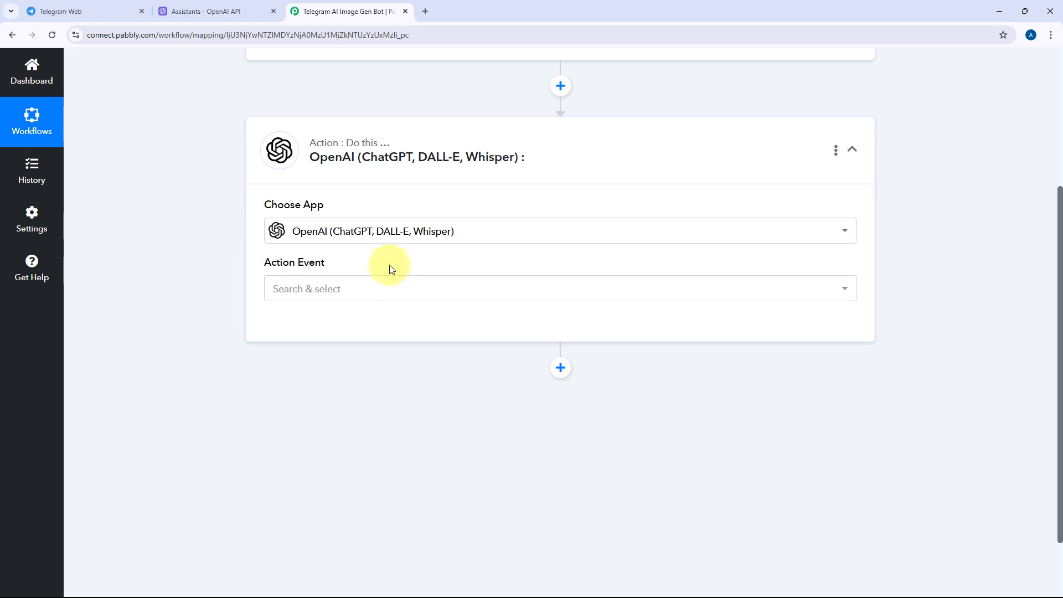
pyautogui.click(396, 289)
pyautogui.scroll(-1, 207, 318)
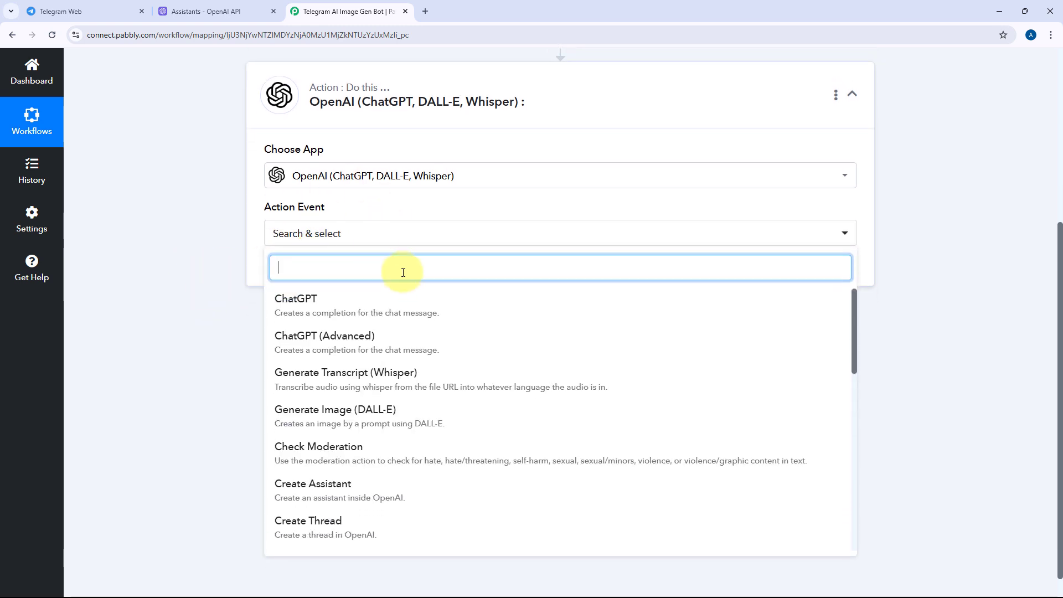
pyautogui.click(351, 414)
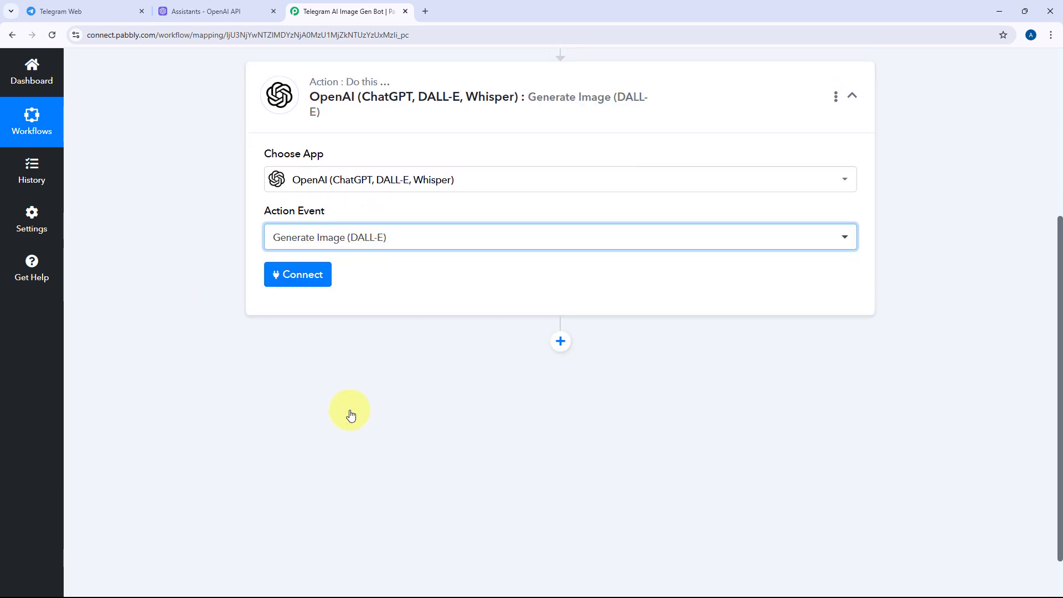
# Start connecting the OpenAI action step to an account by adding a new connection.
pyautogui.scroll(1, 332, 388)
pyautogui.click(310, 335)
pyautogui.click(492, 184)
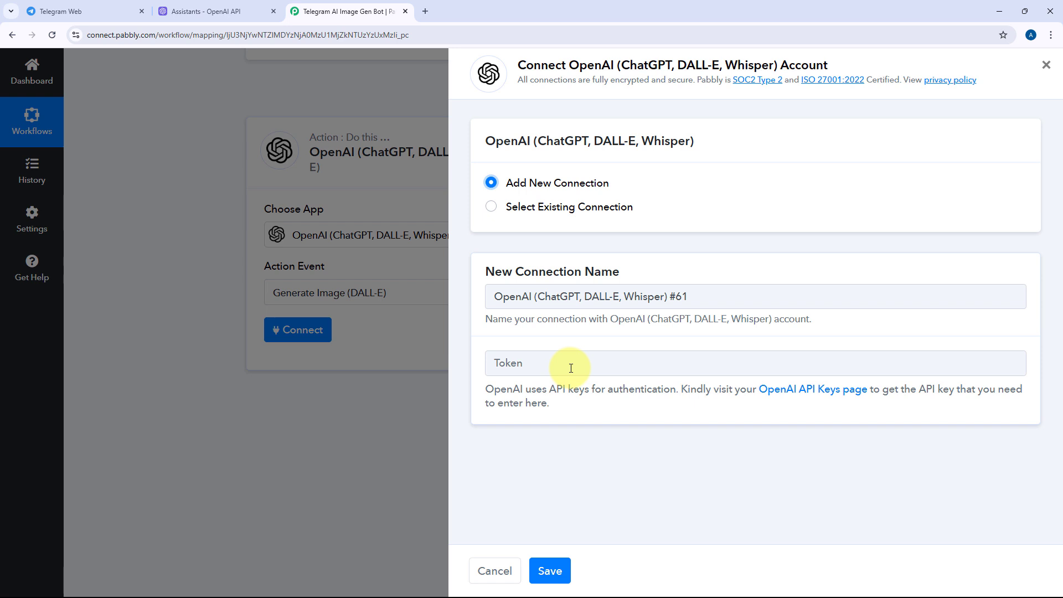
# Switch to the OpenAI platform, create a secret API key named "Telegram Bot" in the default project, and copy the key.
pyautogui.click(242, 6)
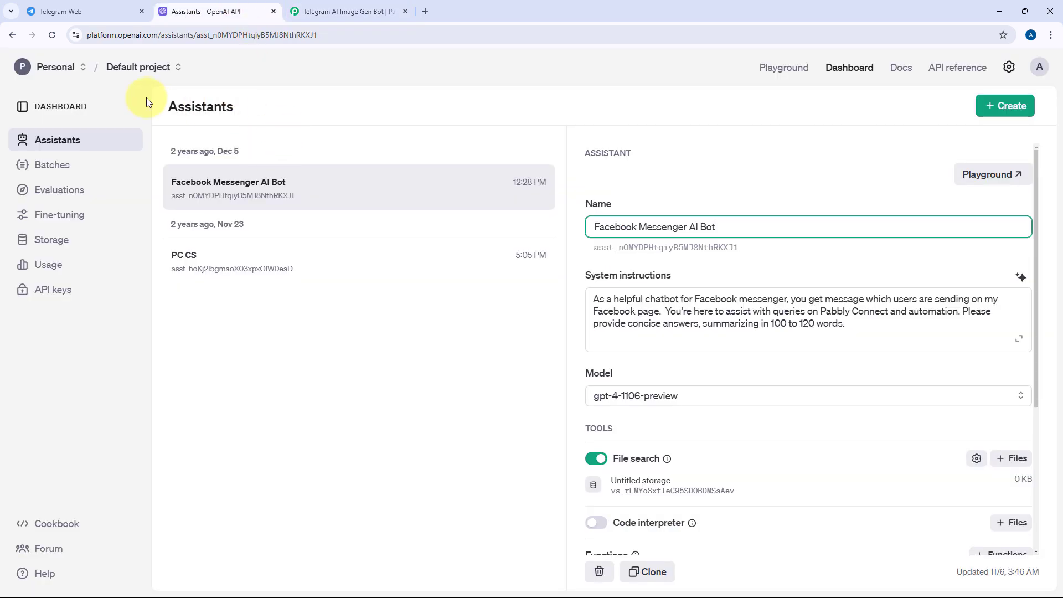
pyautogui.click(59, 291)
pyautogui.click(596, 343)
pyautogui.write('T')
pyautogui.press('BackSpace')
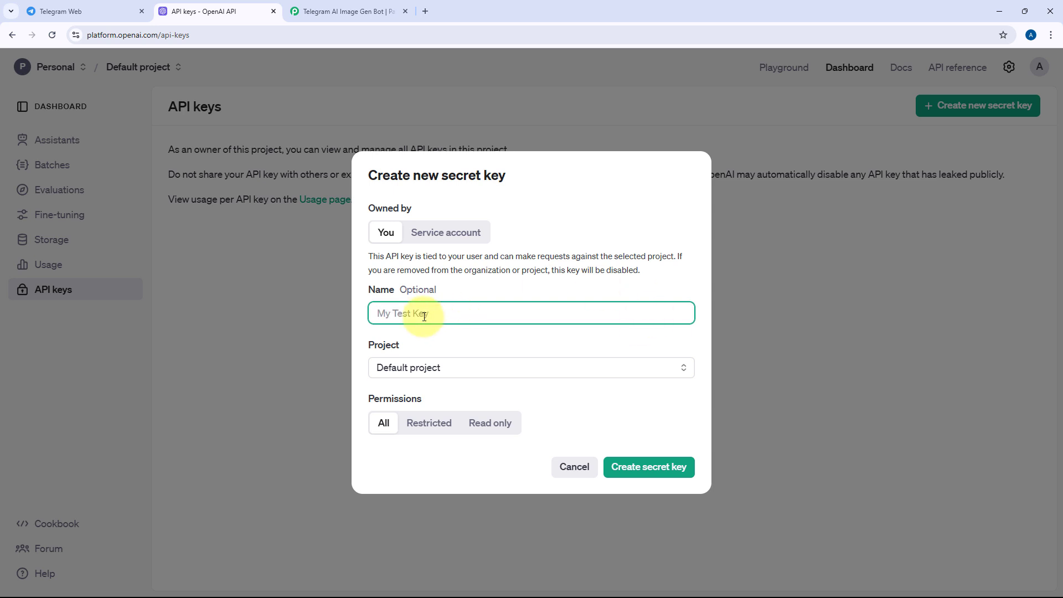
pyautogui.write('Telegram Bot')
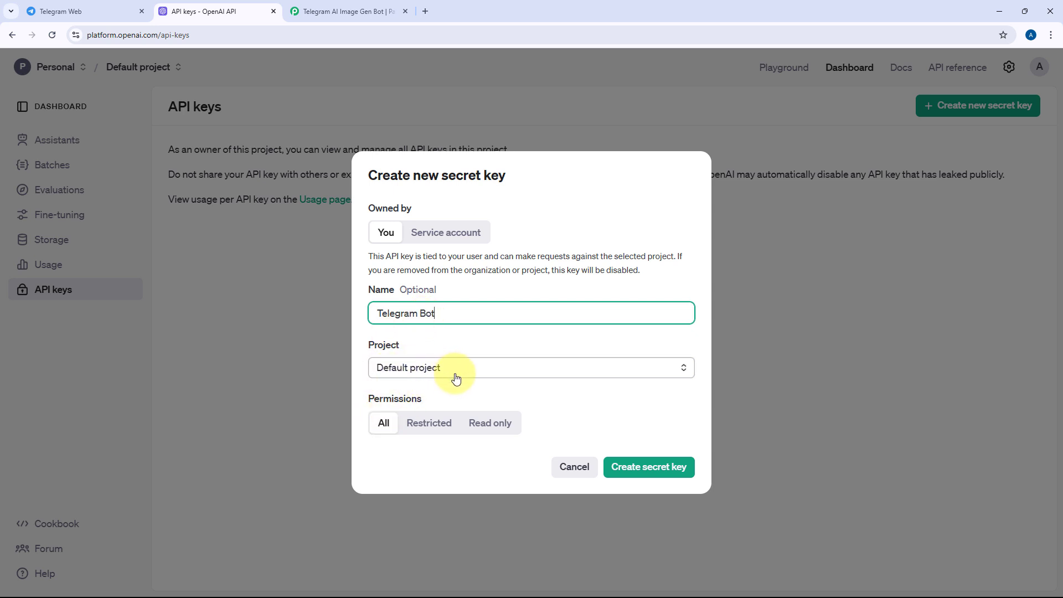
pyautogui.click(650, 469)
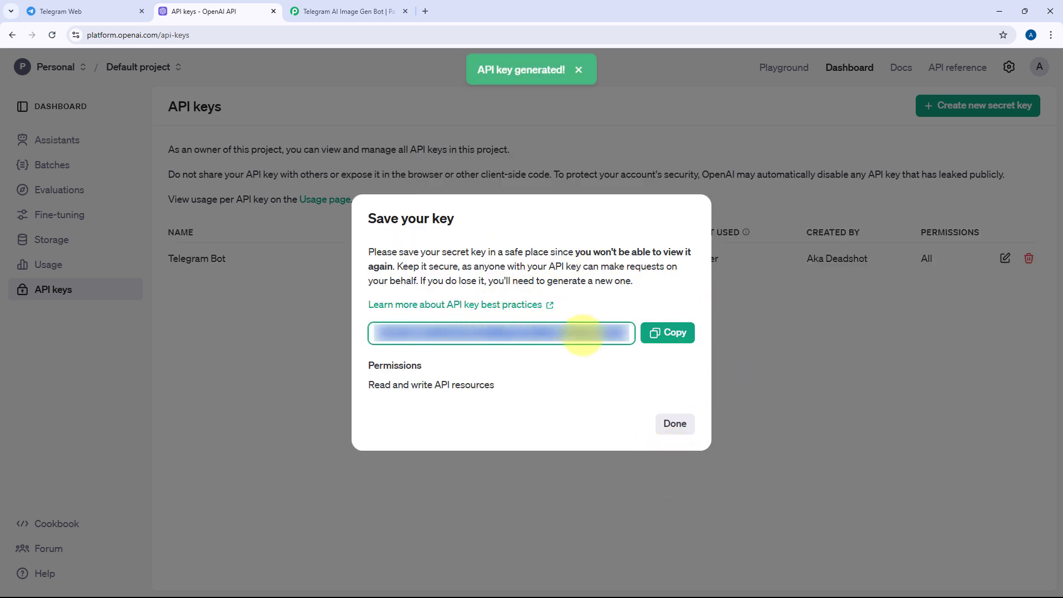
pyautogui.click(661, 332)
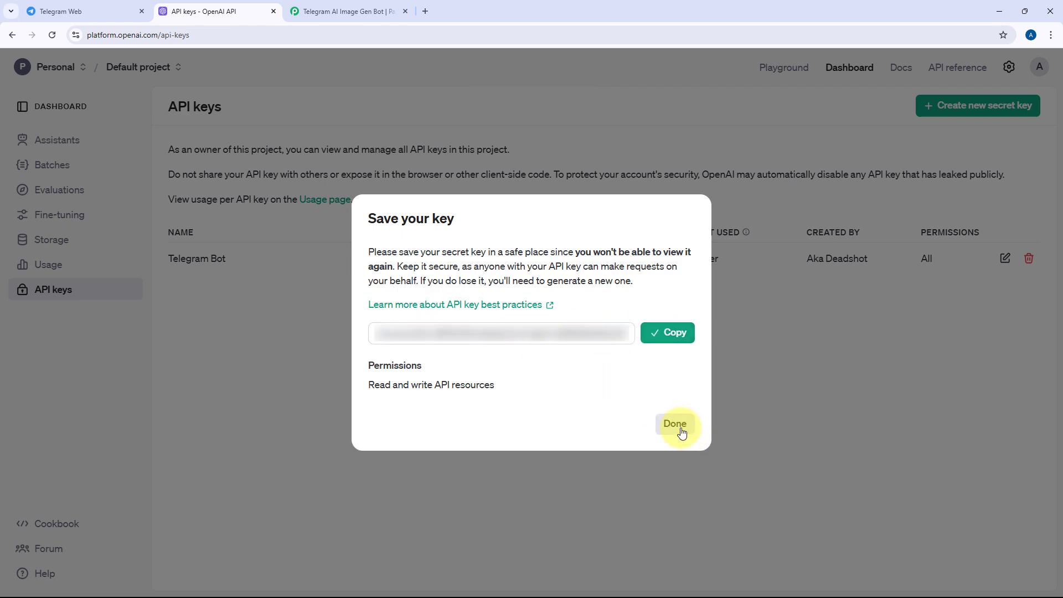
pyautogui.click(676, 424)
# Return to Pabbly Connect, paste the API key as the new OpenAI connection's token, and save the connection.
pyautogui.click(370, 5)
pyautogui.click(509, 363)
pyautogui.rightClick(515, 363)
pyautogui.click(539, 248)
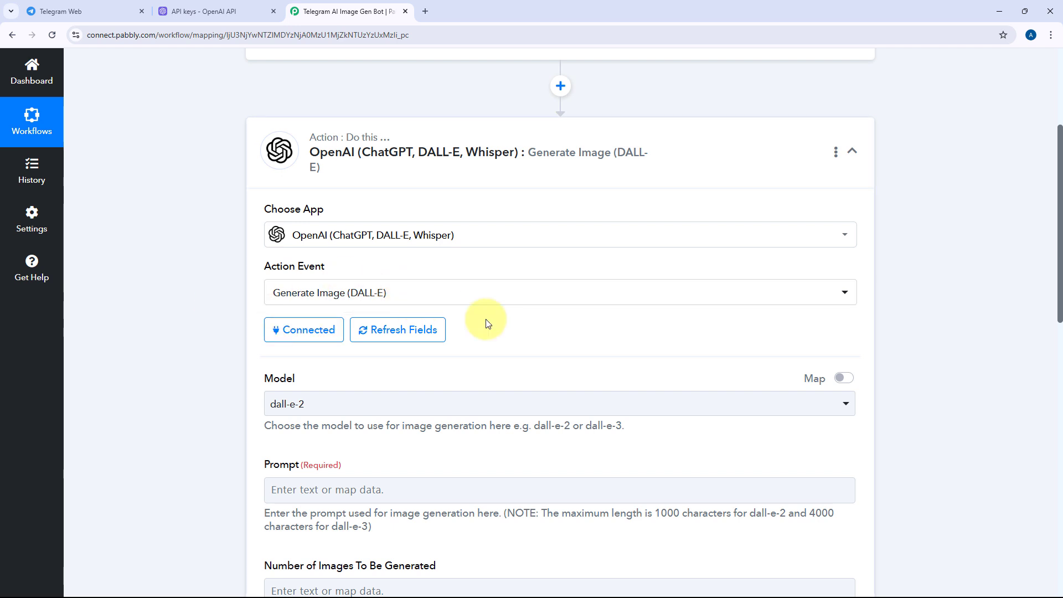
# Set the image generation model to dall-e-3 in the OpenAI action step.
pyautogui.scroll(-3, 522, 280)
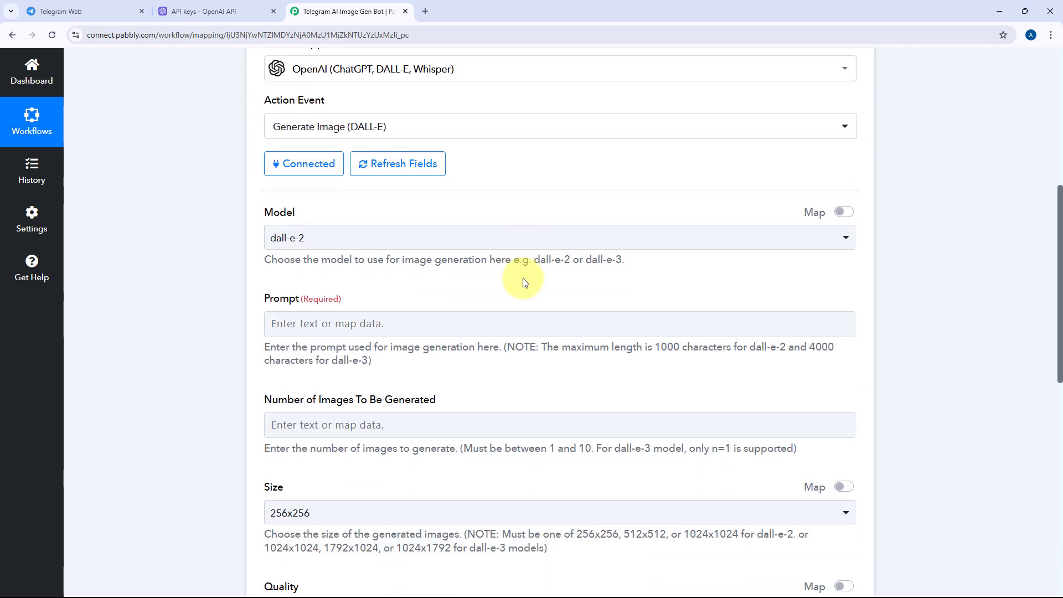
pyautogui.scroll(-1, 524, 283)
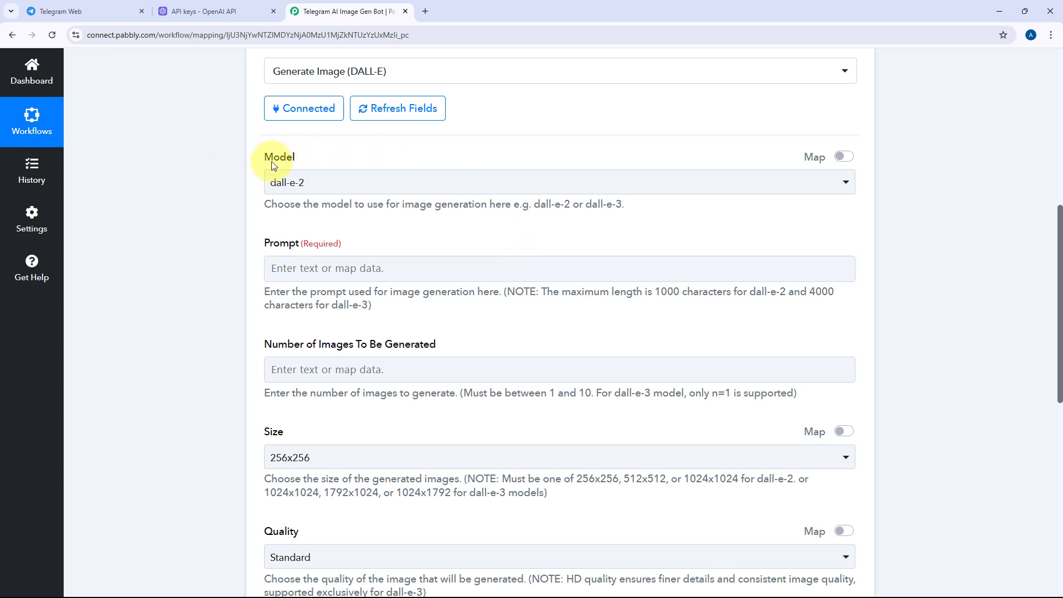
pyautogui.click(432, 183)
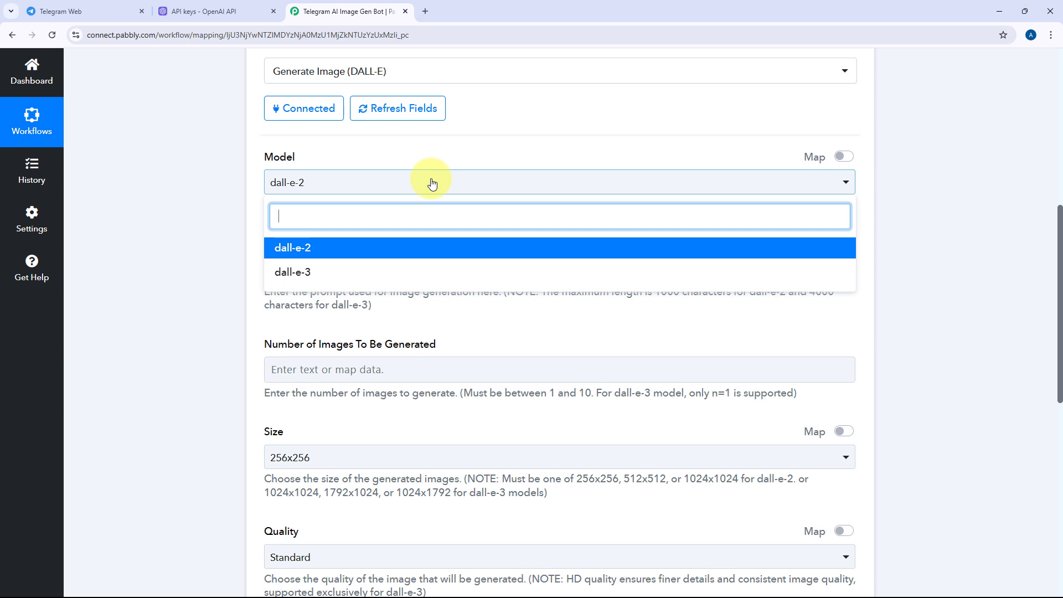
pyautogui.click(324, 282)
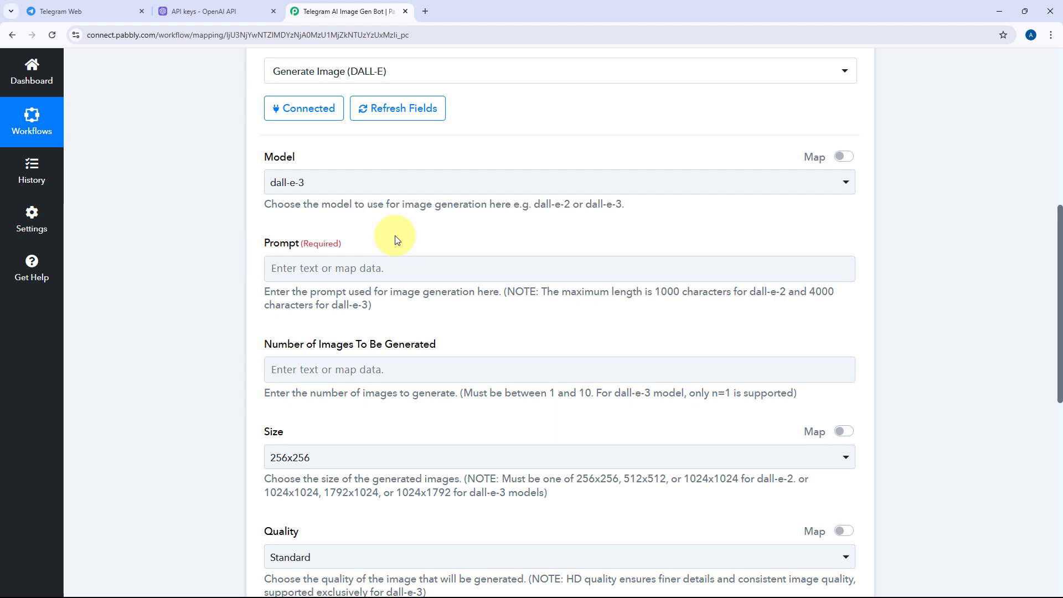
# Check the prompt in the bot's Telegram chat against the Message Text value in the Telegram Bot trigger's captured response.
pyautogui.click(114, 10)
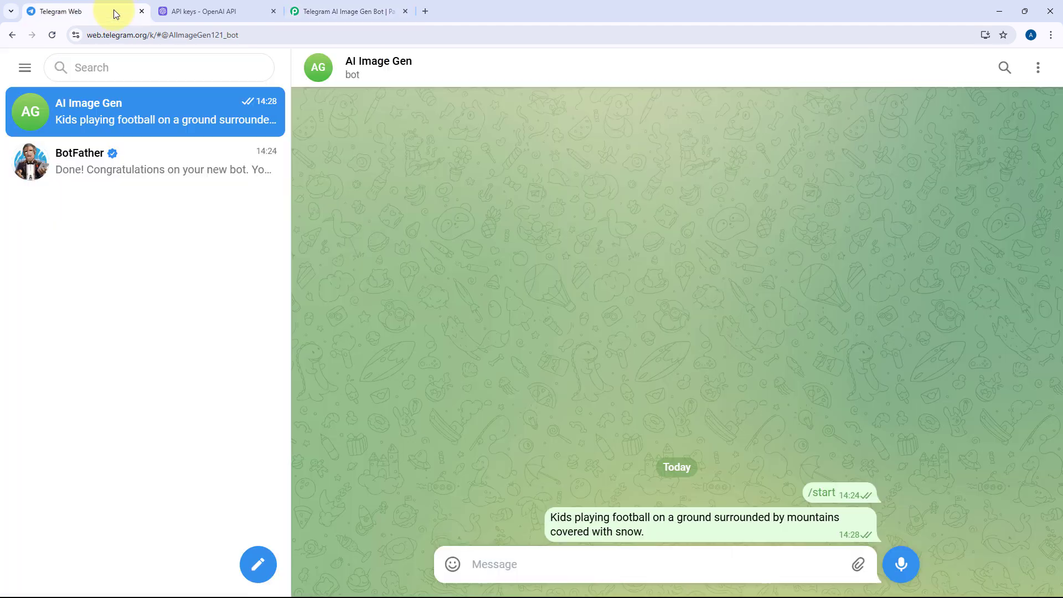
pyautogui.click(362, 12)
pyautogui.scroll(10, 233, 196)
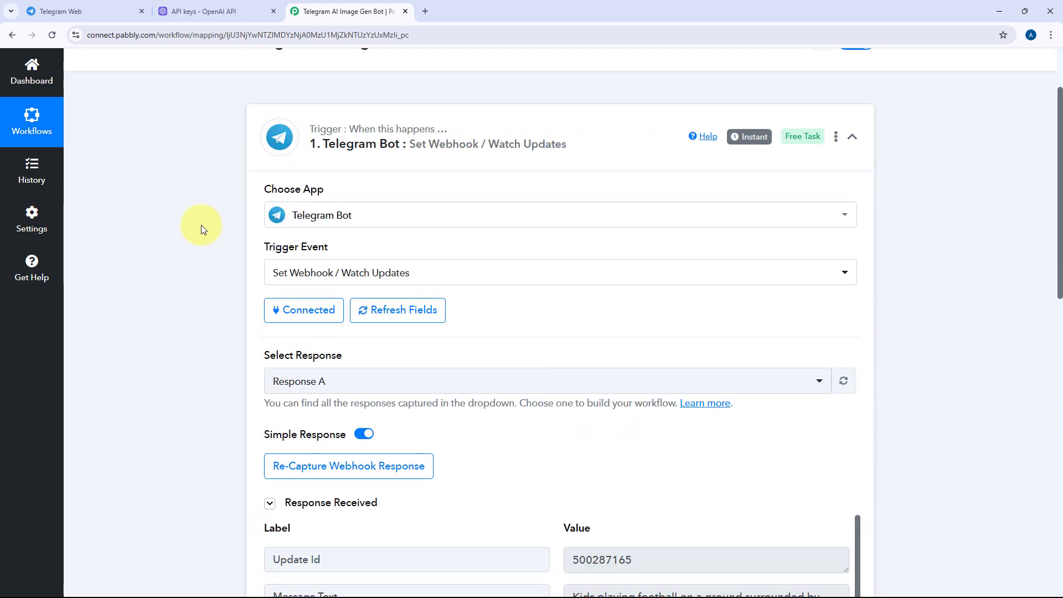
pyautogui.scroll(-8, 202, 243)
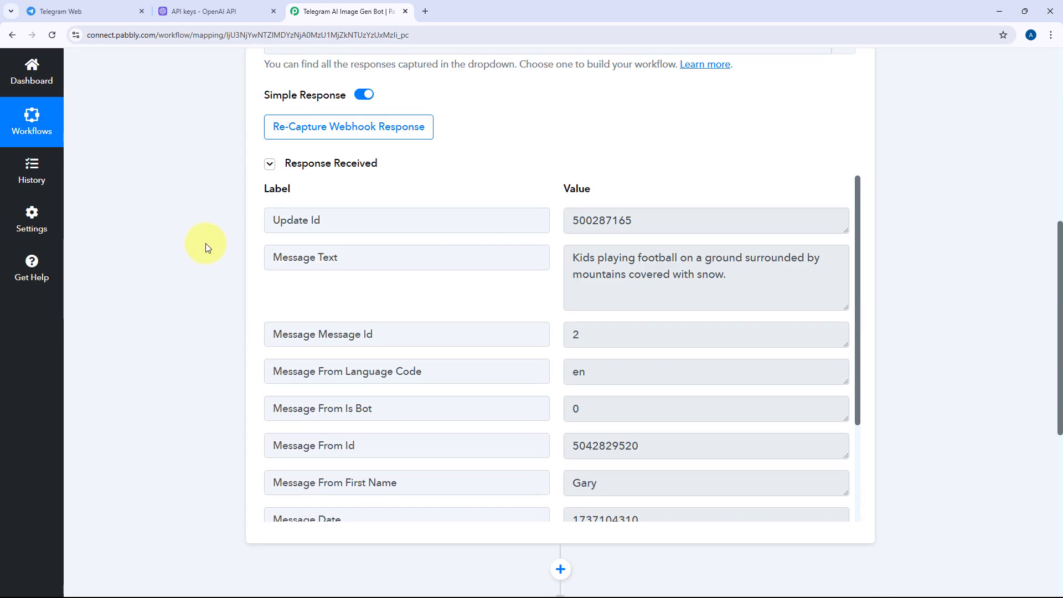
pyautogui.scroll(-2, 536, 150)
pyautogui.moveTo(571, 147); pyautogui.dragTo(742, 163)
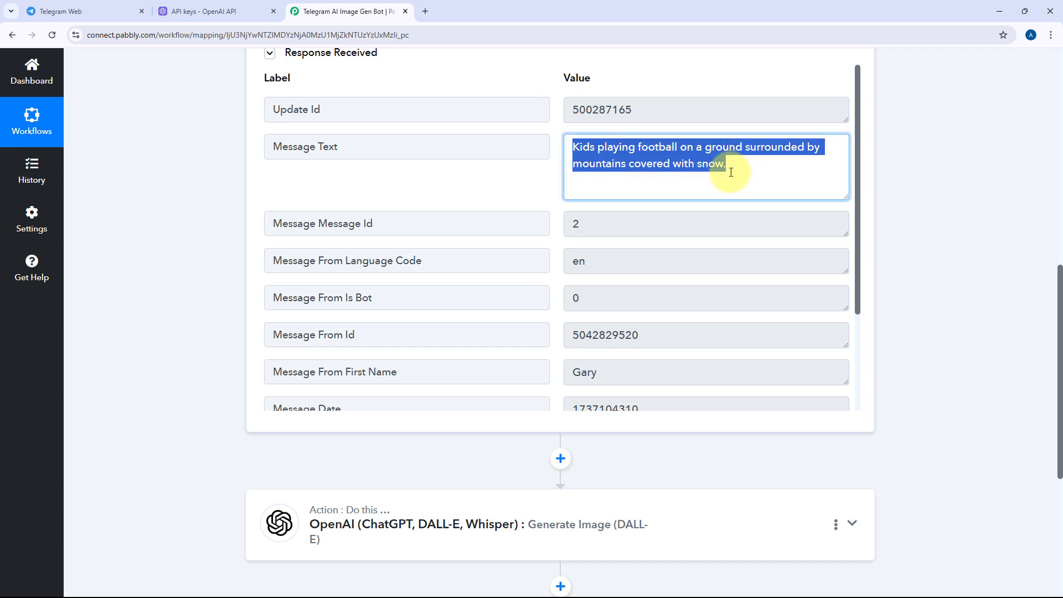
pyautogui.click(731, 172)
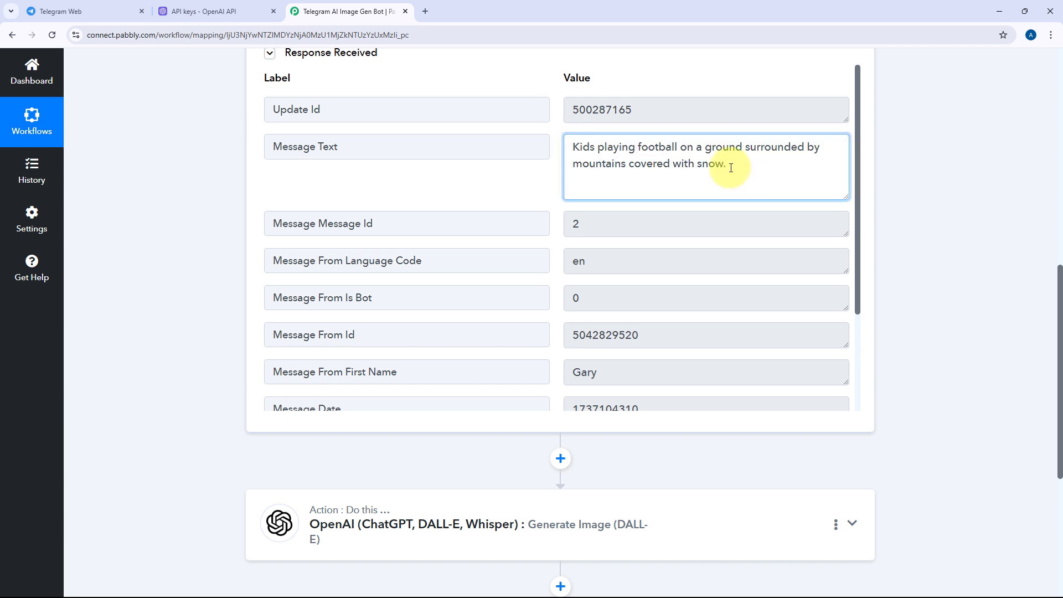
pyautogui.moveTo(736, 167); pyautogui.dragTo(581, 143)
pyautogui.click(559, 147)
pyautogui.scroll(-4, 150, 233)
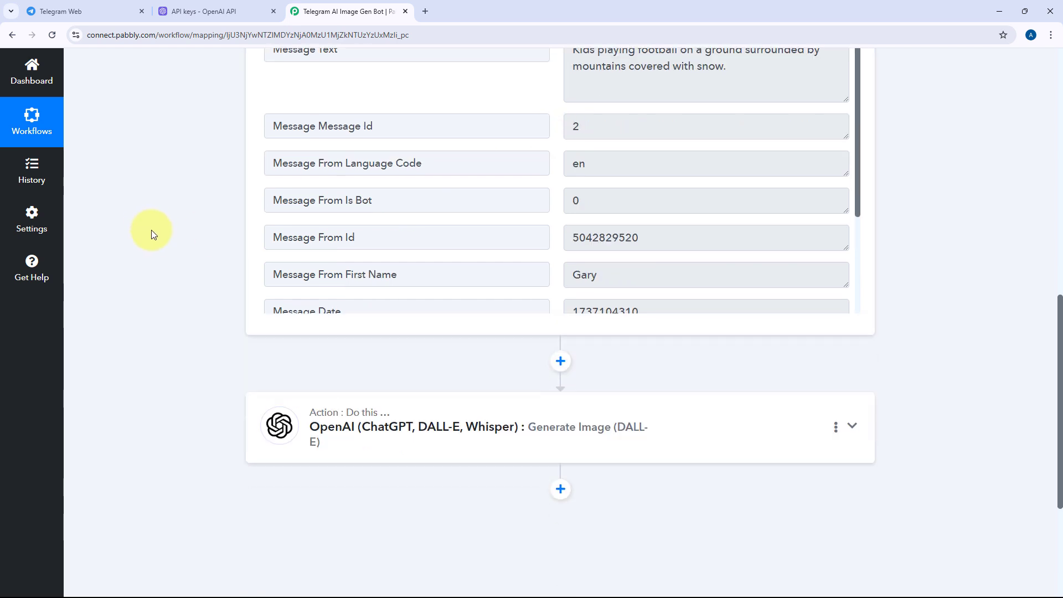
# Map the Message Text value from the Telegram Bot trigger into the OpenAI action step's Prompt.
pyautogui.click(471, 308)
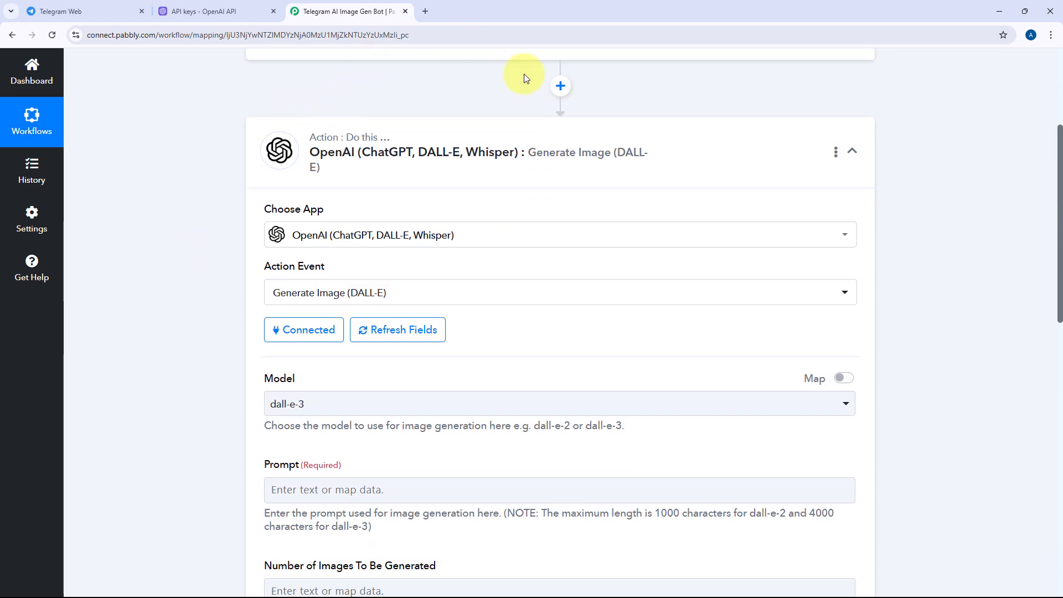
pyautogui.scroll(1, 498, 77)
pyautogui.scroll(-3, 387, 266)
pyautogui.scroll(-2, 343, 277)
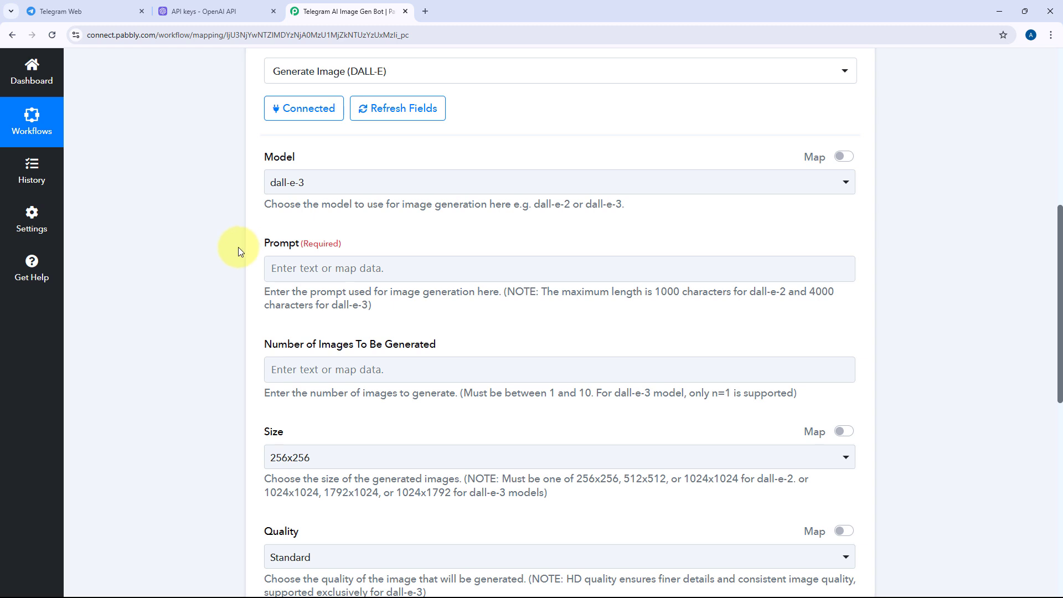
pyautogui.scroll(-1, 238, 251)
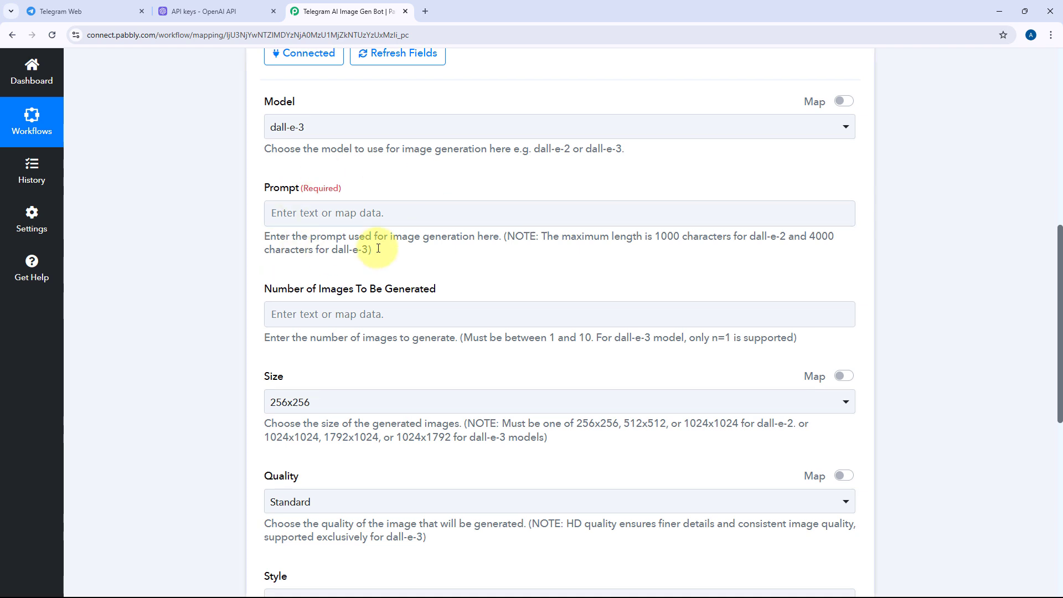
pyautogui.click(314, 218)
pyautogui.scroll(-1, 293, 249)
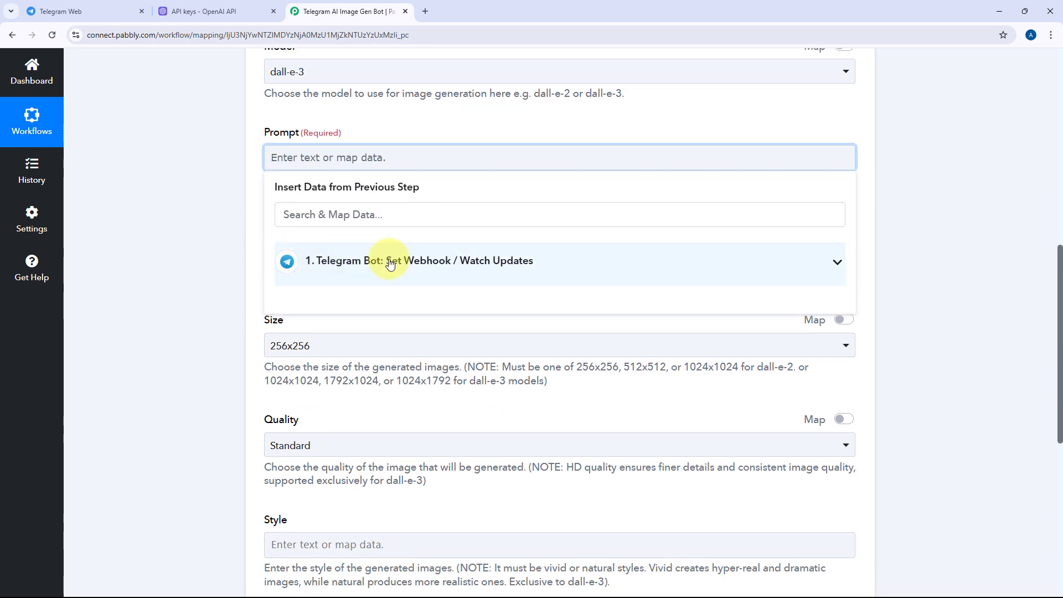
pyautogui.click(465, 262)
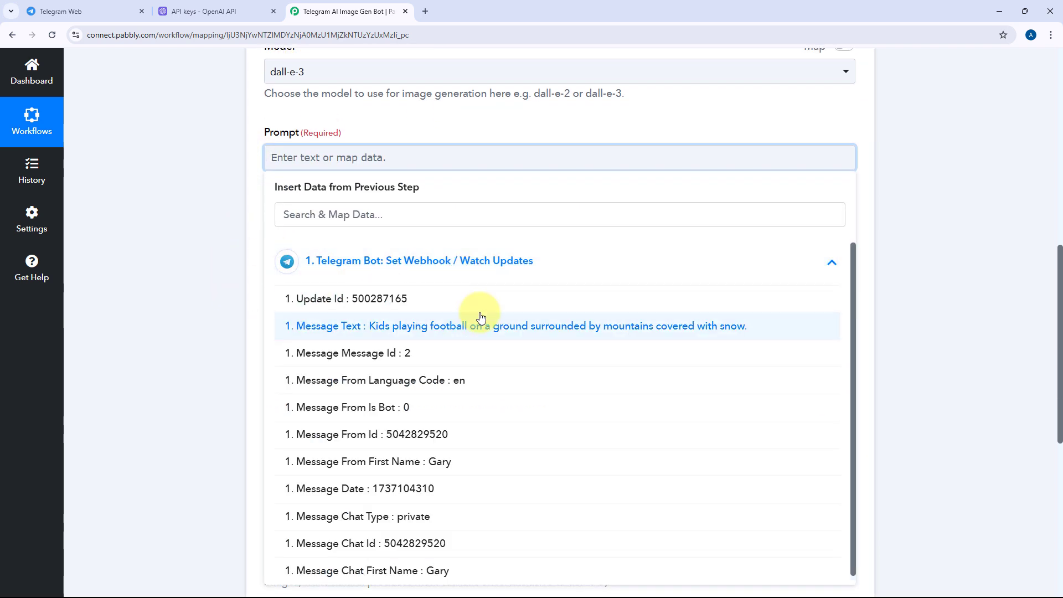
pyautogui.scroll(-1, 409, 360)
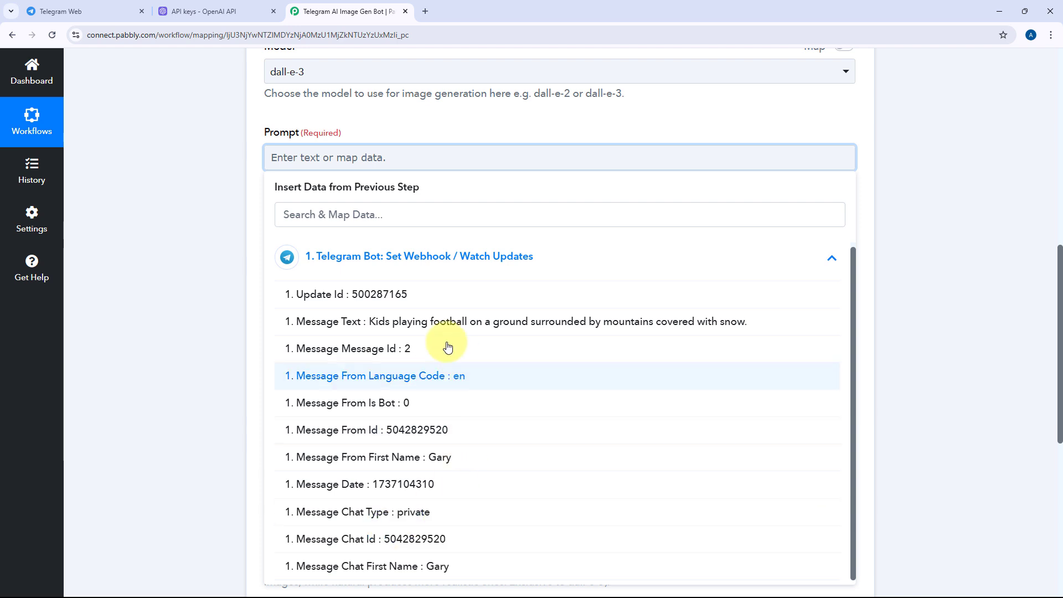
pyautogui.click(355, 330)
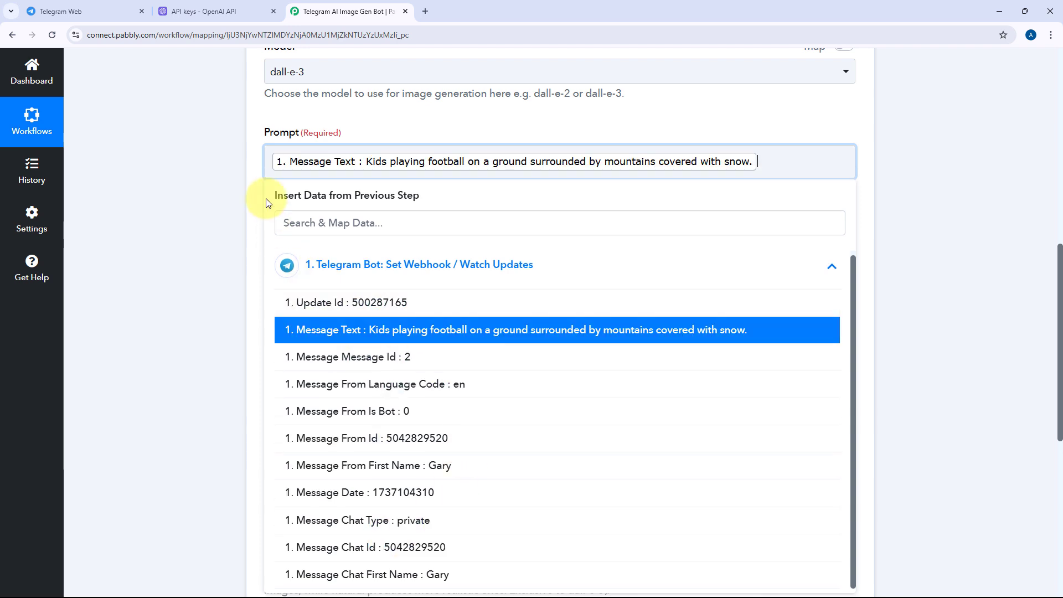
pyautogui.click(240, 181)
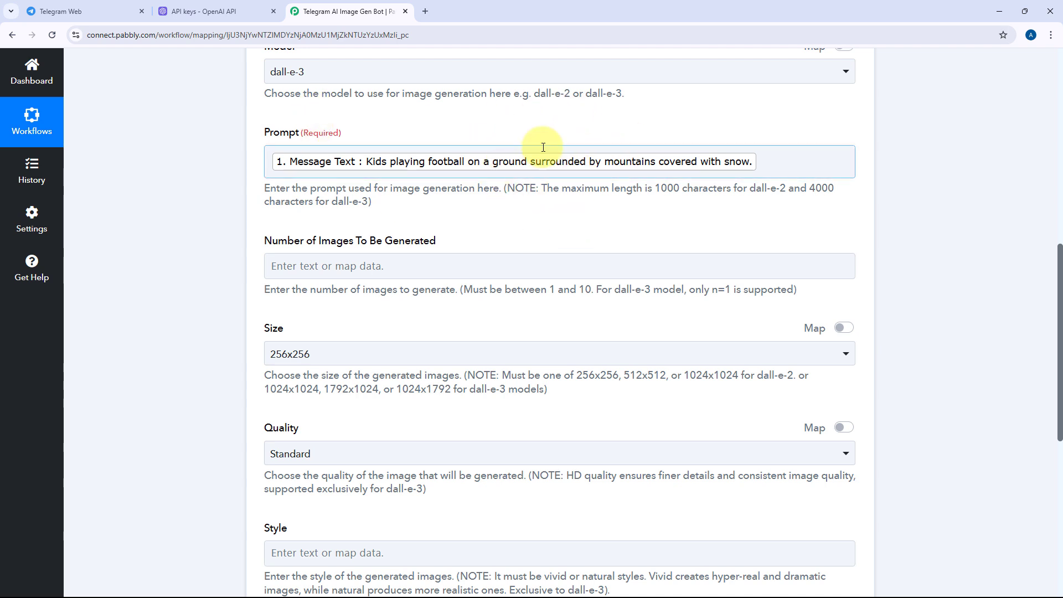
# Set the number of images to be generated to 1 and the image size to 1024x1024.
pyautogui.scroll(-1, 437, 216)
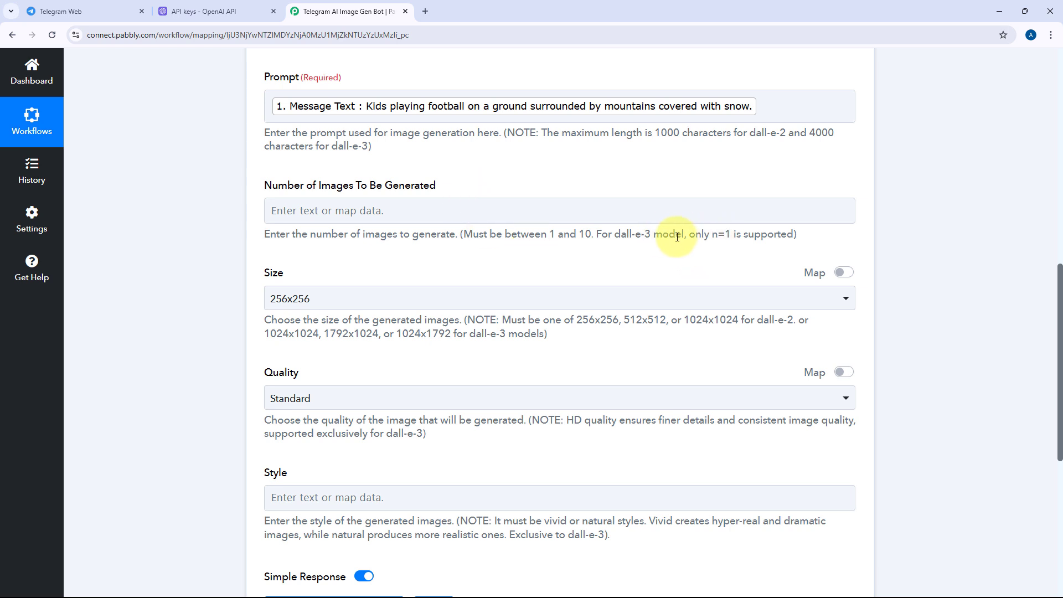
pyautogui.click(384, 209)
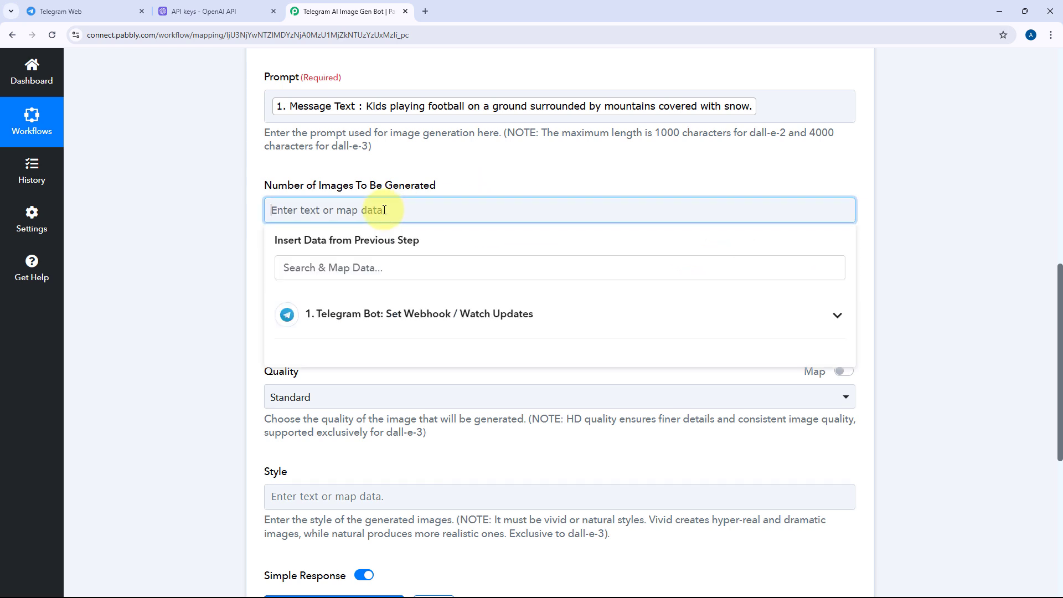
pyautogui.click(266, 201)
pyautogui.scroll(-2, 310, 200)
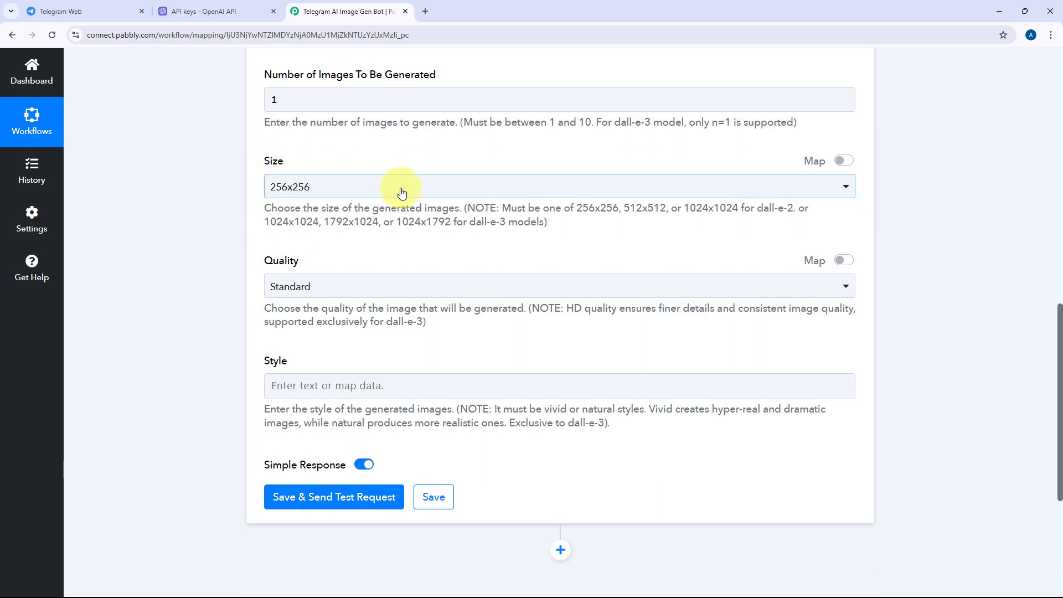
pyautogui.click(422, 193)
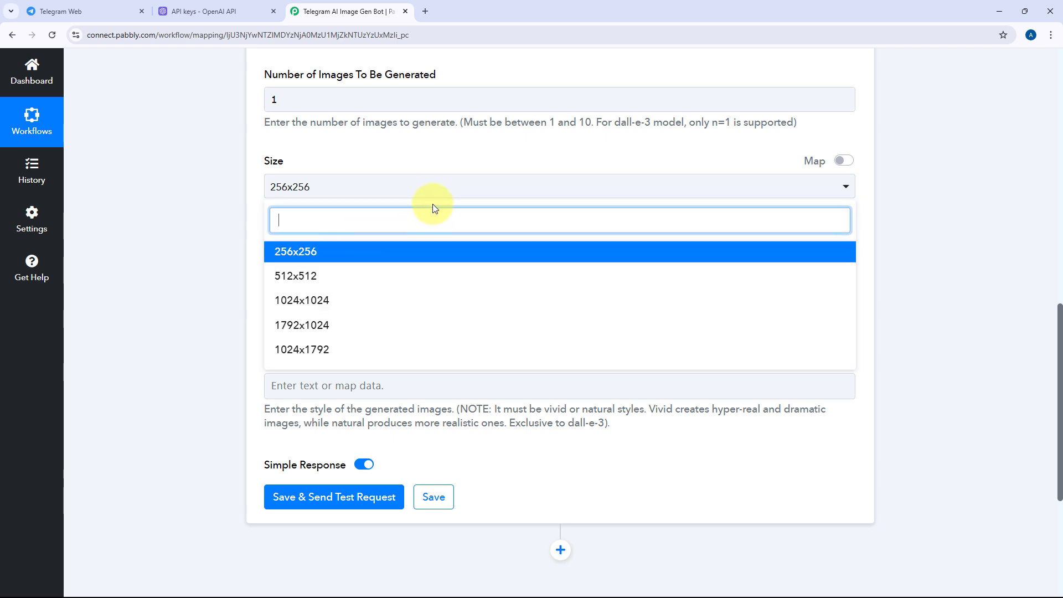
pyautogui.click(322, 302)
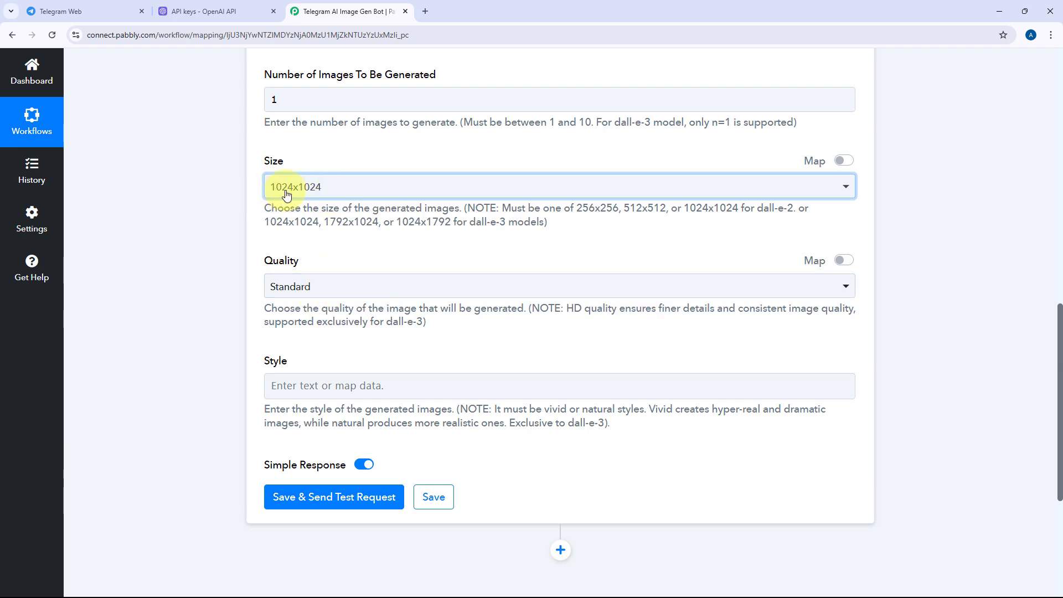
# Set the image quality to HD and the style to natural in the OpenAI action step.
pyautogui.click(329, 230)
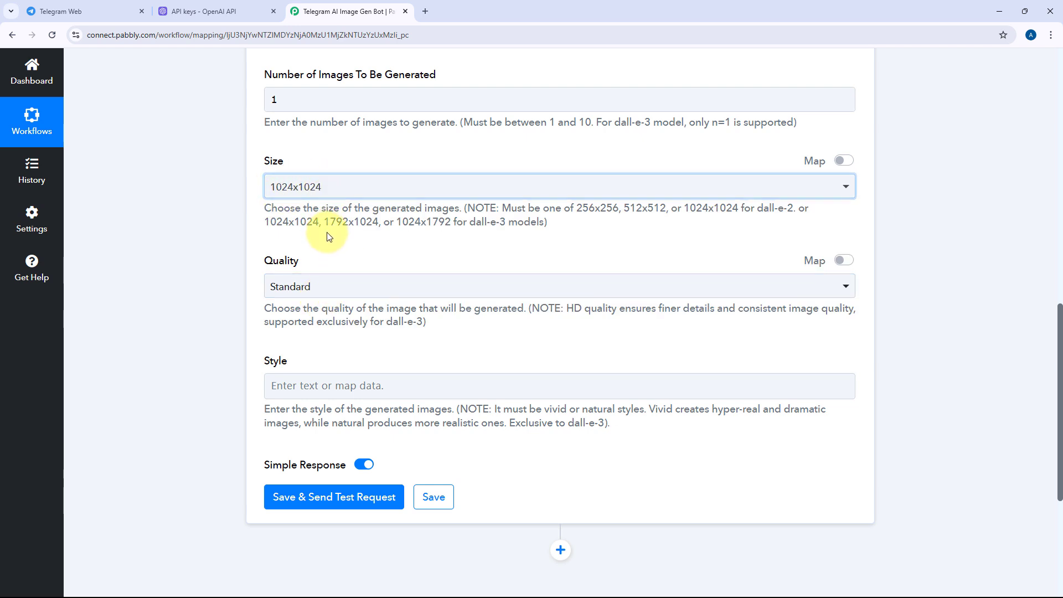
pyautogui.click(345, 288)
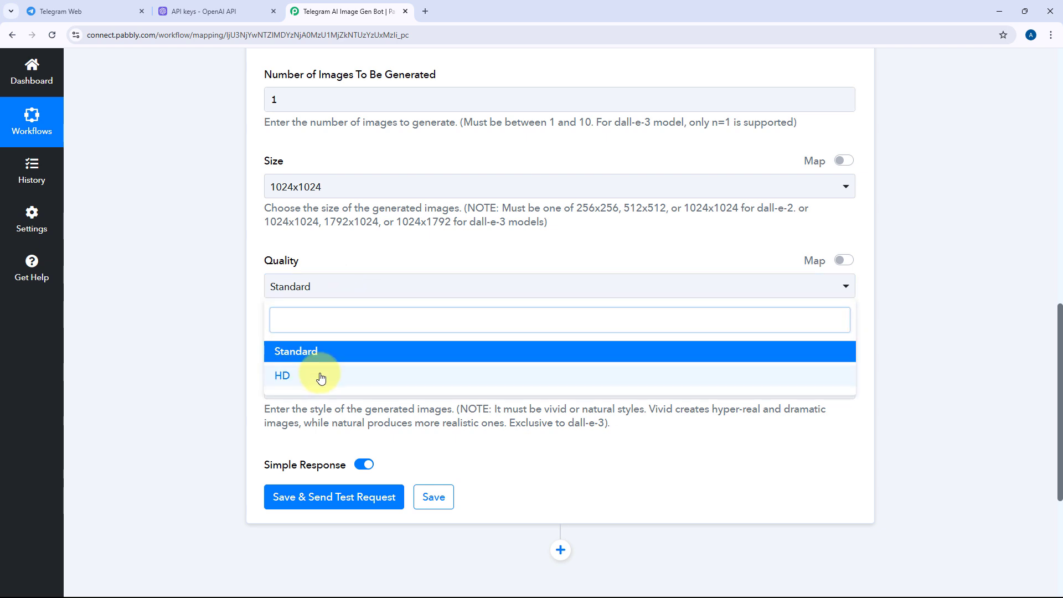
pyautogui.click(321, 378)
pyautogui.scroll(-2, 324, 339)
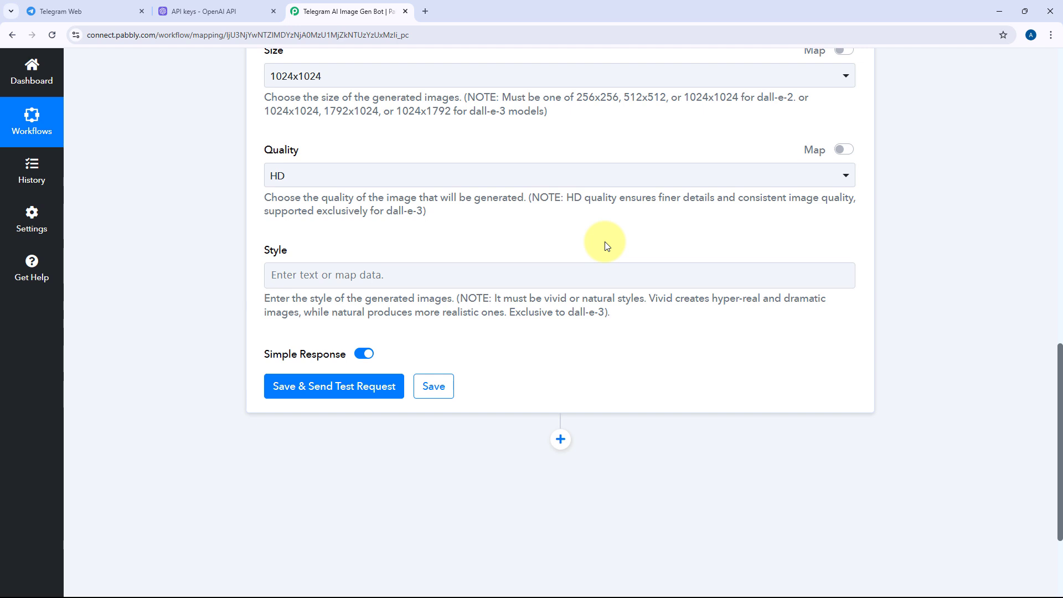
pyautogui.moveTo(582, 299); pyautogui.dragTo(608, 300)
pyautogui.hotkey('ctrl', 'c')
pyautogui.click(437, 274)
pyautogui.hotkey('ctrl', 'v')
pyautogui.click(304, 249)
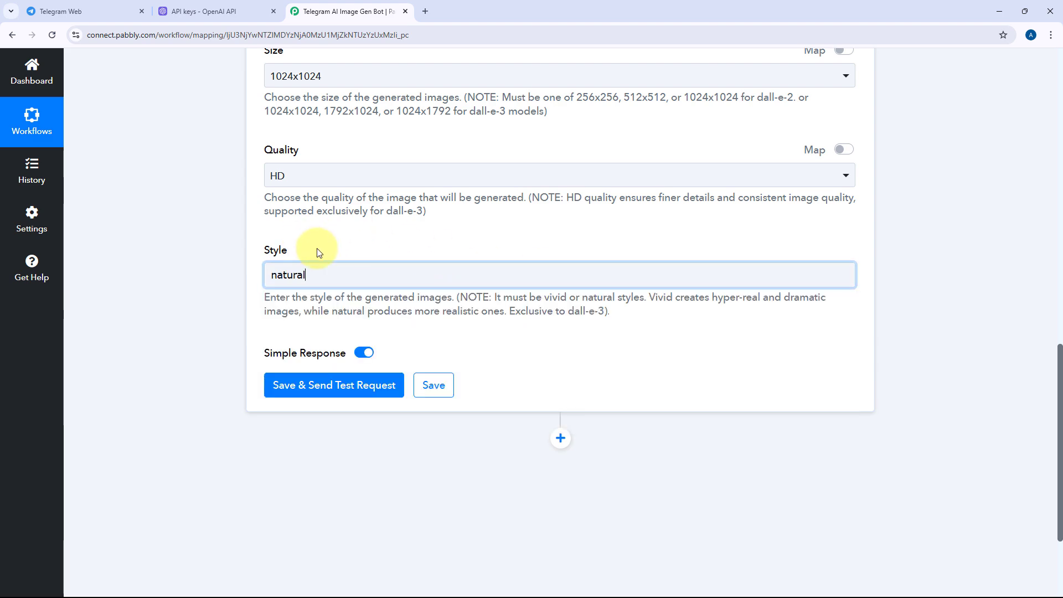
# Review the image generation settings, save the OpenAI action step and send a test request.
pyautogui.scroll(7, 304, 246)
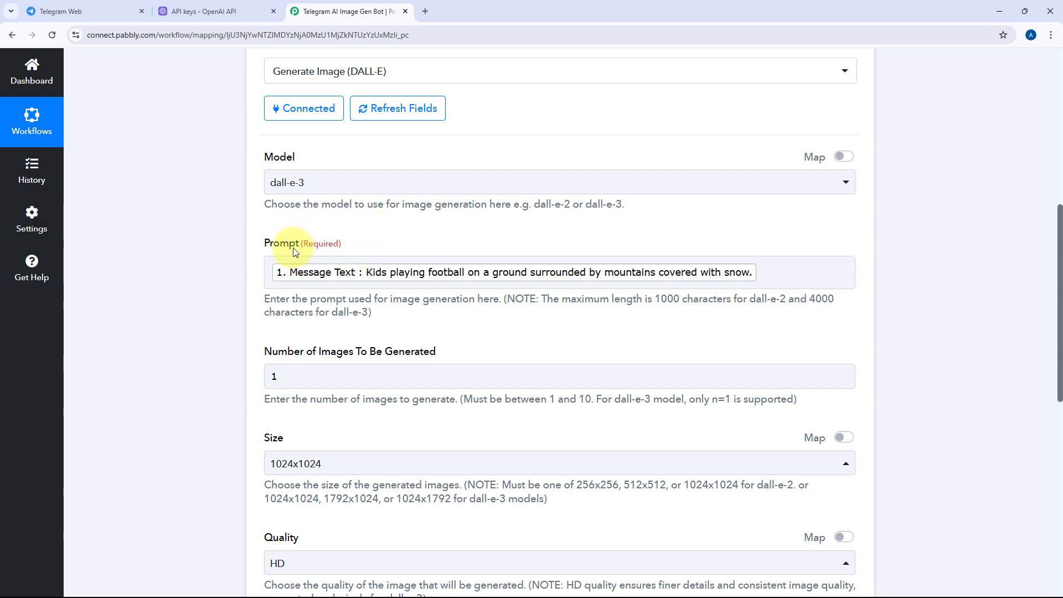
pyautogui.scroll(-7, 238, 260)
pyautogui.click(347, 399)
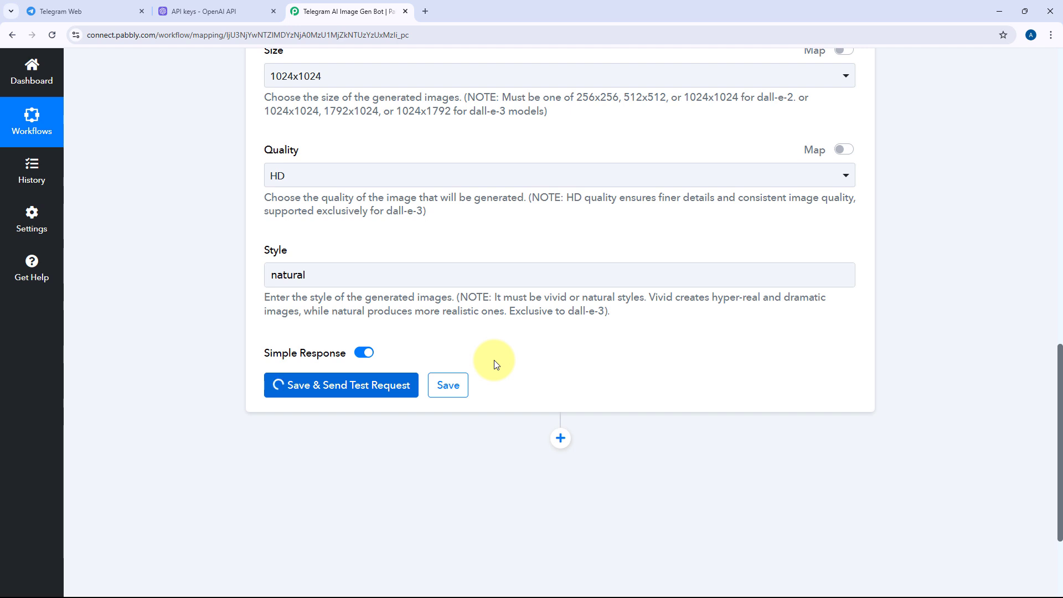
pyautogui.scroll(-3, 502, 222)
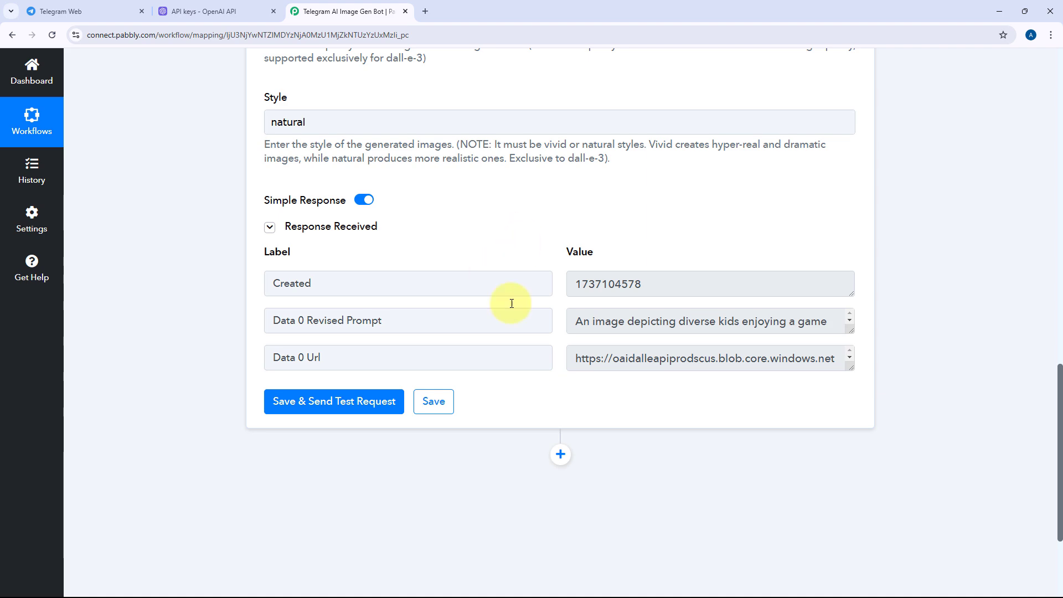
# Expand the Data 0 Revised Prompt value in the OpenAI response and compare it with the original mapped prompt.
pyautogui.moveTo(853, 331); pyautogui.dragTo(852, 496)
pyautogui.scroll(9, 487, 133)
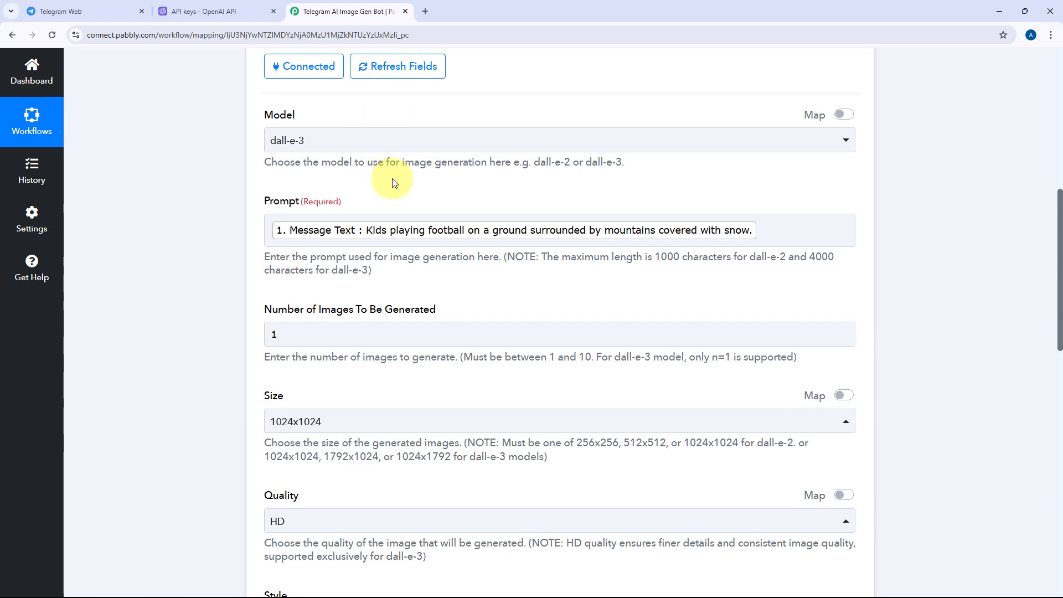
pyautogui.scroll(-5, 546, 181)
pyautogui.scroll(-6, 546, 181)
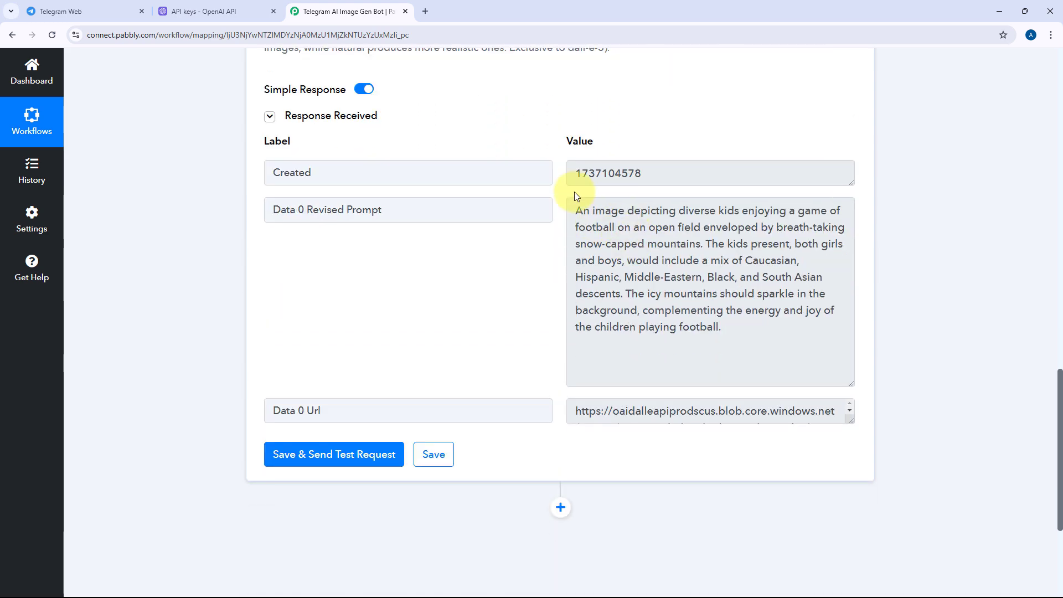
pyautogui.moveTo(577, 210); pyautogui.dragTo(683, 278)
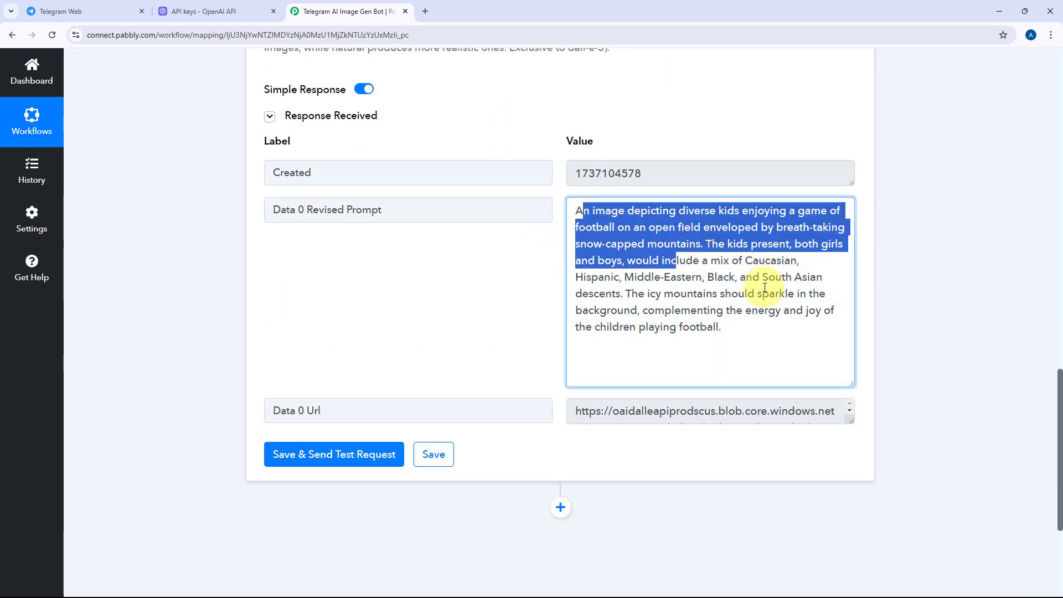
pyautogui.moveTo(743, 332); pyautogui.dragTo(570, 214)
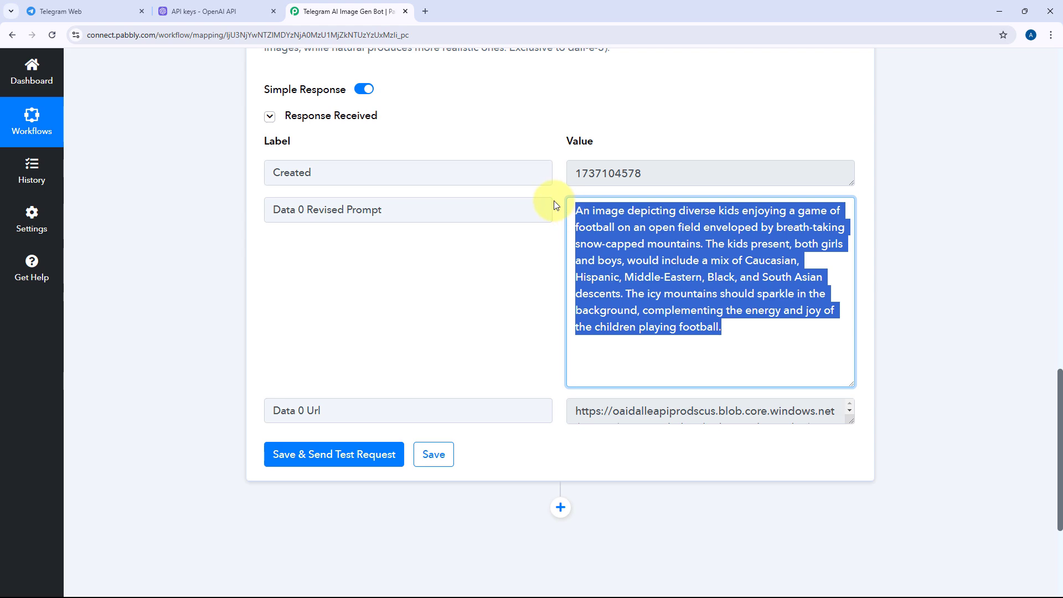
pyautogui.click(556, 205)
pyautogui.scroll(-3, 555, 208)
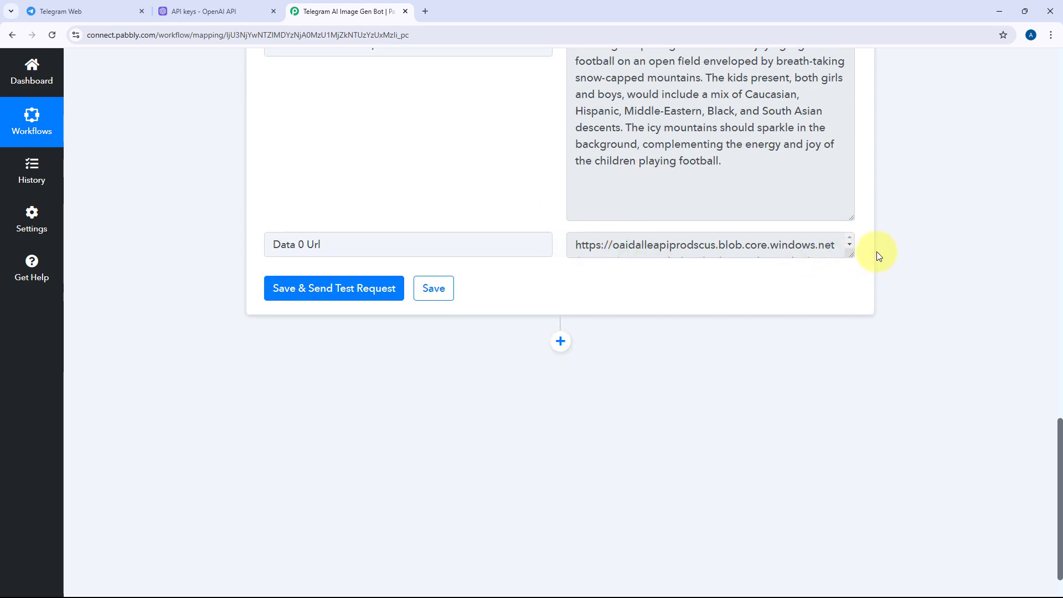
# Copy the Data 0 Url value from the OpenAI response and open it in a new browser tab to view the generated image.
pyautogui.moveTo(852, 255); pyautogui.dragTo(857, 363)
pyautogui.scroll(-1, 692, 255)
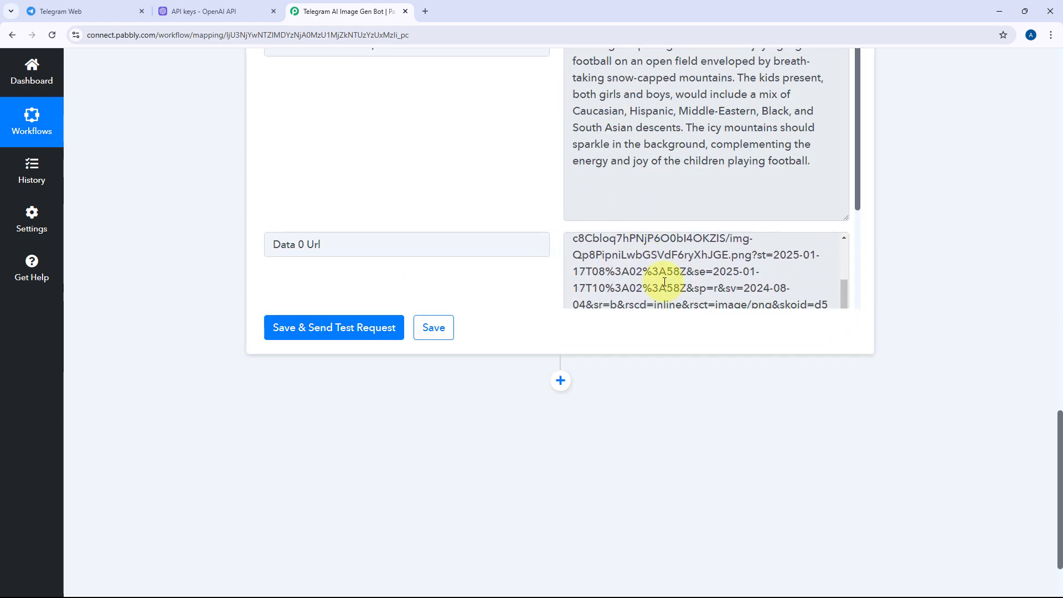
pyautogui.tripleClick(669, 272)
pyautogui.hotkey('ctrl', 'c')
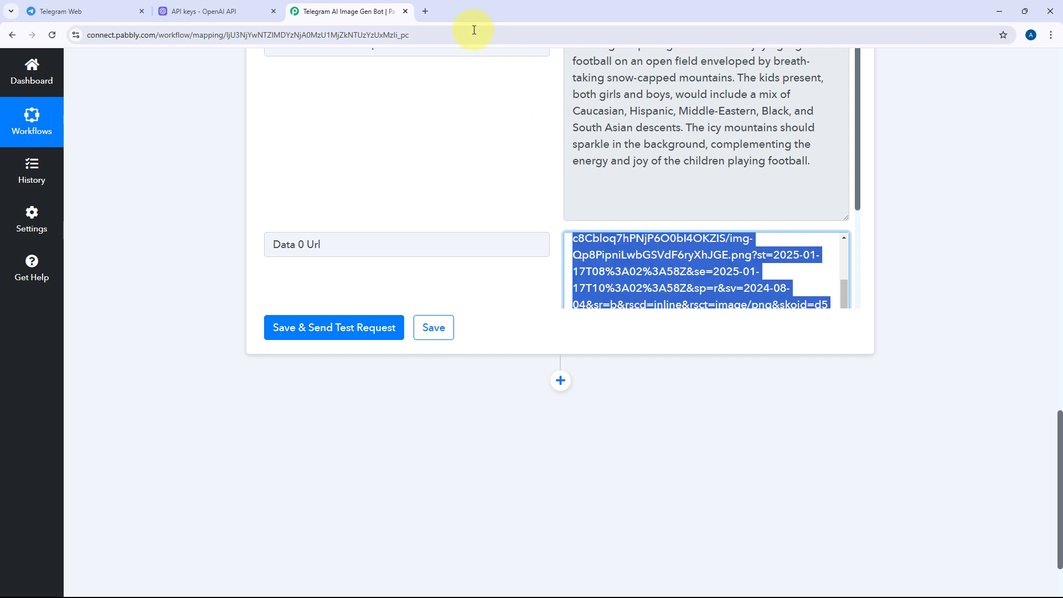
pyautogui.click(425, 11)
pyautogui.hotkey('ctrl', 'v')
pyautogui.click(607, 63)
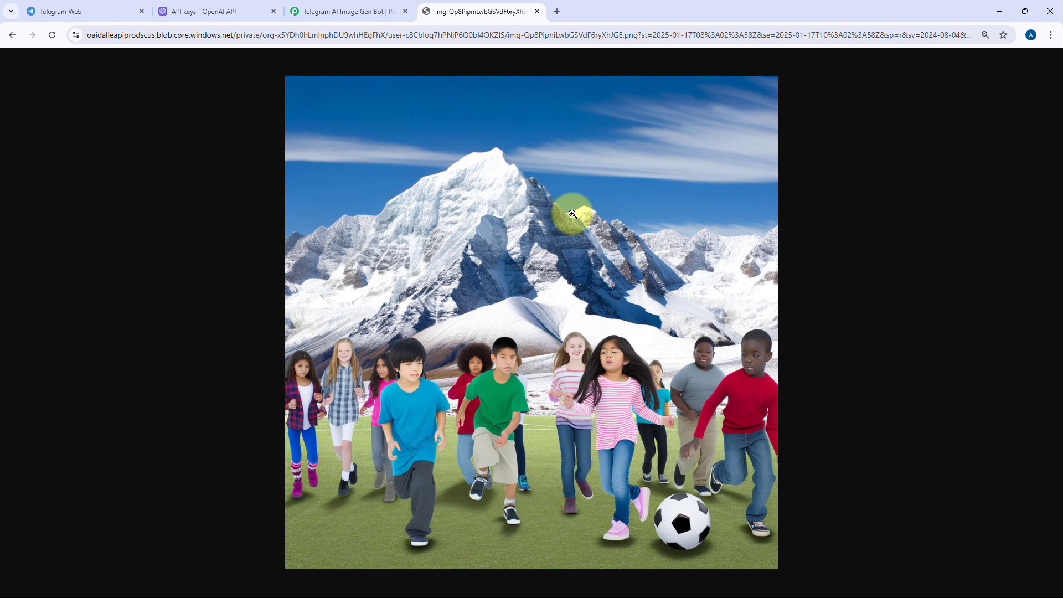
# Return to the Pabbly Connect workflow, clear the Style value in the OpenAI action step and save the step.
pyautogui.click(372, 4)
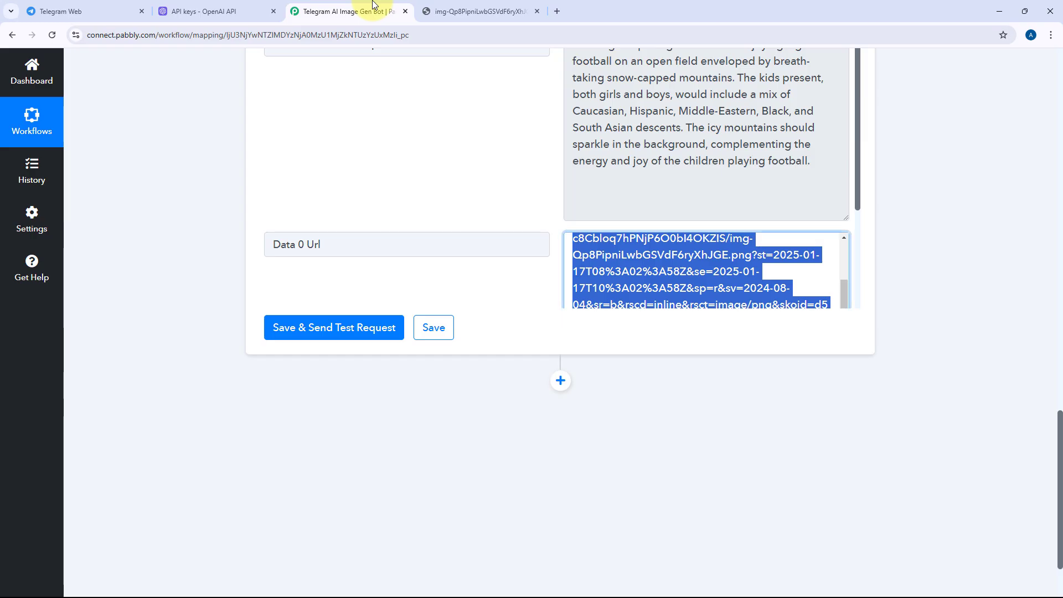
pyautogui.scroll(3, 426, 122)
pyautogui.scroll(1, 412, 147)
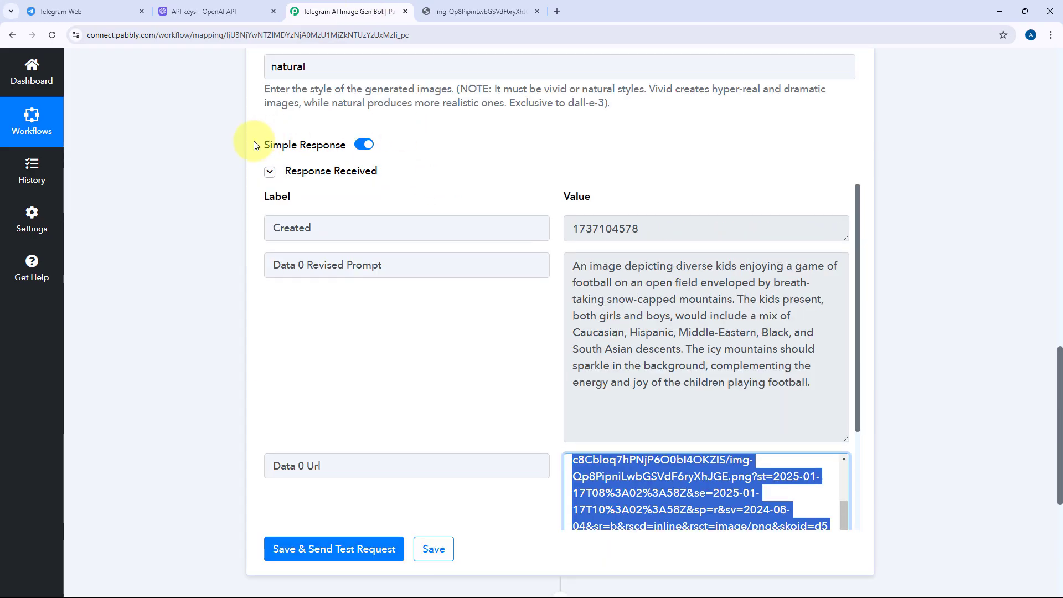
pyautogui.scroll(3, 421, 166)
pyautogui.click(325, 235)
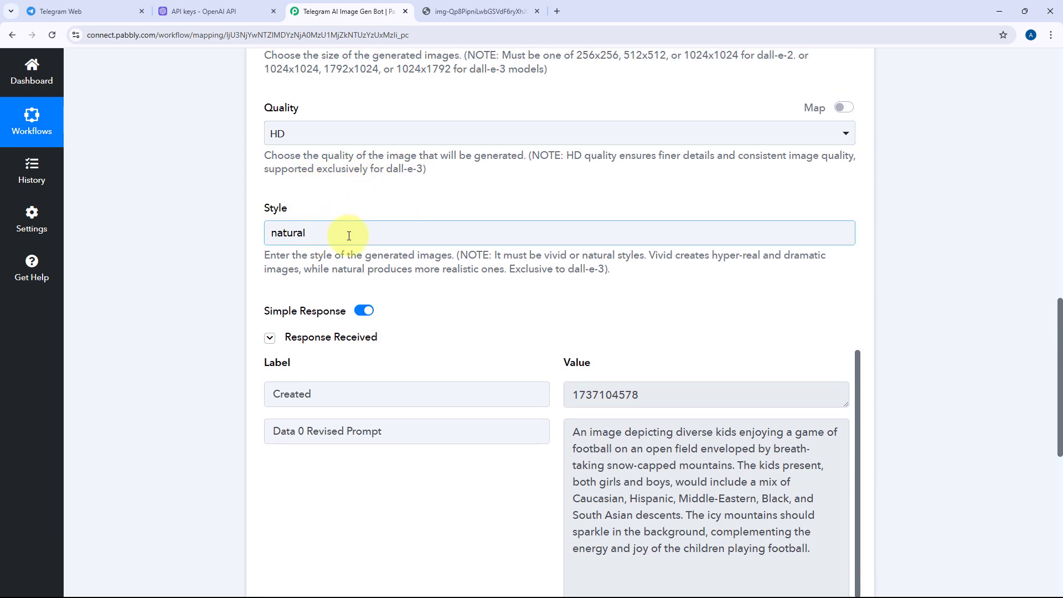
pyautogui.doubleClick(341, 234)
pyautogui.press('BackSpace')
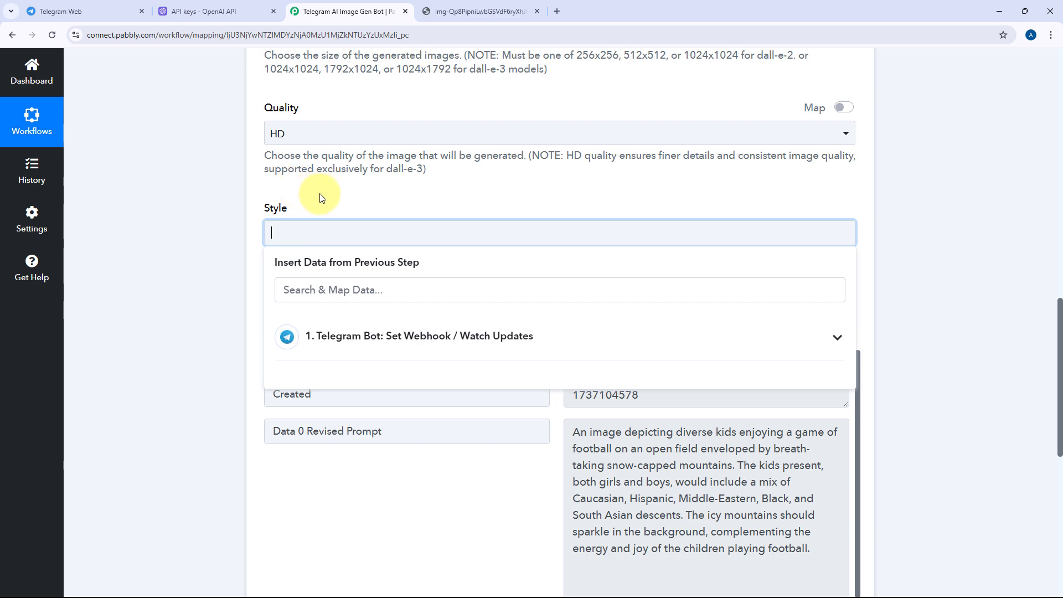
pyautogui.click(335, 195)
pyautogui.scroll(-6, 404, 364)
pyautogui.click(434, 382)
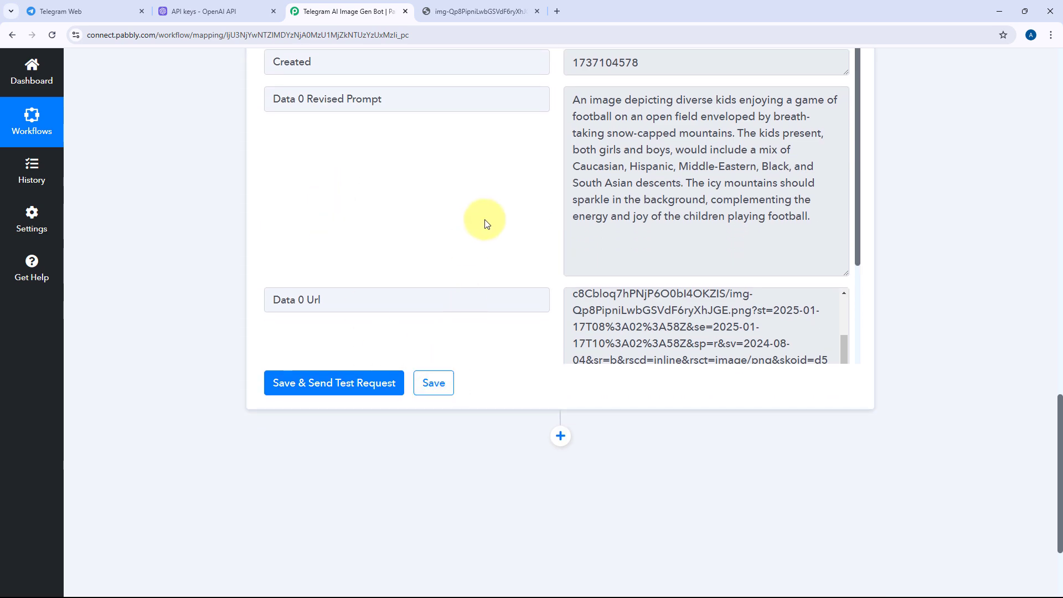
# Review the generated image's URL in the OpenAI response and the prompt in the bot's Telegram chat.
pyautogui.scroll(5, 498, 233)
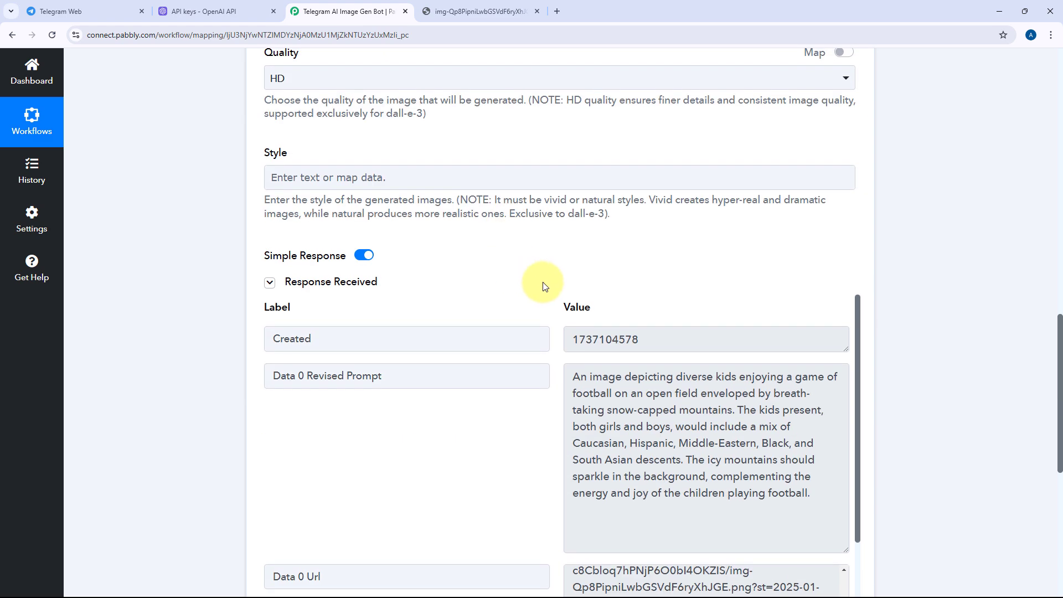
pyautogui.scroll(-4, 526, 284)
pyautogui.scroll(3, 645, 349)
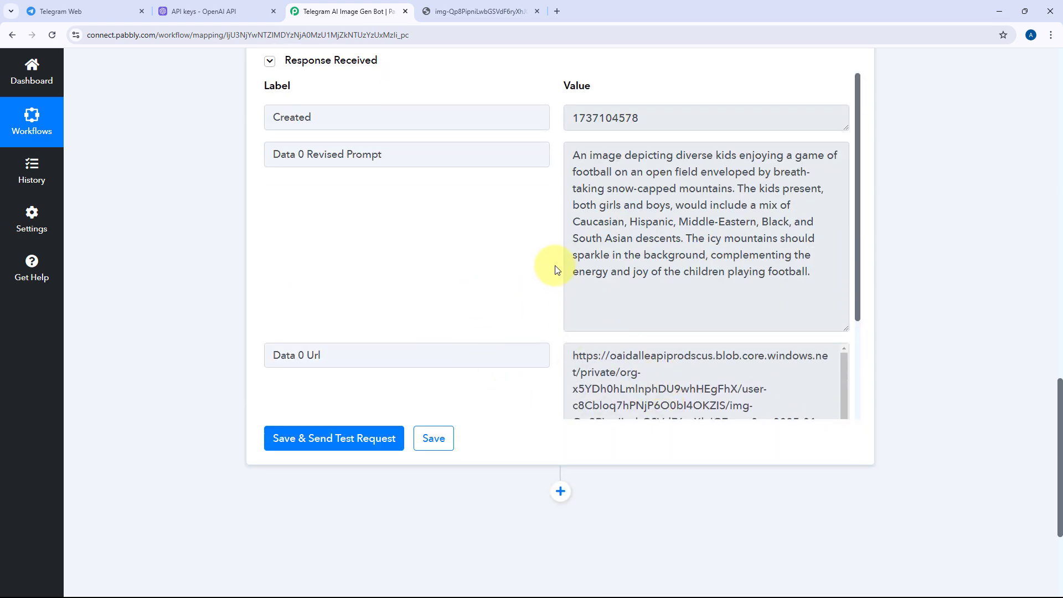
pyautogui.scroll(-2, 548, 266)
pyautogui.scroll(-1, 544, 266)
pyautogui.scroll(-2, 680, 264)
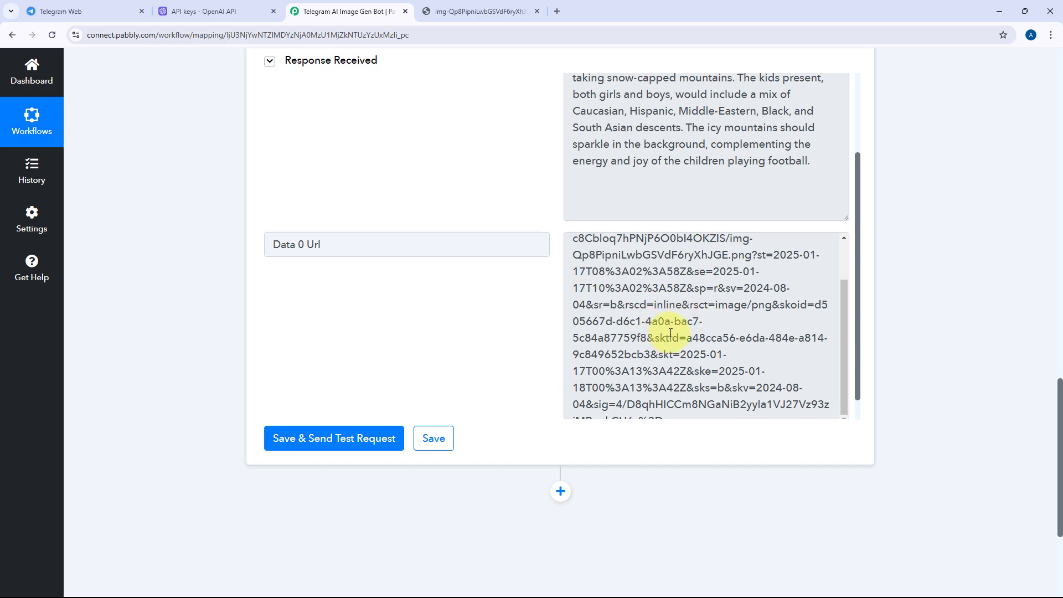
pyautogui.scroll(3, 637, 310)
pyautogui.click(91, 11)
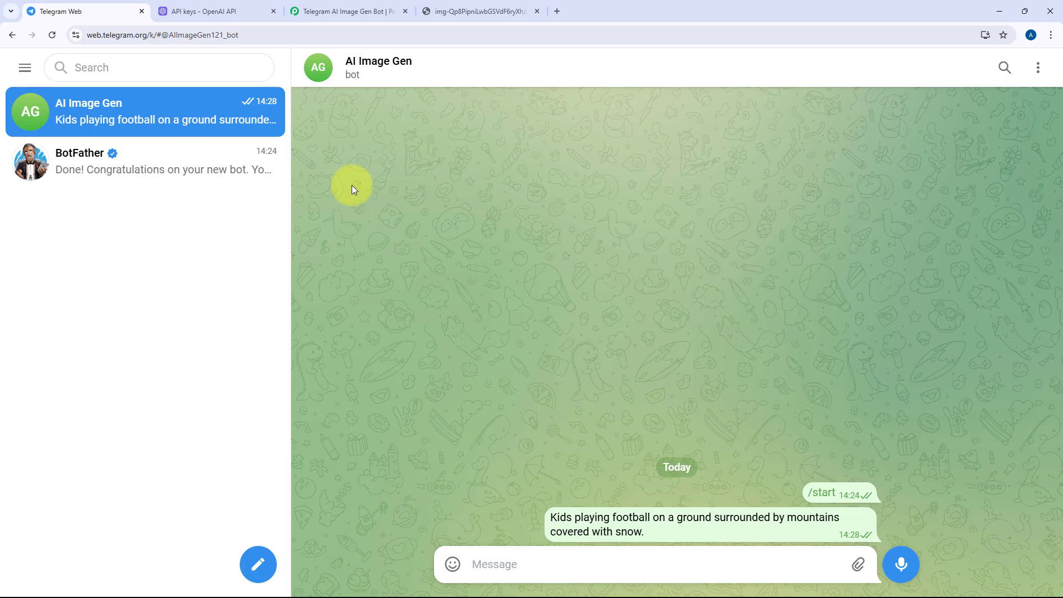
pyautogui.click(362, 11)
# Add a Telegram Bot action after the OpenAI step with the Send a Photo event.
pyautogui.scroll(-4, 517, 325)
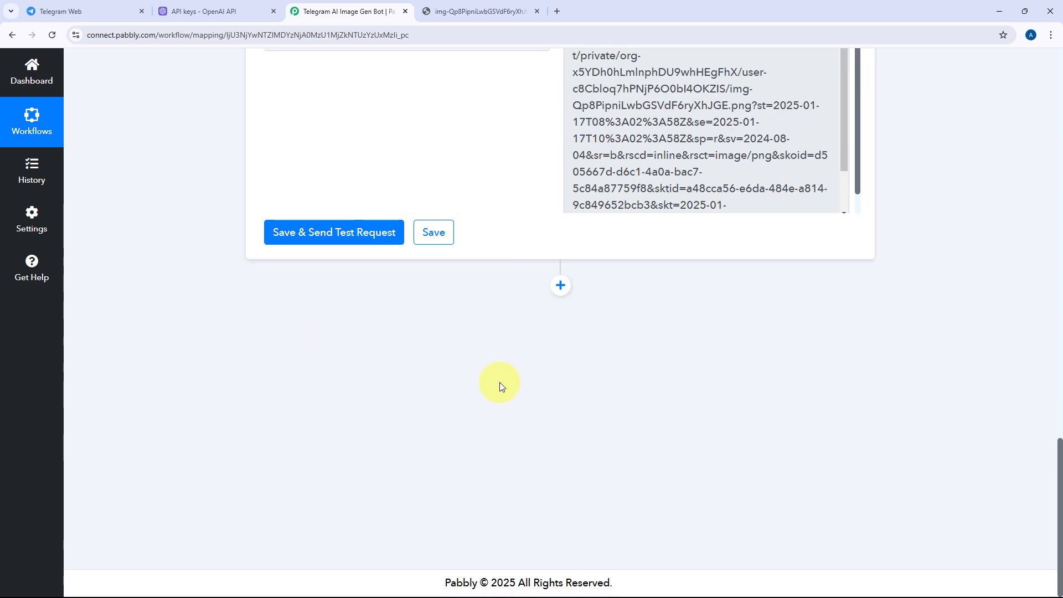
pyautogui.click(561, 285)
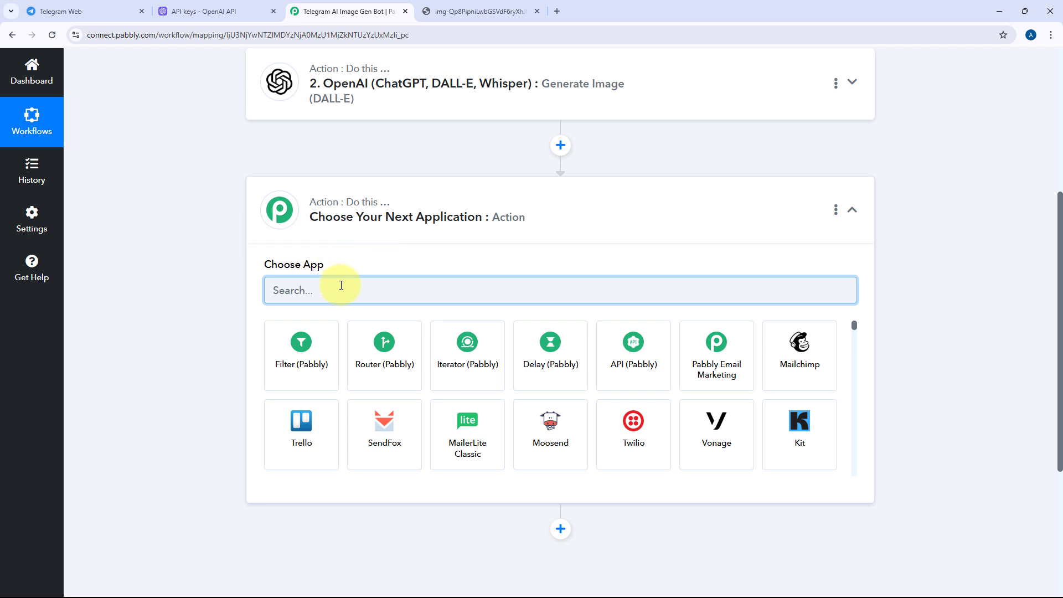
pyautogui.write('Tele')
pyautogui.click(325, 354)
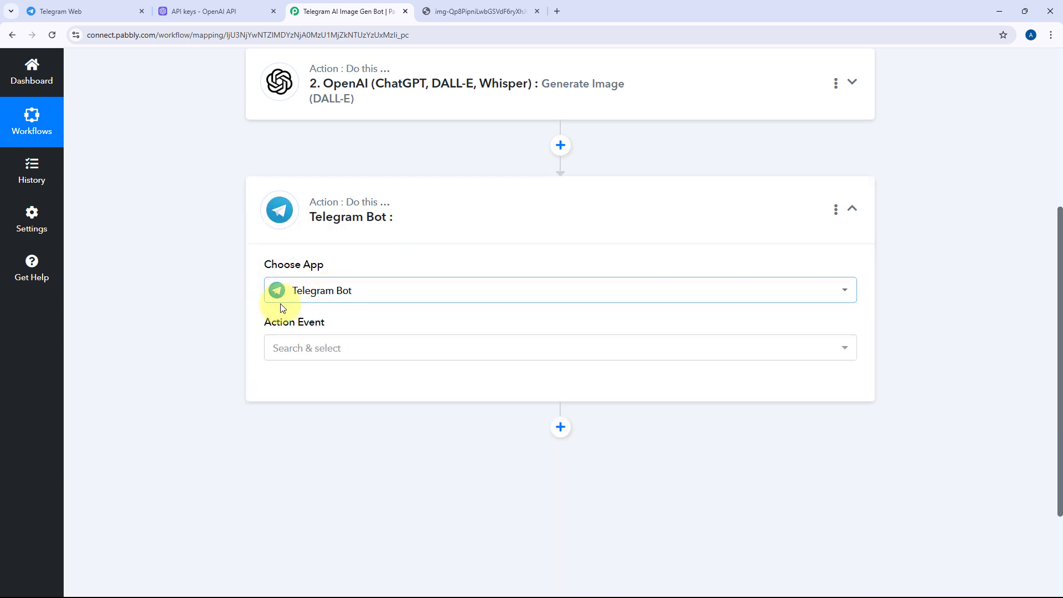
pyautogui.scroll(-2, 412, 272)
pyautogui.click(374, 235)
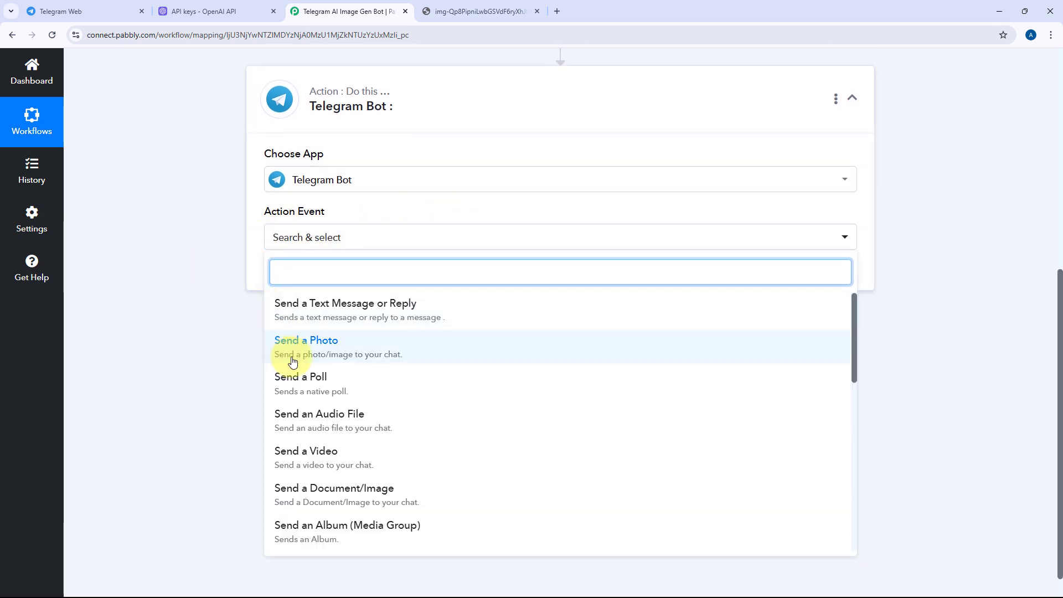
pyautogui.click(351, 348)
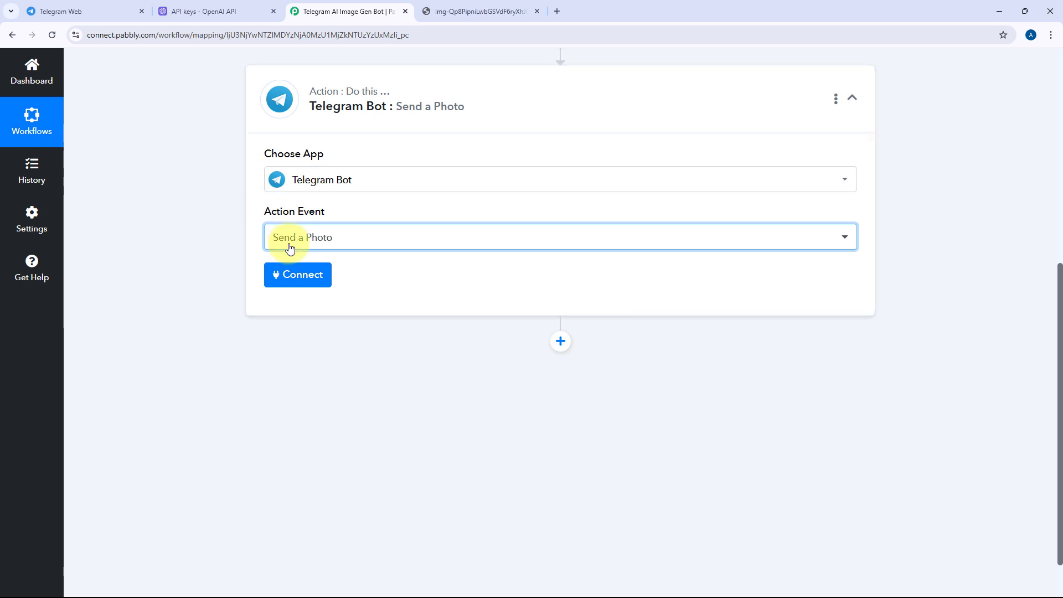
# Connect the Send a Photo action through the existing connection Telegram Bot #32 and check the bot's Telegram chat.
pyautogui.click(311, 274)
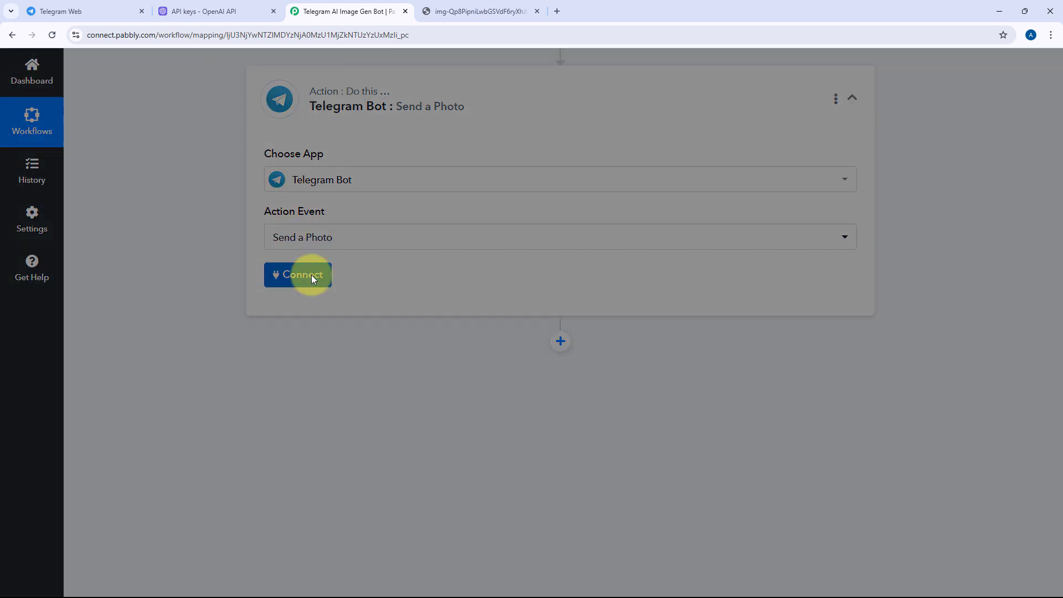
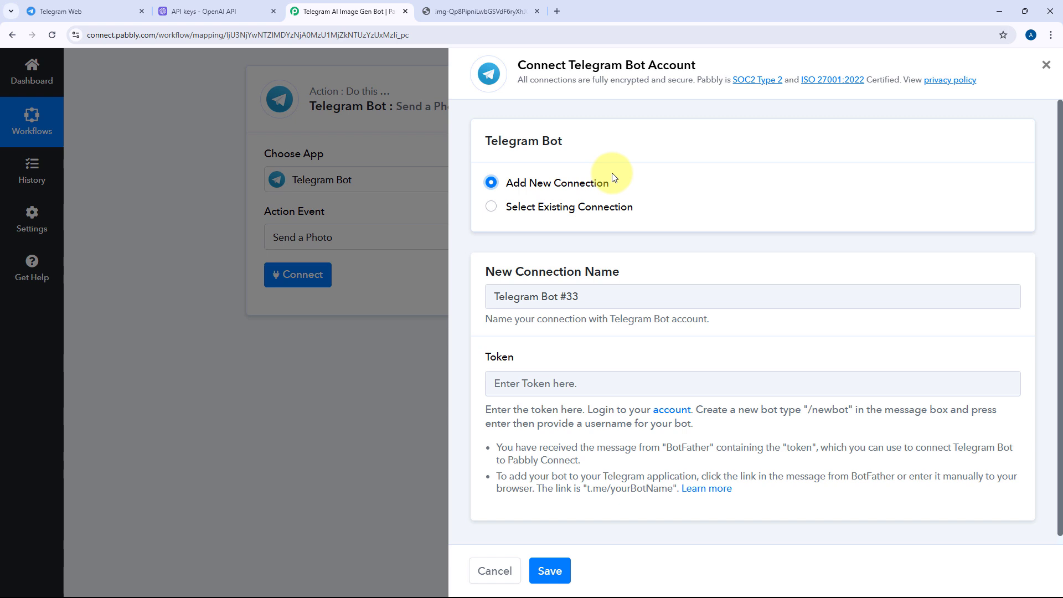
pyautogui.click(491, 209)
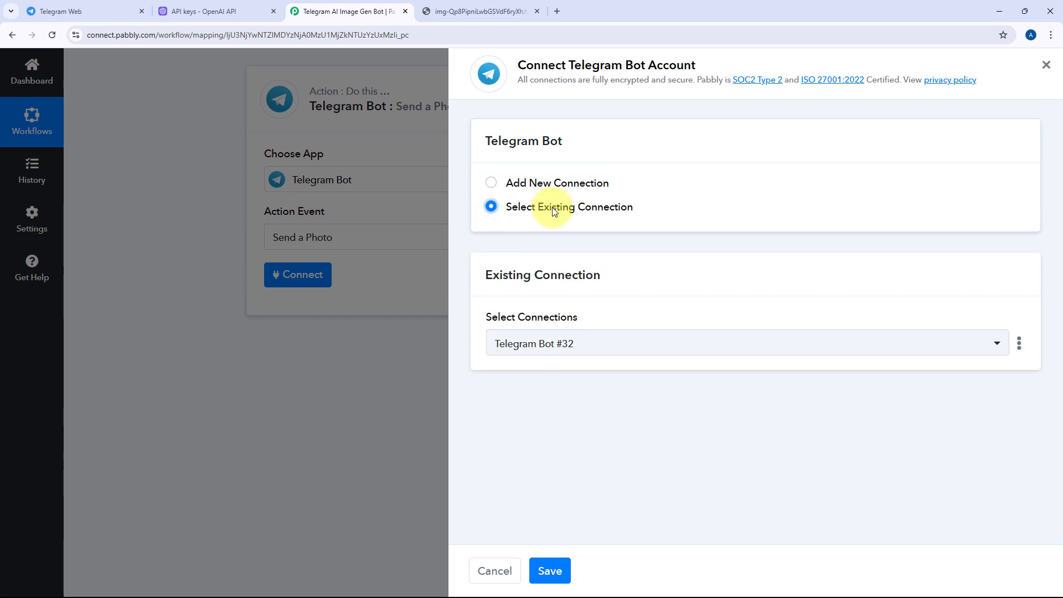
pyautogui.click(552, 571)
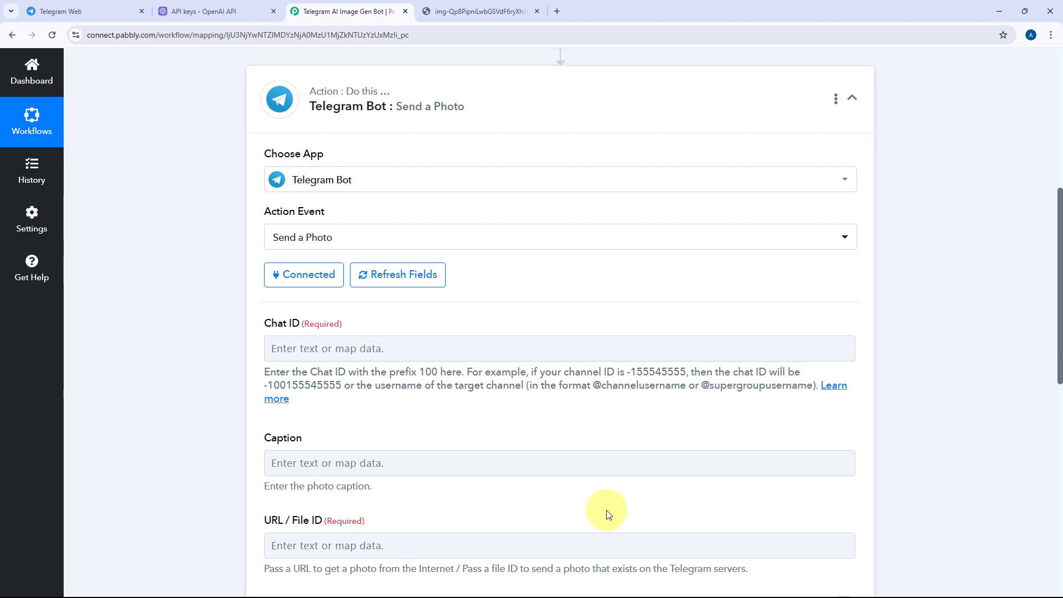
pyautogui.click(83, 10)
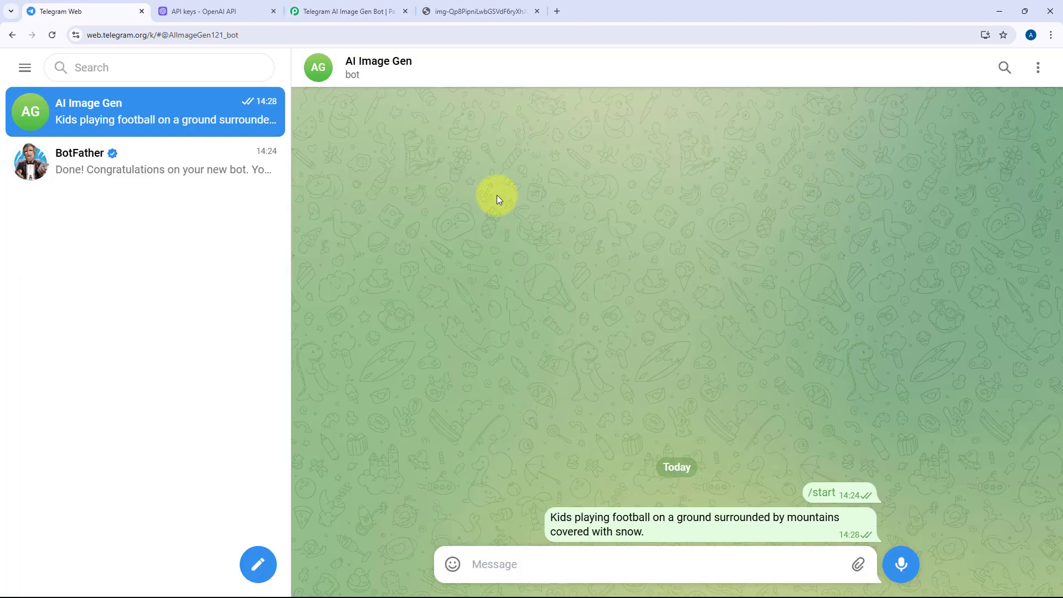
pyautogui.click(382, 11)
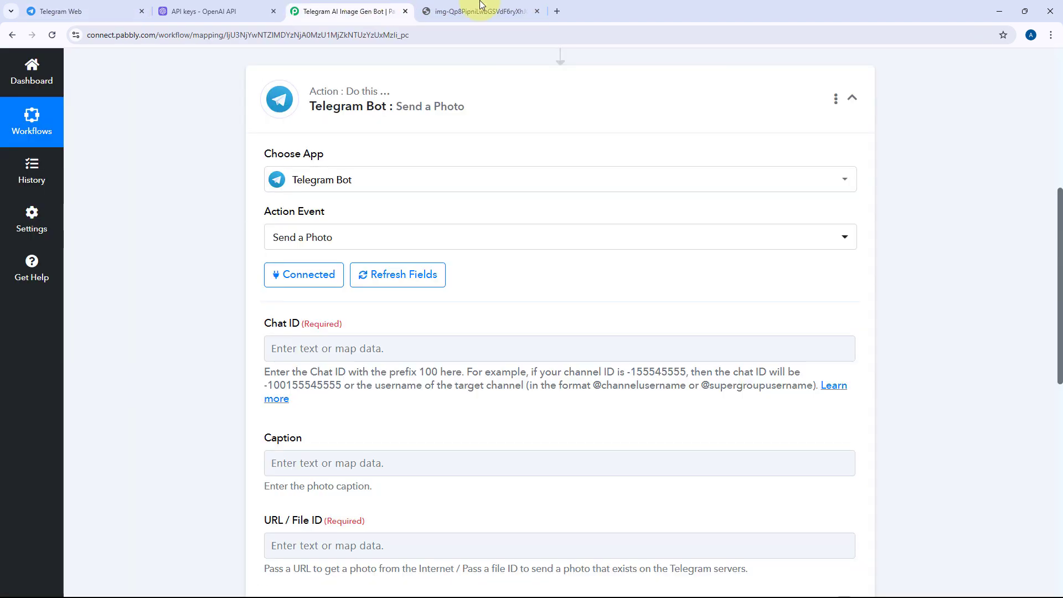
# Close the generated image's tab and examine the Message Chat Id field in the Telegram trigger's webhook response.
pyautogui.click(537, 11)
pyautogui.scroll(-2, 526, 221)
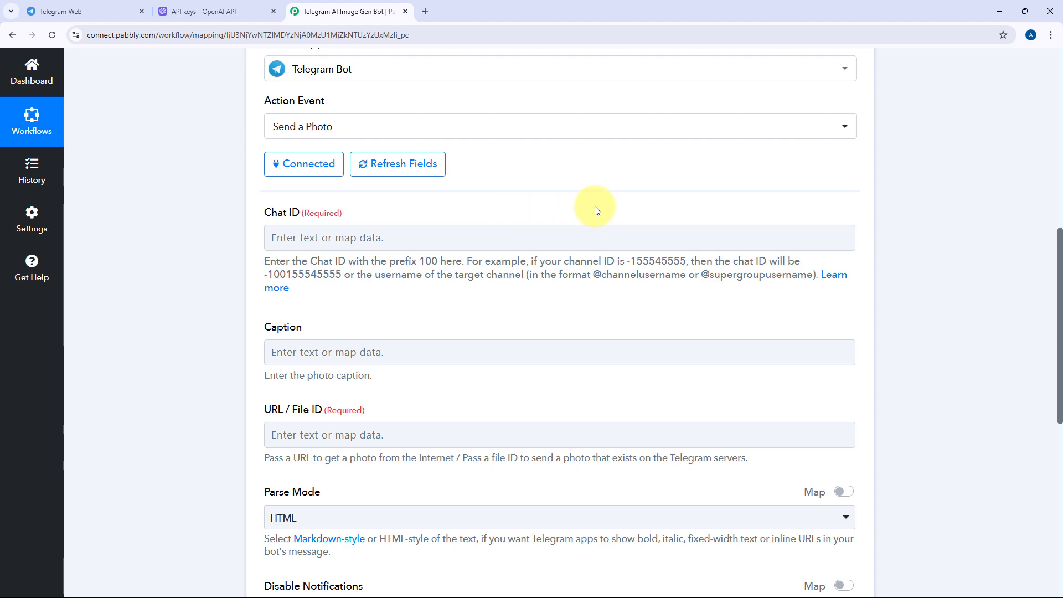
pyautogui.scroll(8, 587, 209)
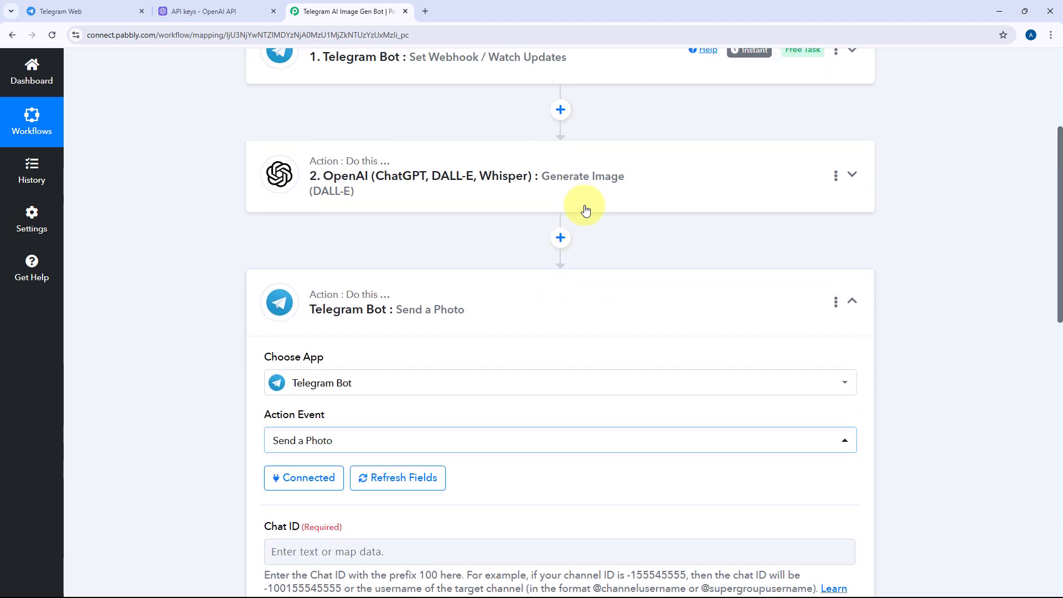
pyautogui.click(524, 181)
pyautogui.scroll(-8, 232, 203)
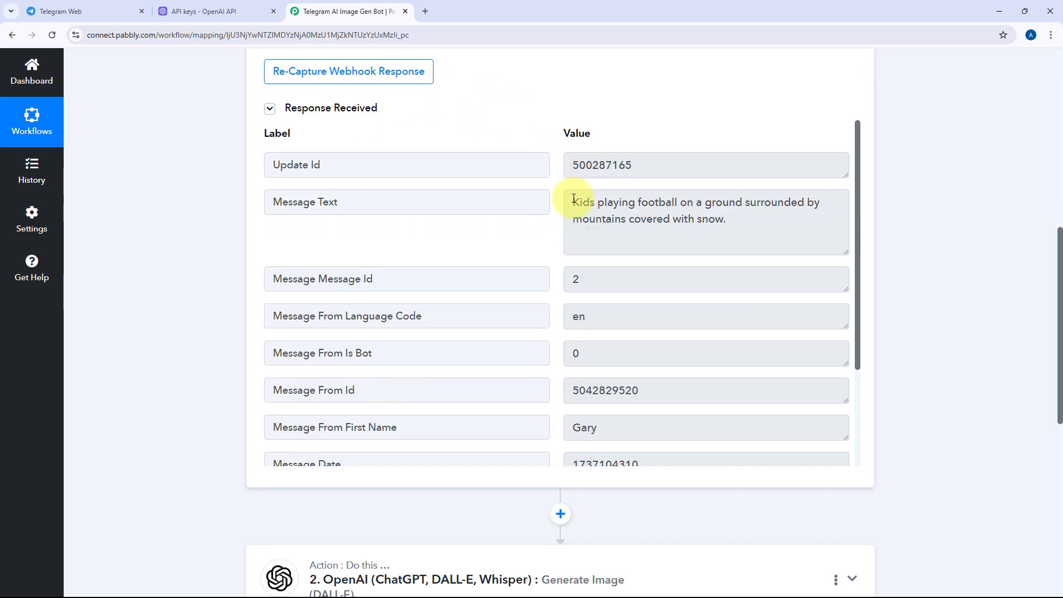
pyautogui.scroll(-3, 560, 226)
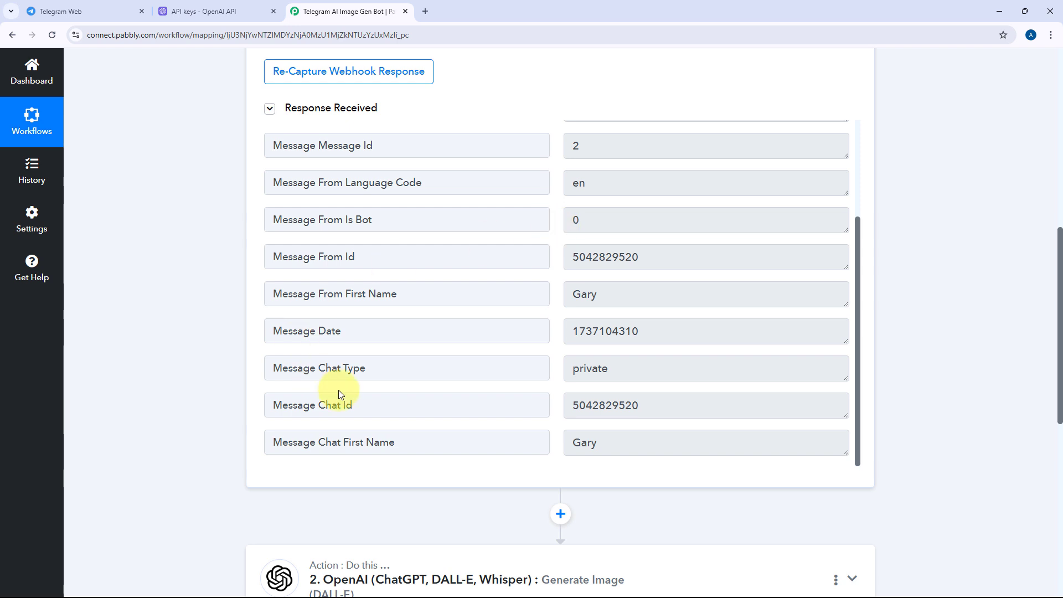
pyautogui.moveTo(369, 405); pyautogui.dragTo(239, 411)
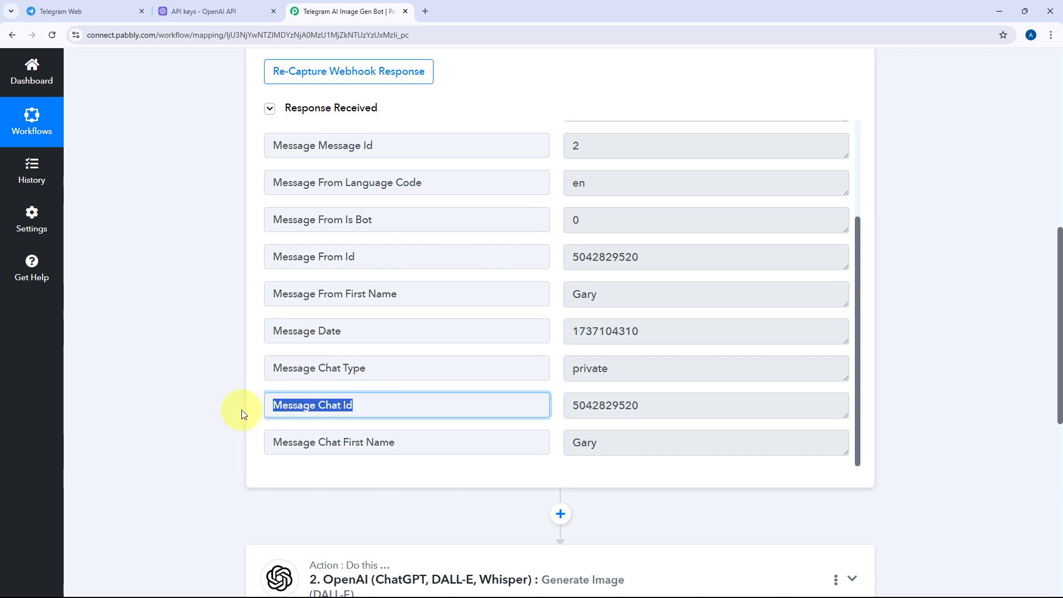
pyautogui.click(399, 404)
pyautogui.moveTo(661, 412); pyautogui.dragTo(561, 414)
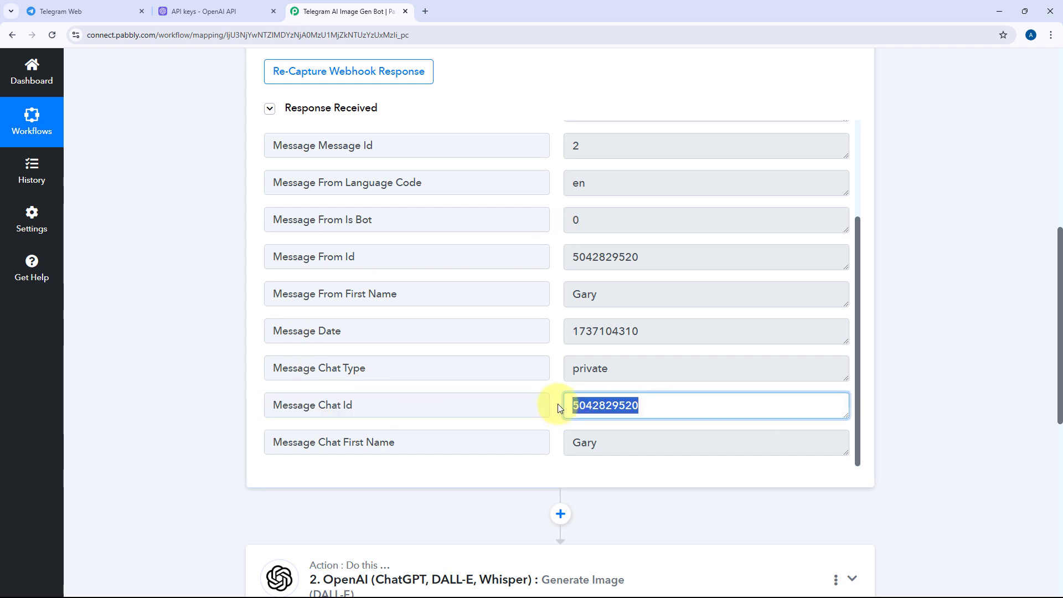
pyautogui.click(559, 408)
pyautogui.scroll(-5, 194, 356)
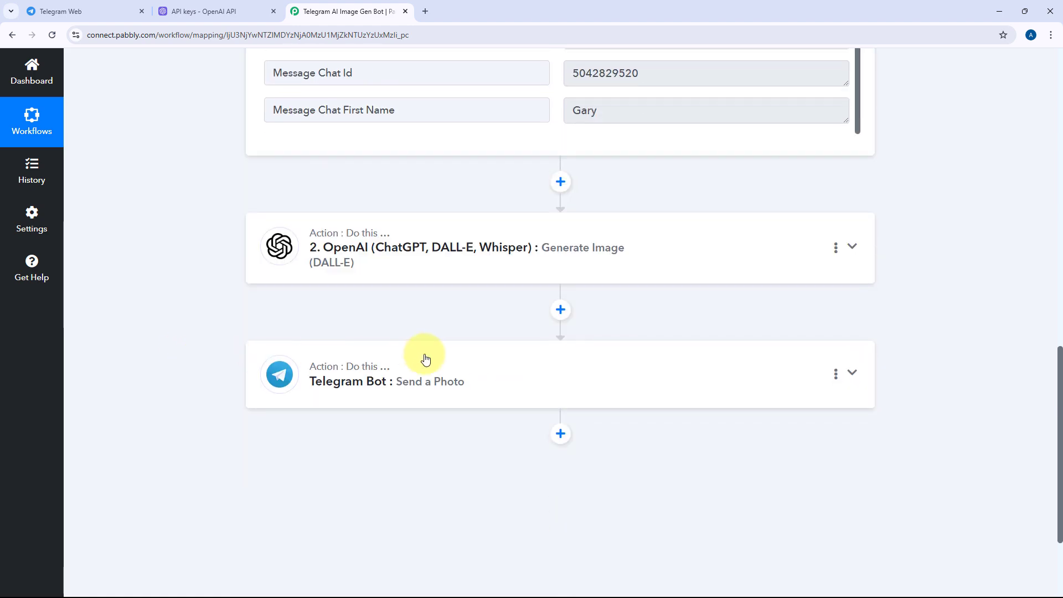
# Map the Send a Photo action's Chat ID to Message Chat Id from the Telegram Bot trigger.
pyautogui.click(485, 367)
pyautogui.scroll(8, 218, 290)
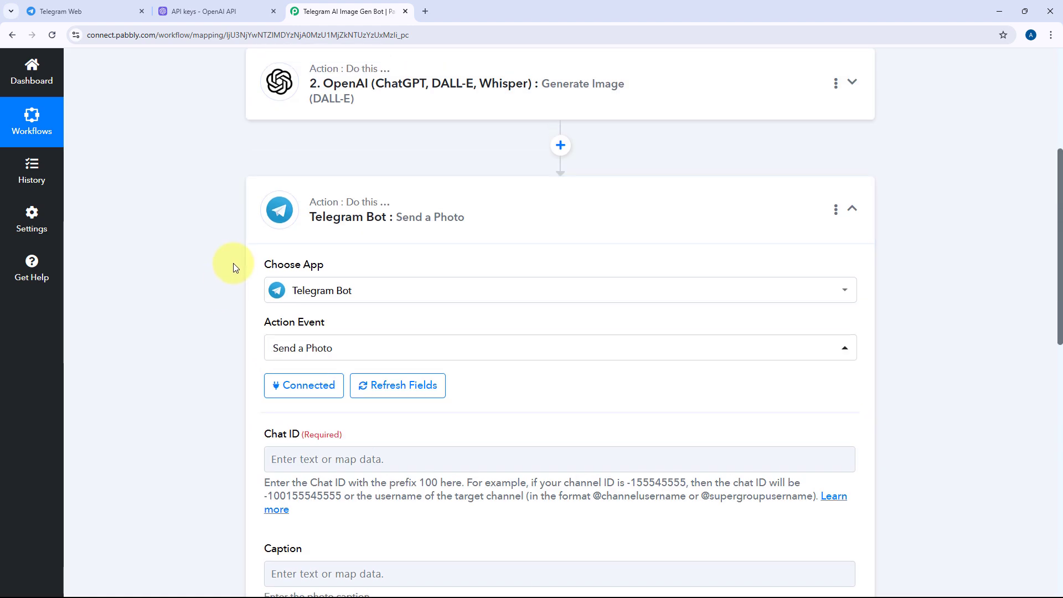
pyautogui.scroll(-4, 233, 264)
pyautogui.click(310, 236)
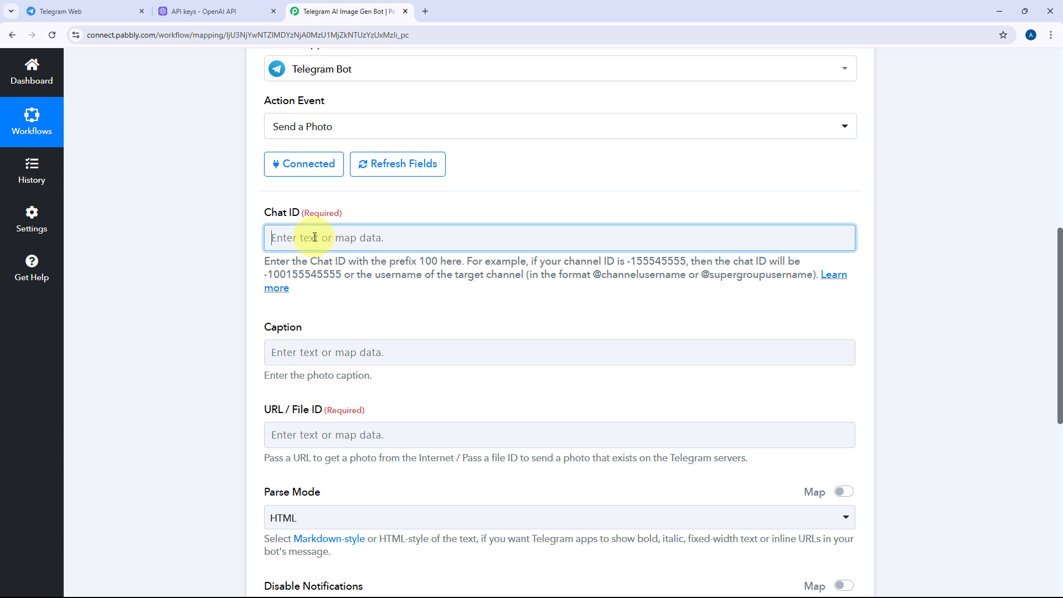
pyautogui.scroll(-2, 249, 243)
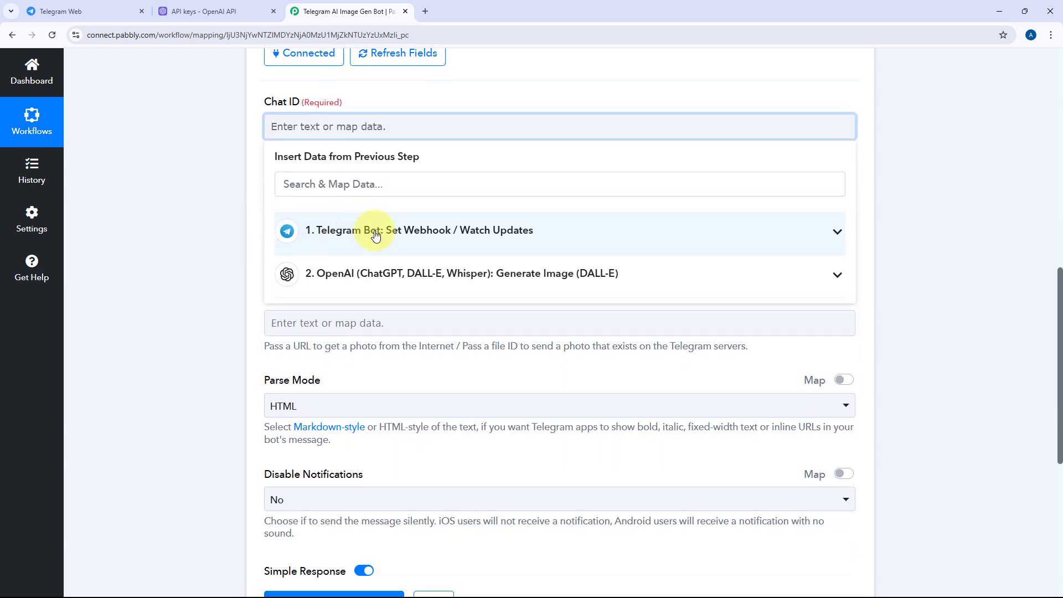
pyautogui.click(421, 244)
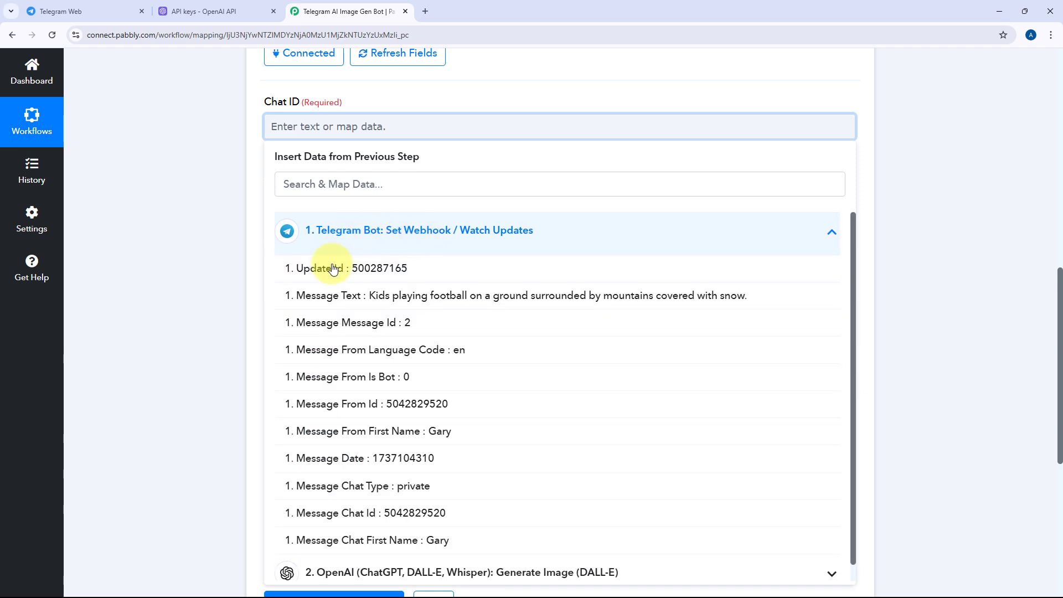
pyautogui.scroll(-1, 426, 343)
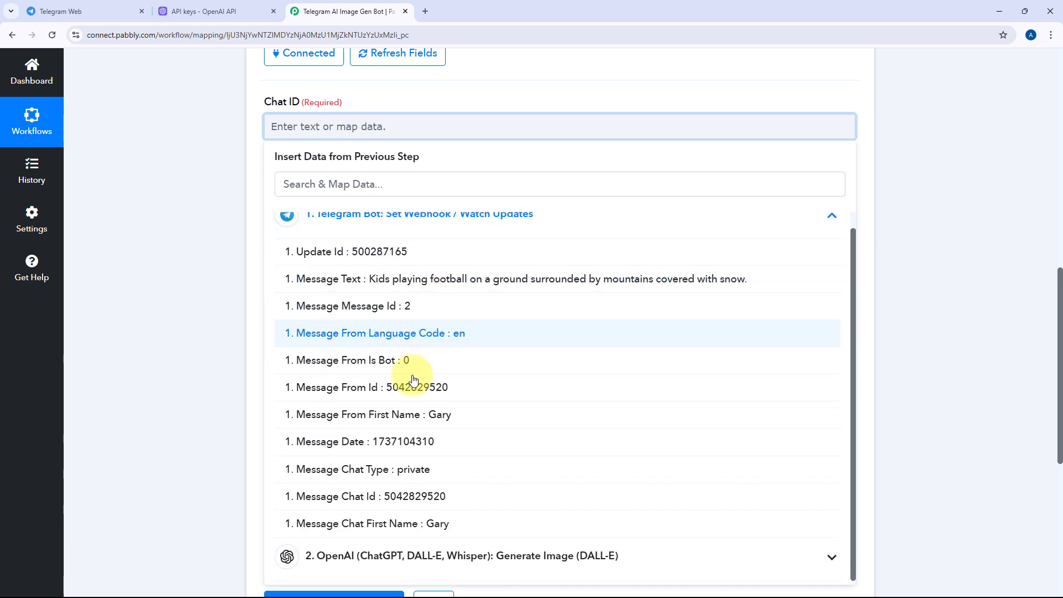
pyautogui.click(398, 497)
pyautogui.click(240, 155)
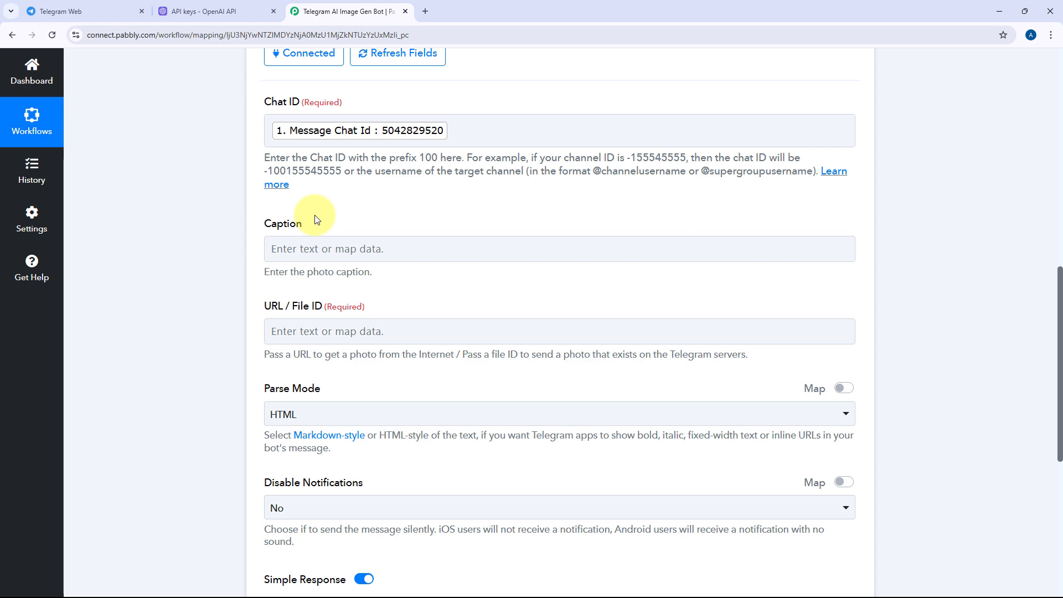
# Check the bot's Telegram chat and map the photo's Caption to Data 0 Revised Prompt from the OpenAI step.
pyautogui.click(89, 11)
pyautogui.click(350, 2)
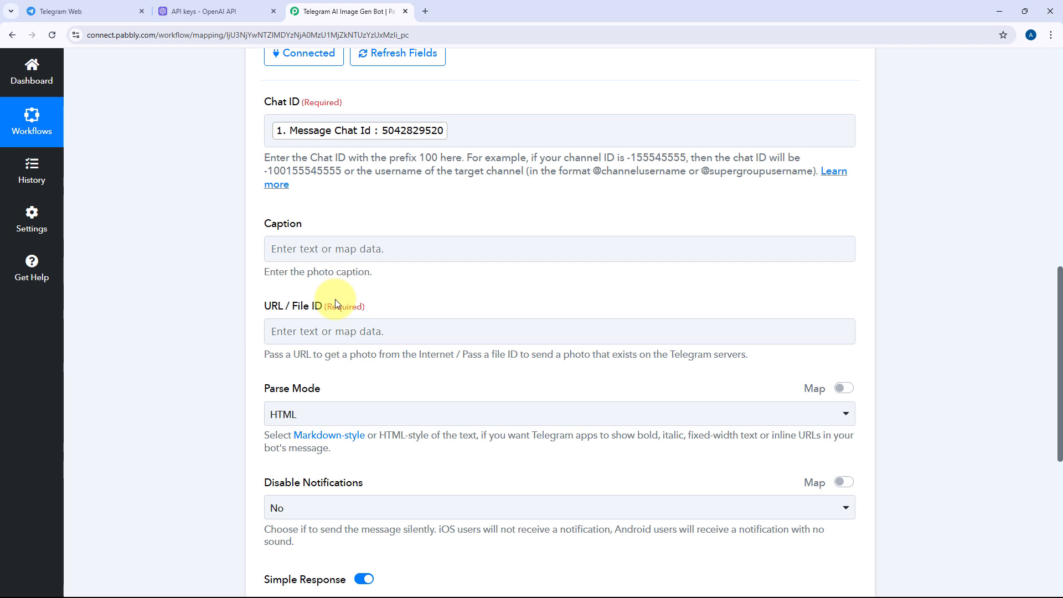
pyautogui.click(317, 248)
pyautogui.click(365, 398)
pyautogui.scroll(-1, 260, 376)
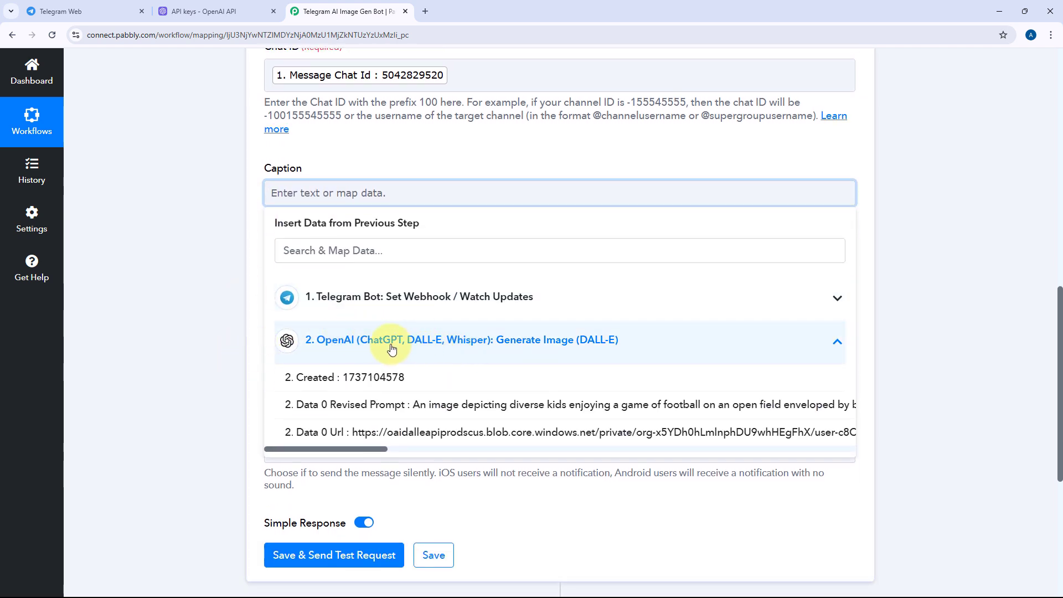
pyautogui.click(382, 411)
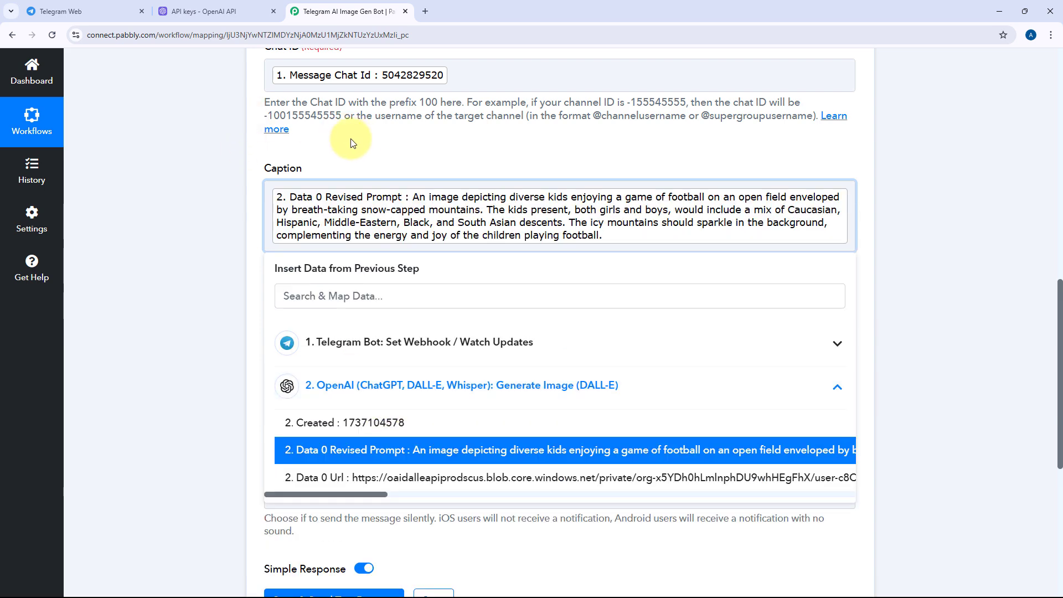
pyautogui.click(350, 159)
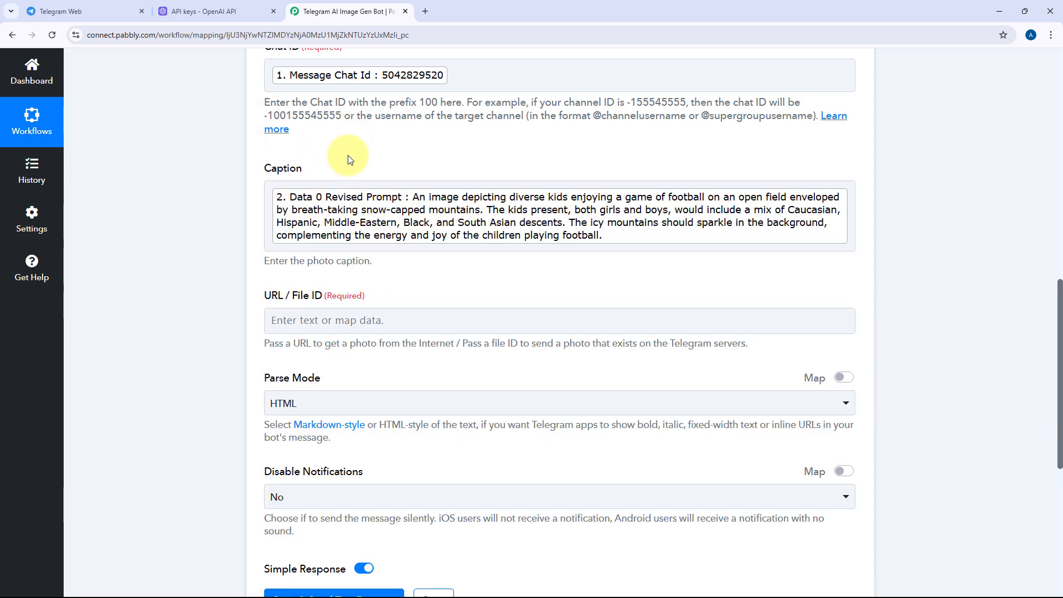
# Map the photo's URL / File ID to Data 0 Url from the OpenAI step.
pyautogui.scroll(-2, 350, 160)
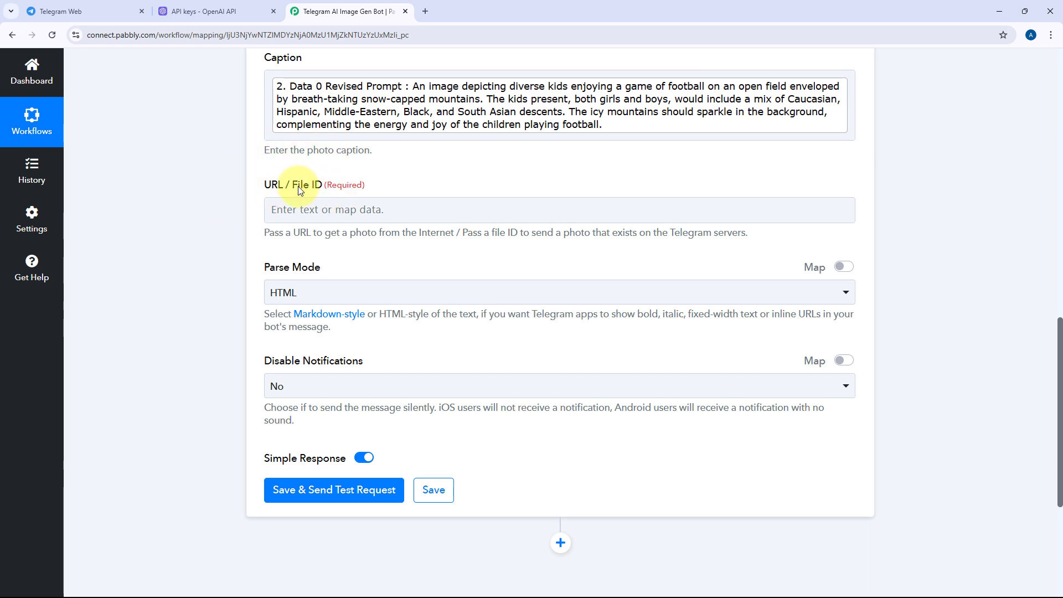
pyautogui.click(342, 210)
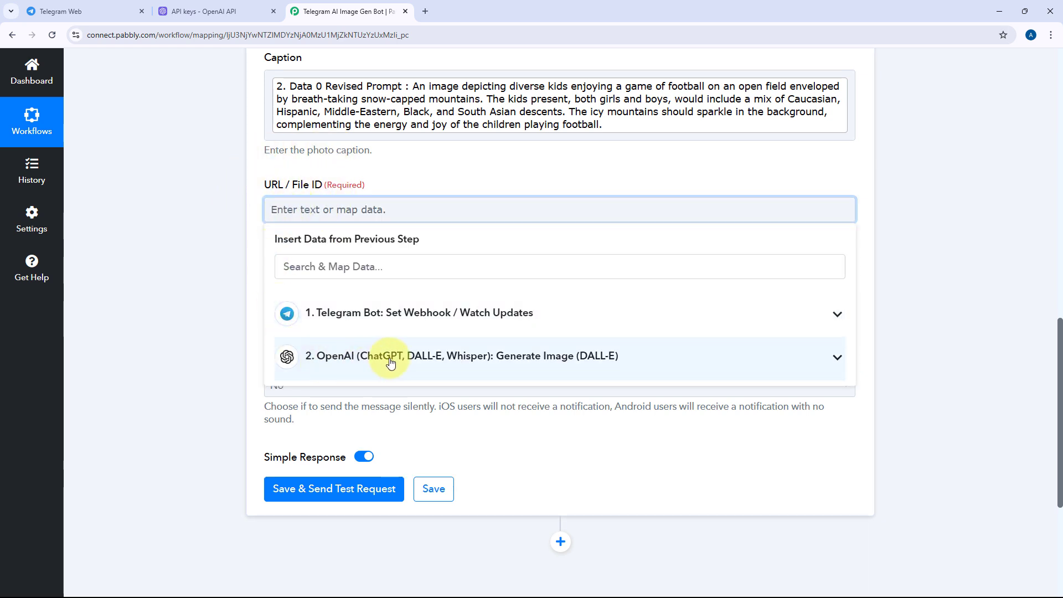
pyautogui.click(379, 357)
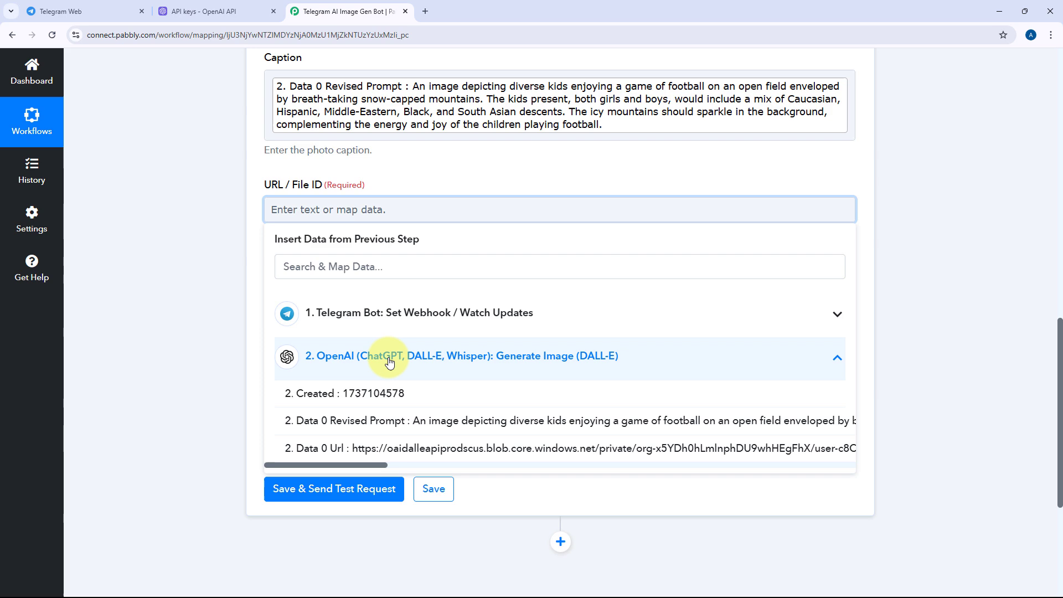
pyautogui.click(394, 448)
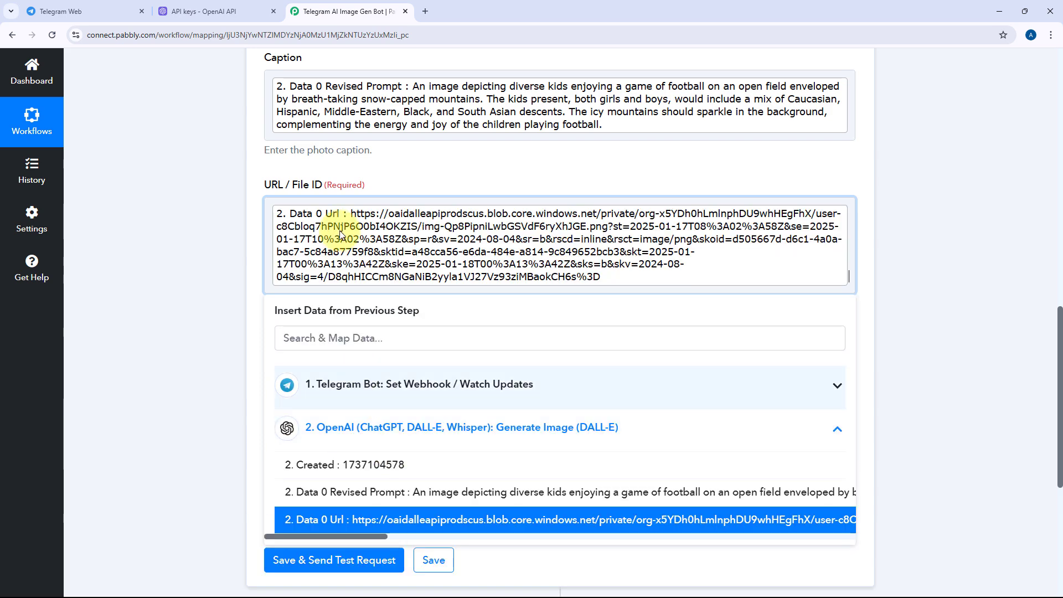
pyautogui.click(382, 168)
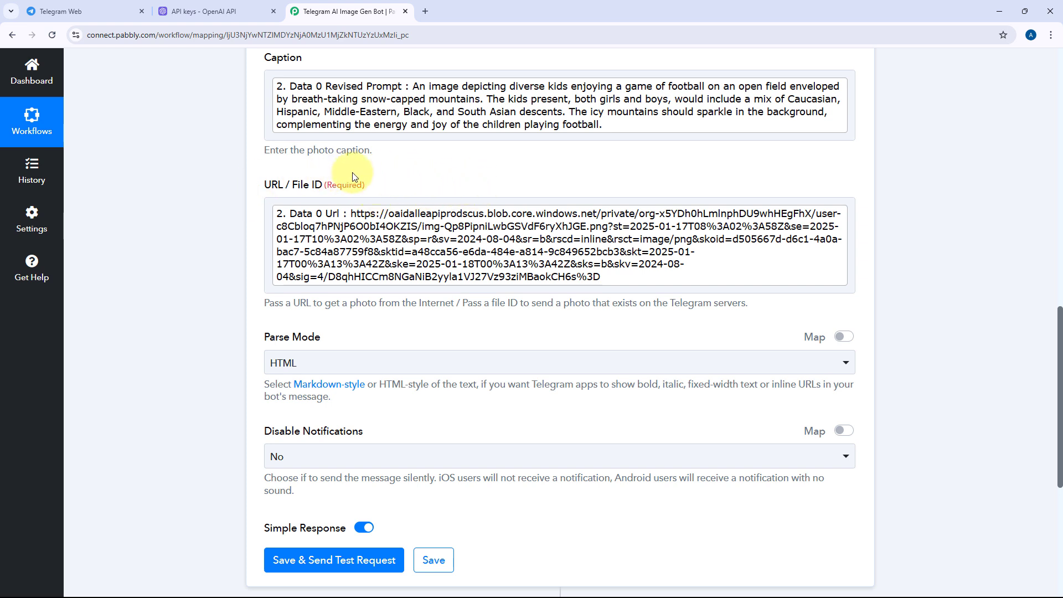
# Set Parse Mode to HTML and Disable Notifications to No for the Send a Photo action.
pyautogui.scroll(-2, 356, 175)
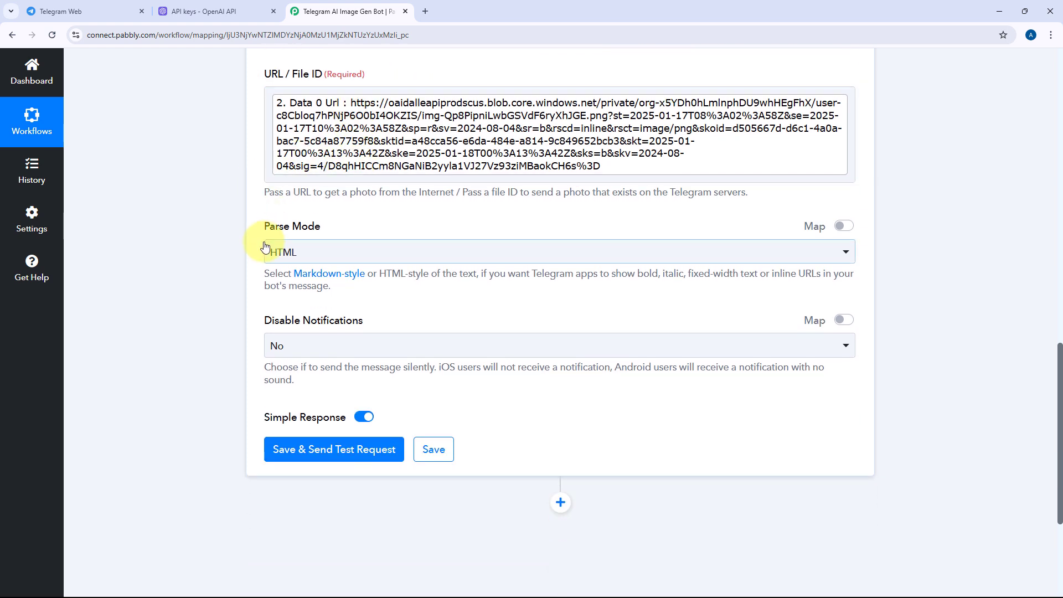
pyautogui.click(308, 250)
pyautogui.click(312, 317)
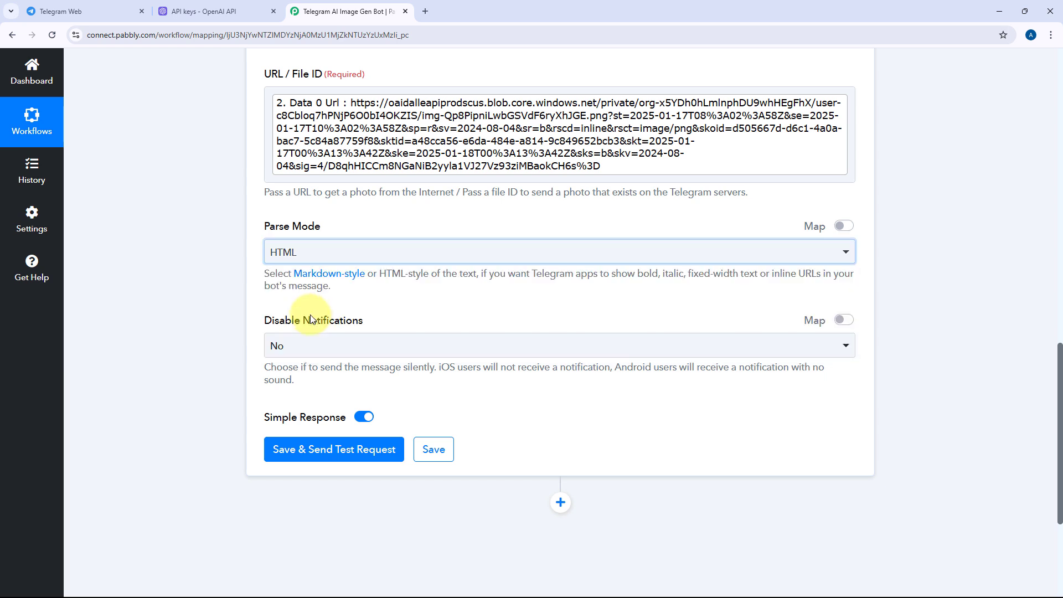
pyautogui.click(278, 308)
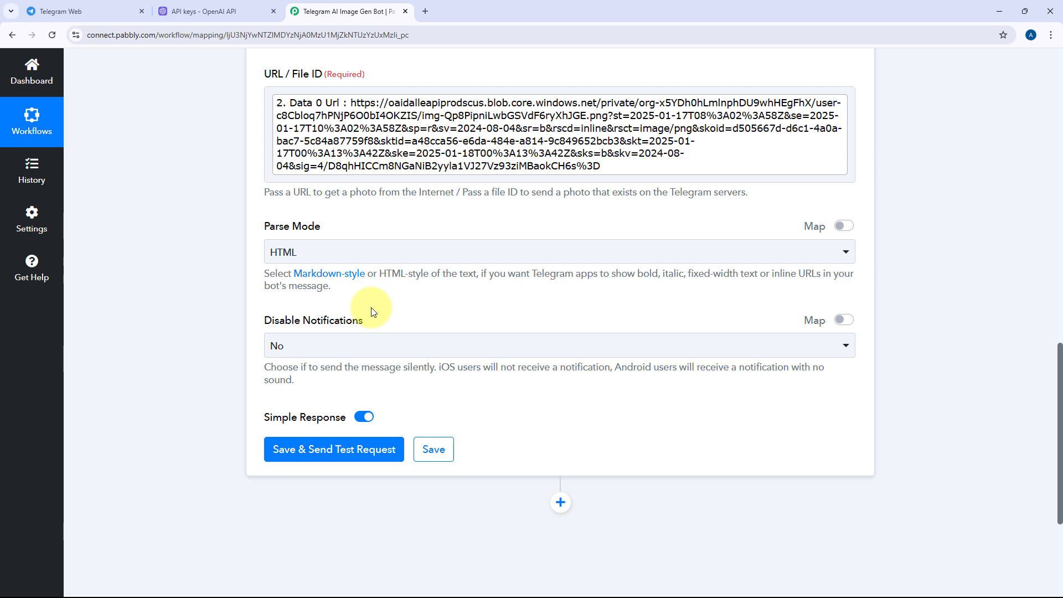
pyautogui.click(308, 344)
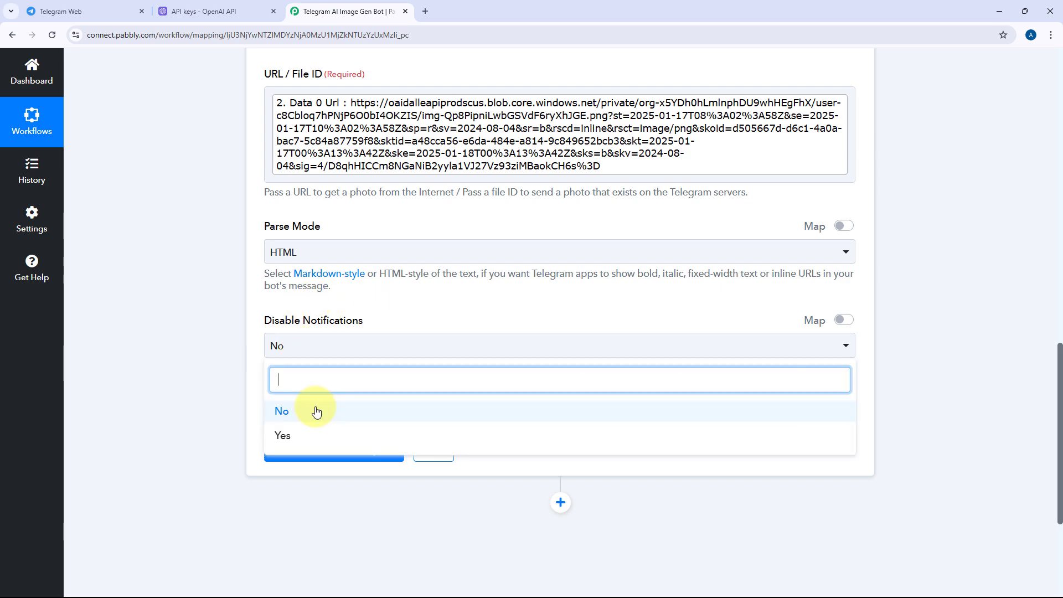
pyautogui.click(312, 410)
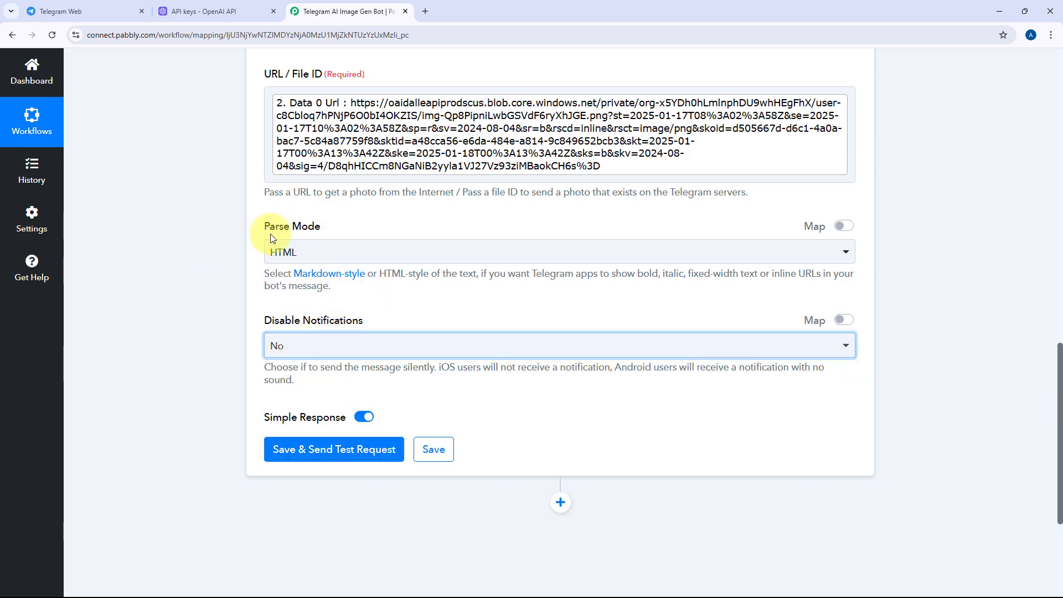
# Save the Send a Photo step with a test request and review its response and mapped fields.
pyautogui.scroll(3, 235, 253)
pyautogui.scroll(2, 235, 254)
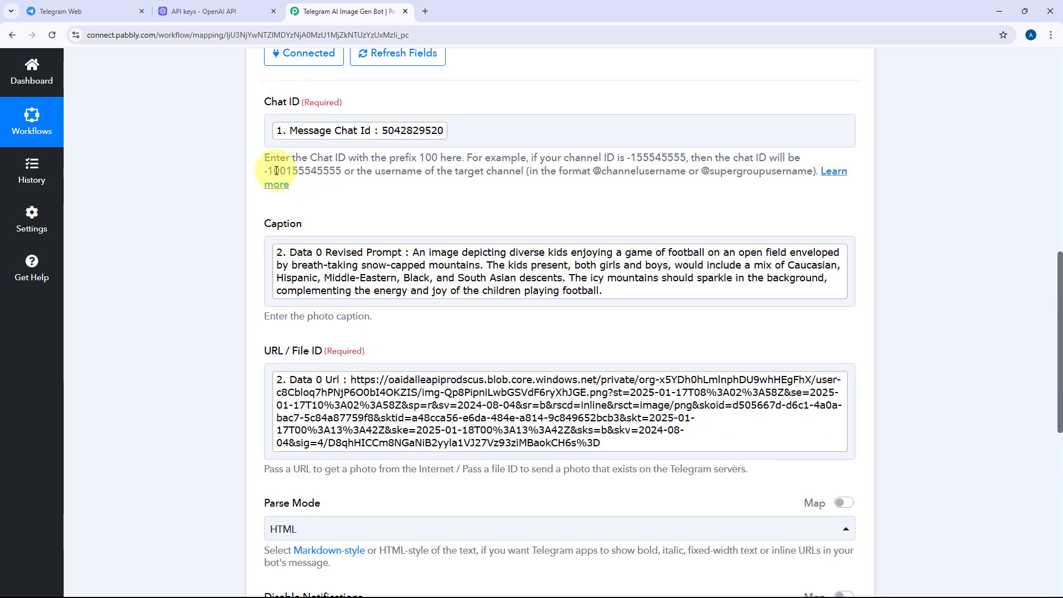
pyautogui.scroll(-1, 288, 216)
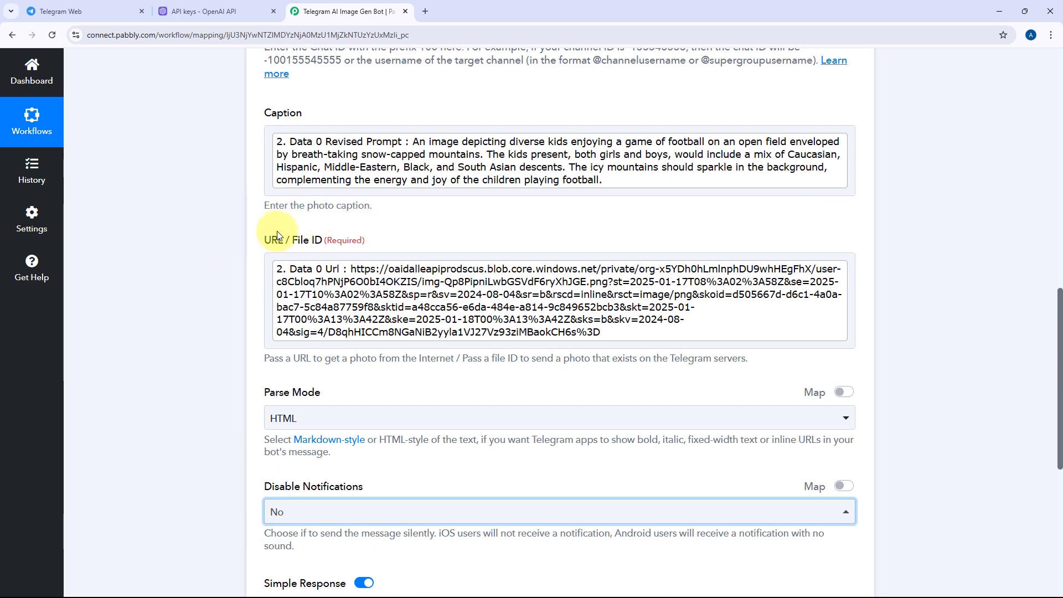
pyautogui.scroll(-6, 410, 217)
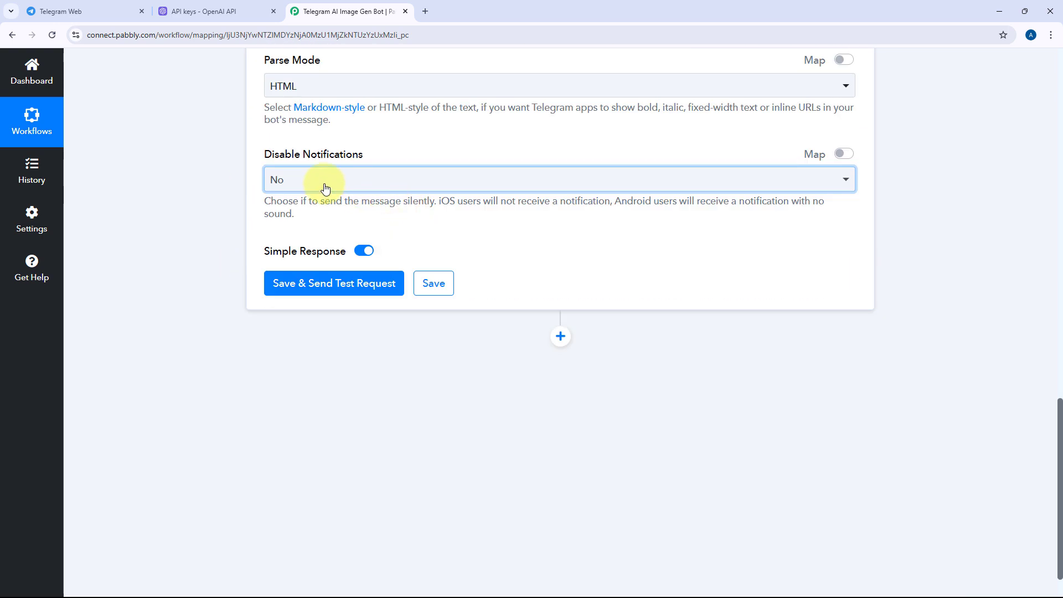
pyautogui.click(350, 284)
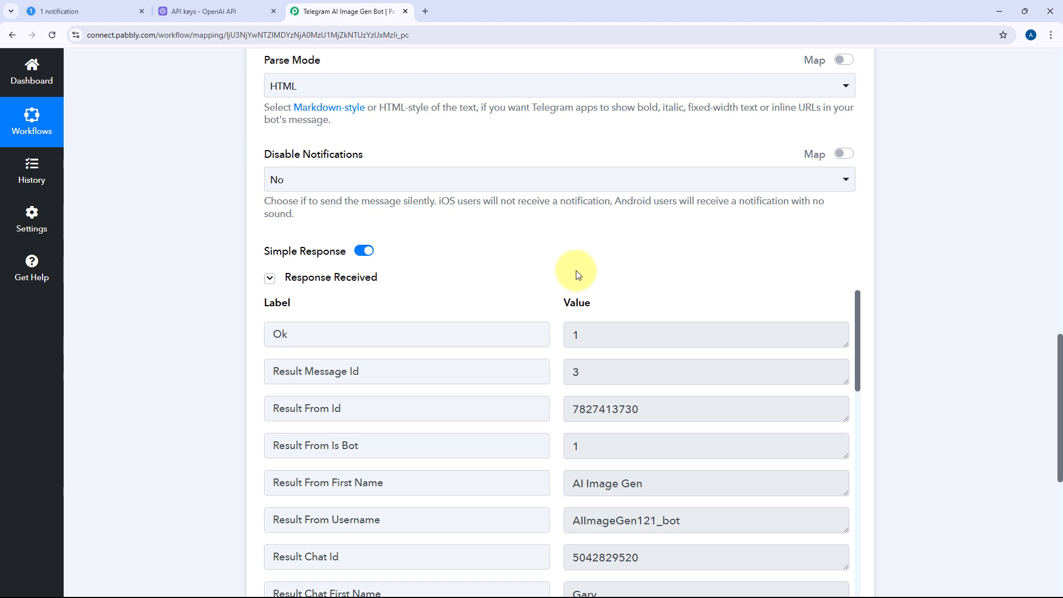
pyautogui.scroll(-2, 514, 249)
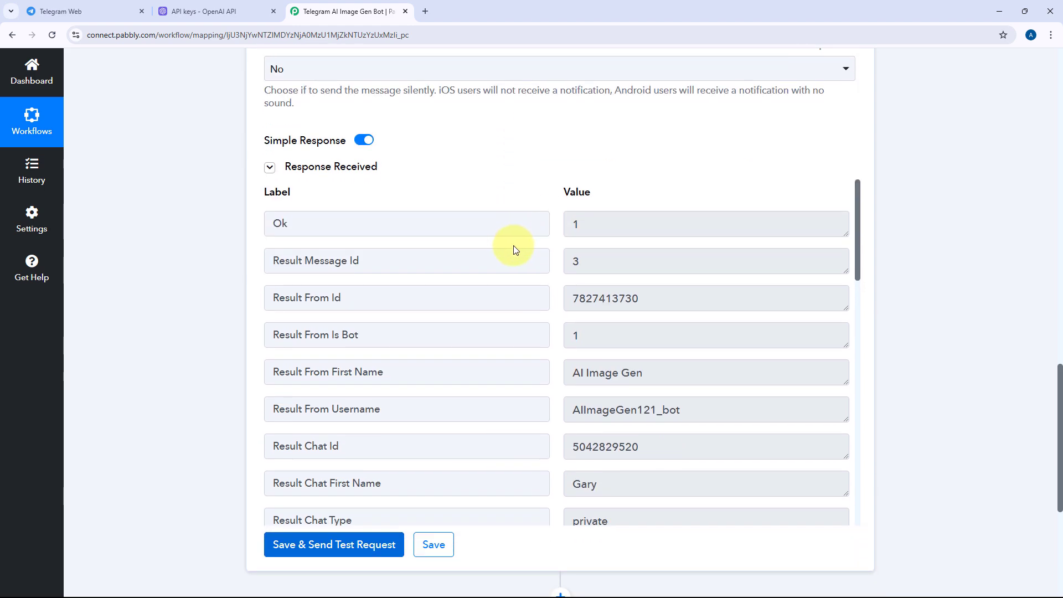
pyautogui.scroll(9, 467, 157)
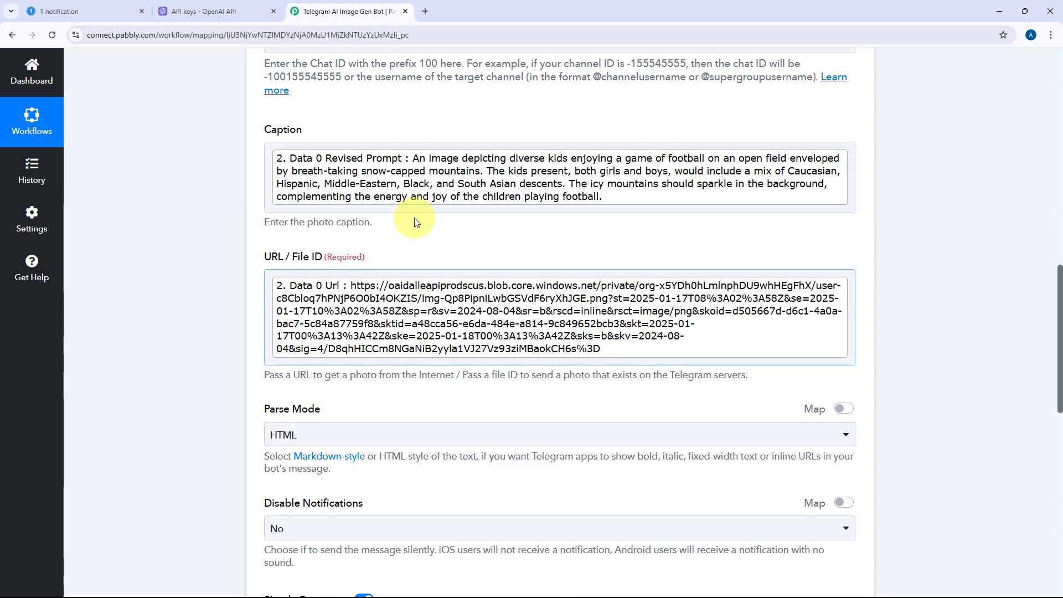
pyautogui.scroll(7, 375, 209)
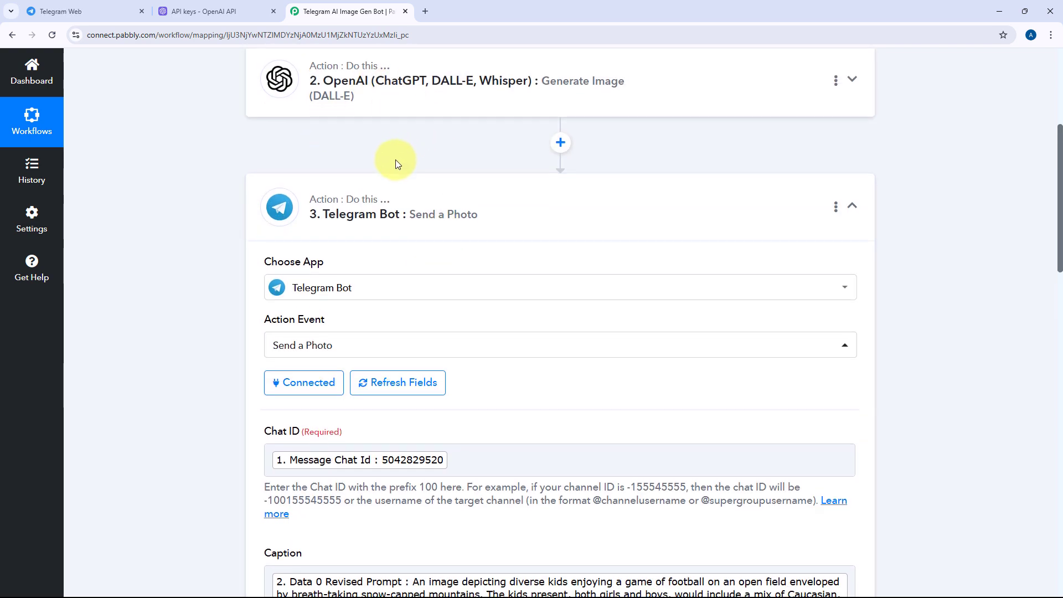
pyautogui.scroll(-5, 313, 337)
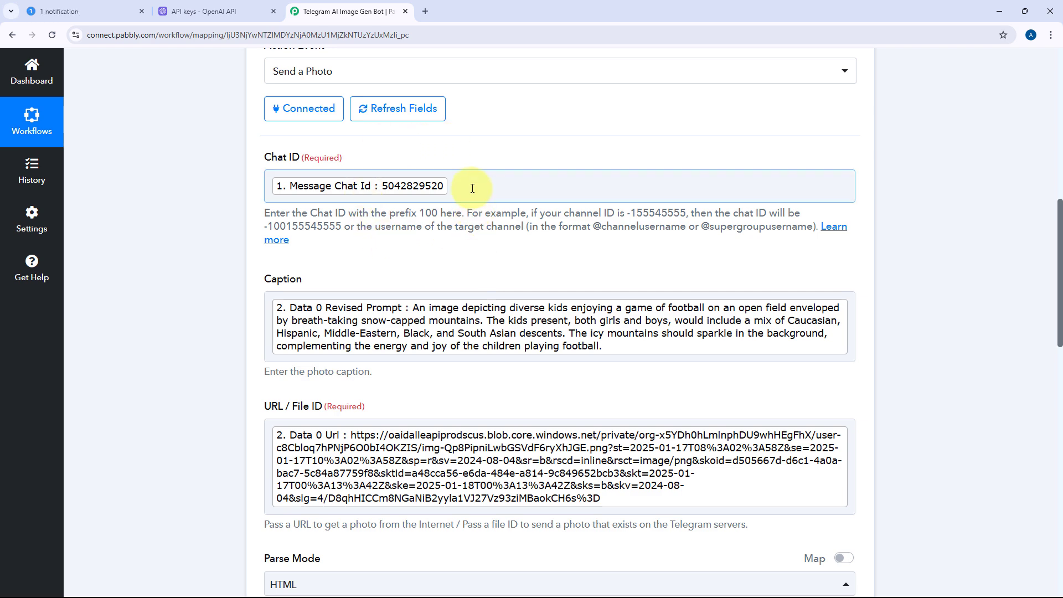
# Collapse the Send a Photo action step to show the whole workflow.
pyautogui.scroll(3, 504, 147)
pyautogui.click(532, 154)
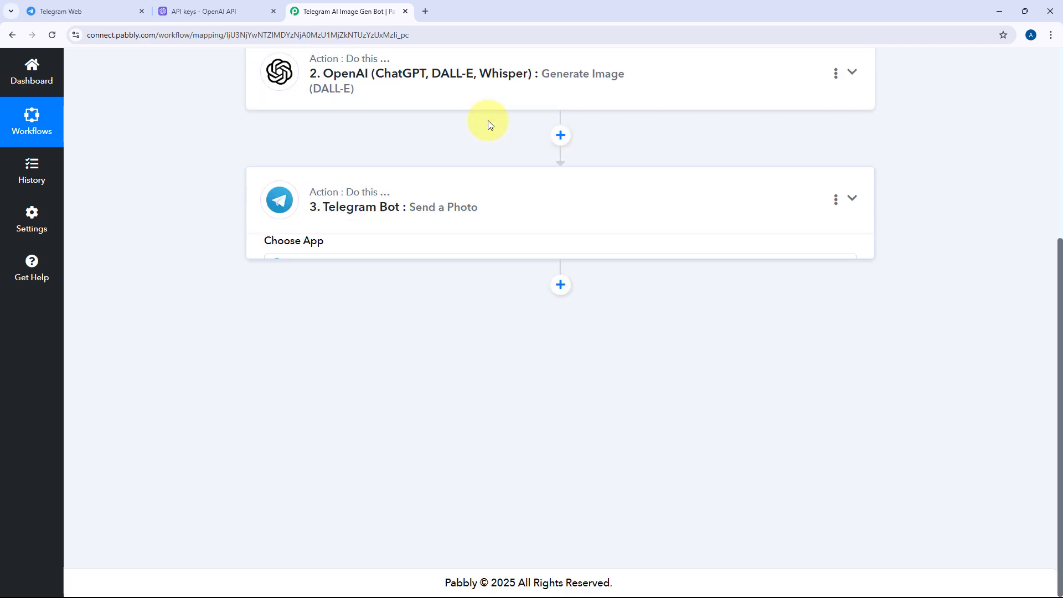
pyautogui.scroll(5, 489, 124)
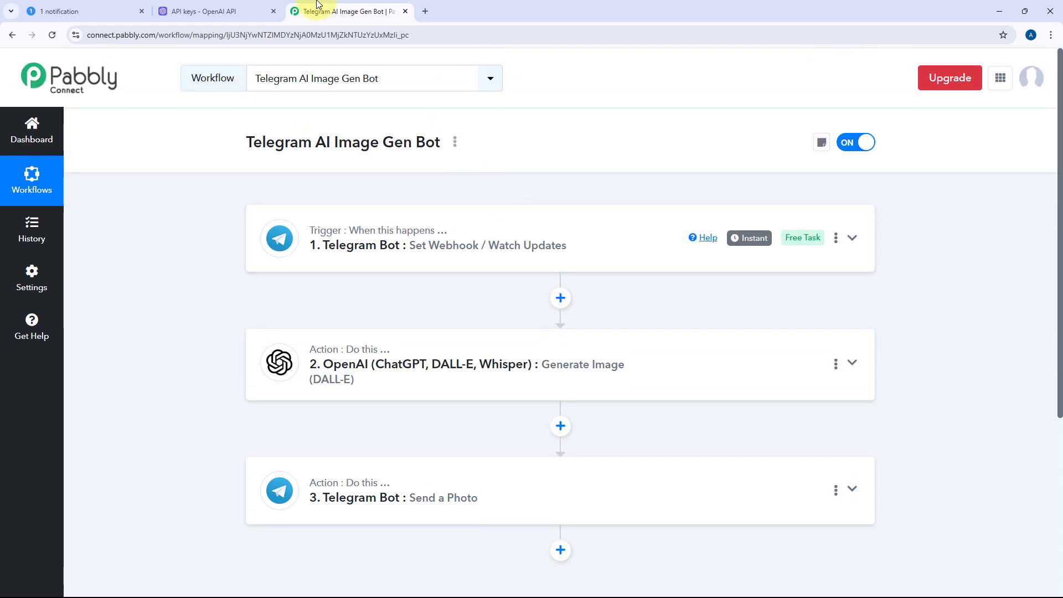
# Switch to the bot's Telegram chat, compare the football prompt with the delivered photo and caption, and return to the Pabbly Connect workflow.
pyautogui.click(125, 5)
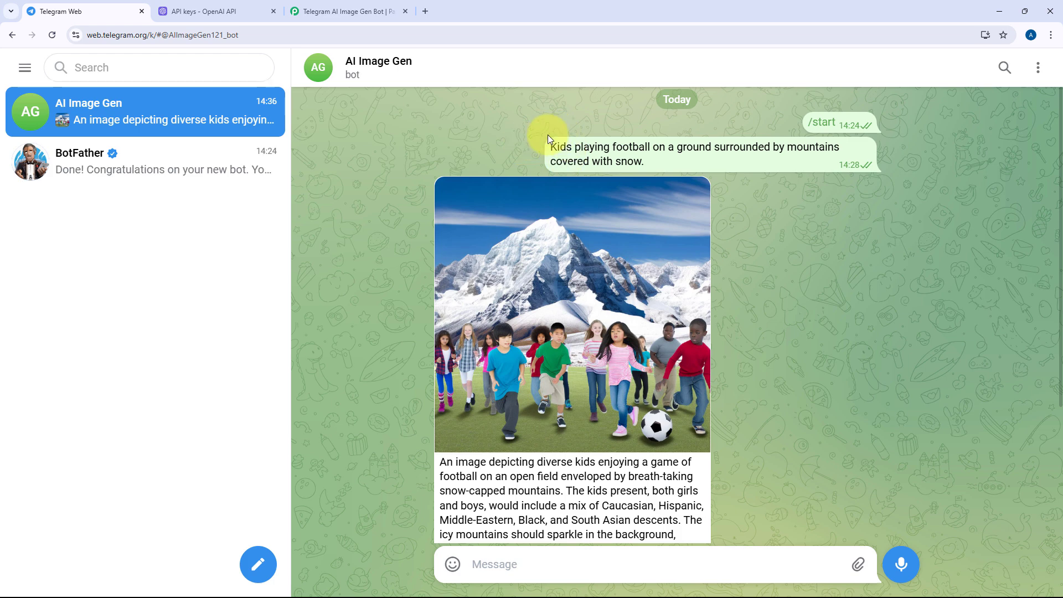
pyautogui.moveTo(548, 142); pyautogui.dragTo(662, 165)
pyautogui.click(756, 206)
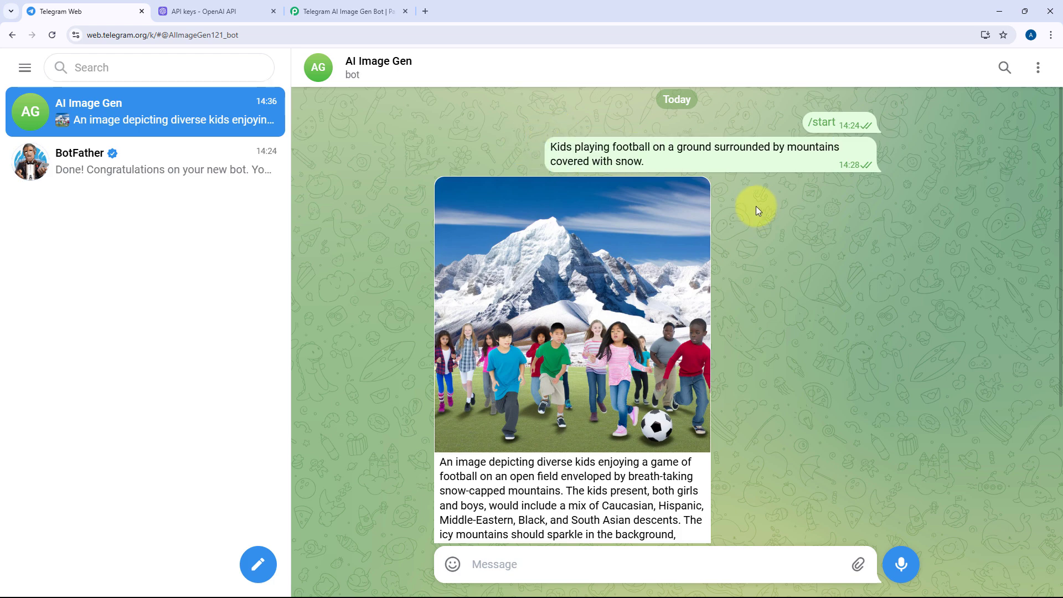
pyautogui.scroll(-1, 732, 219)
pyautogui.doubleClick(645, 169)
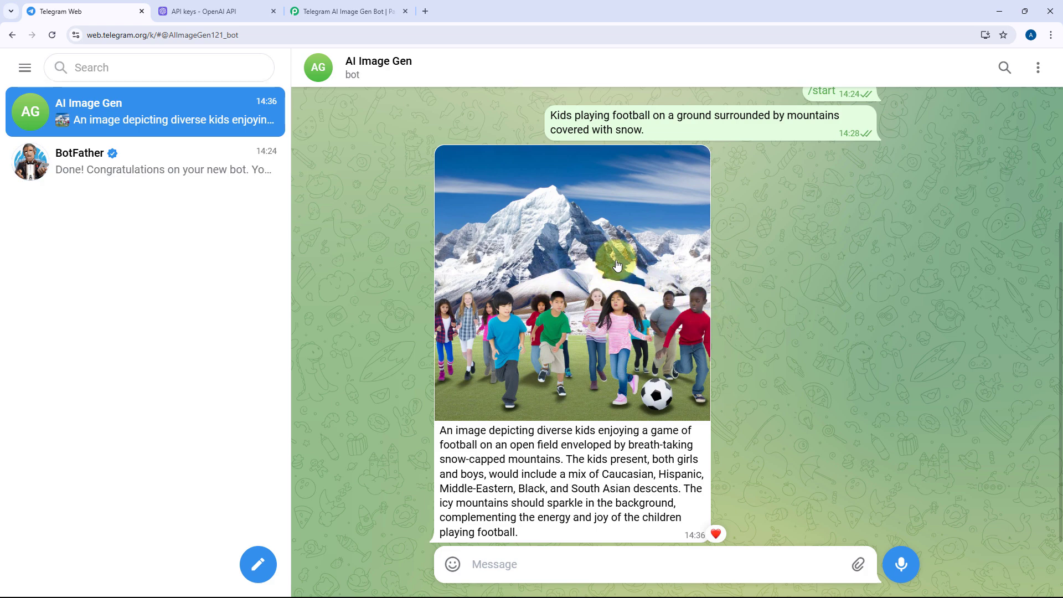
pyautogui.moveTo(440, 431); pyautogui.dragTo(541, 530)
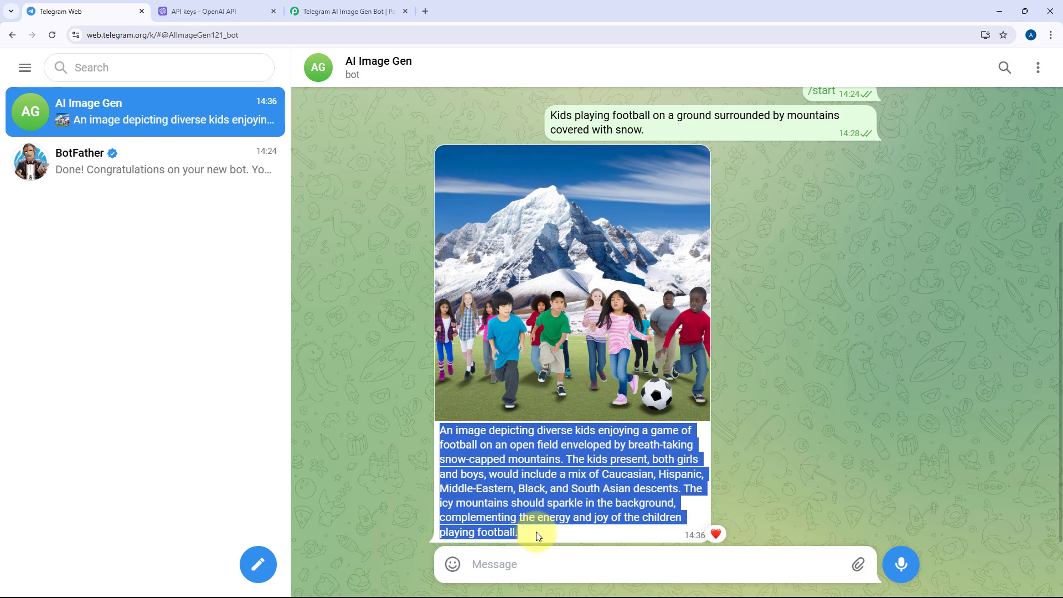
pyautogui.click(418, 474)
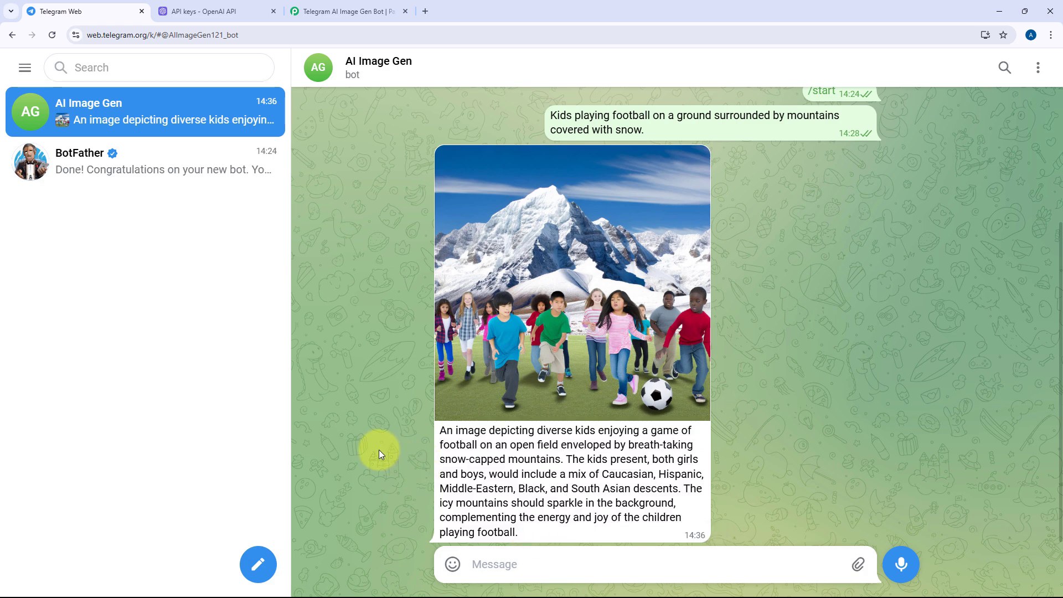
pyautogui.click(337, 10)
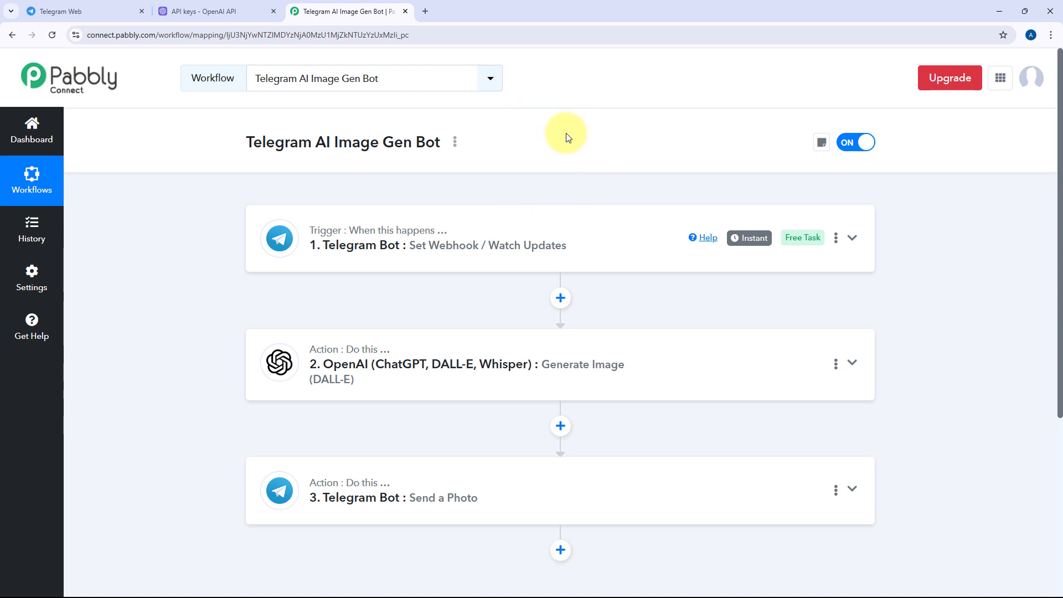
# Send the prompt "Ancient Indian king in the courtyard with his ministers." to the AI Image Gen bot in Telegram.
pyautogui.click(99, 11)
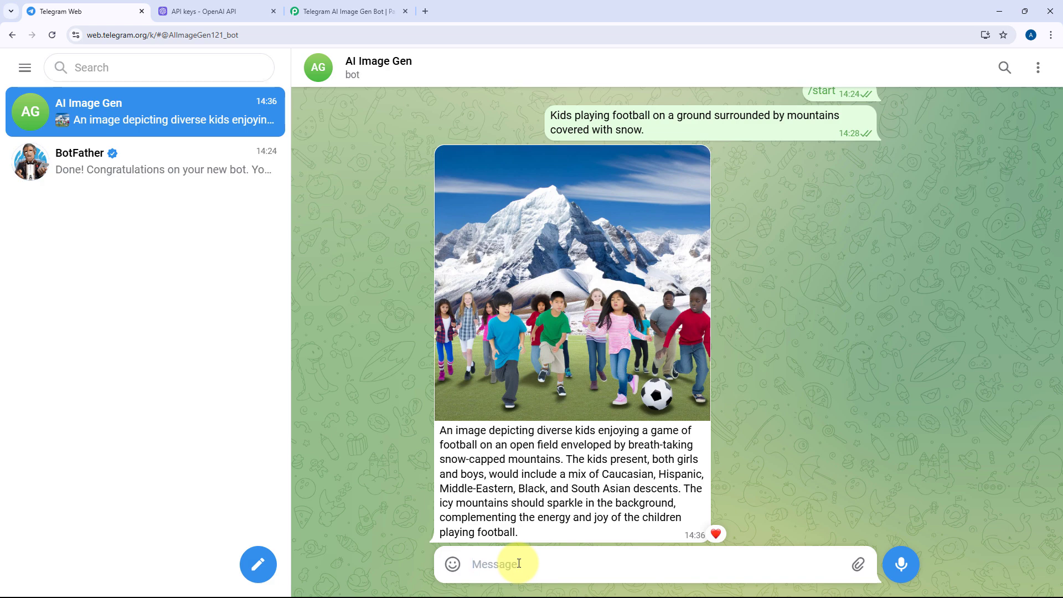
pyautogui.write('Ancient indian')
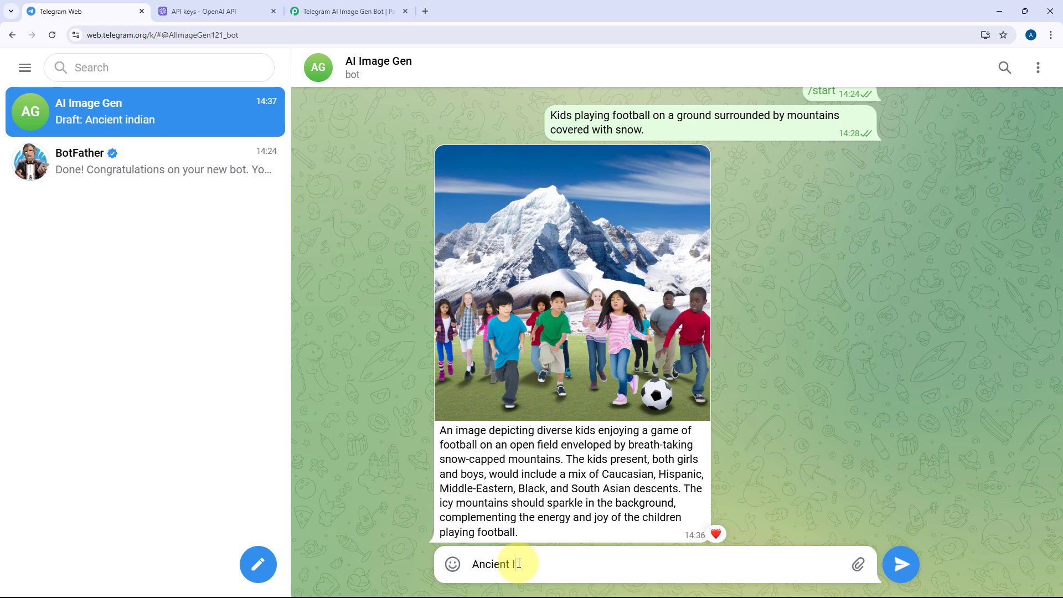
pyautogui.write(' king in the courtyard with his ministers.')
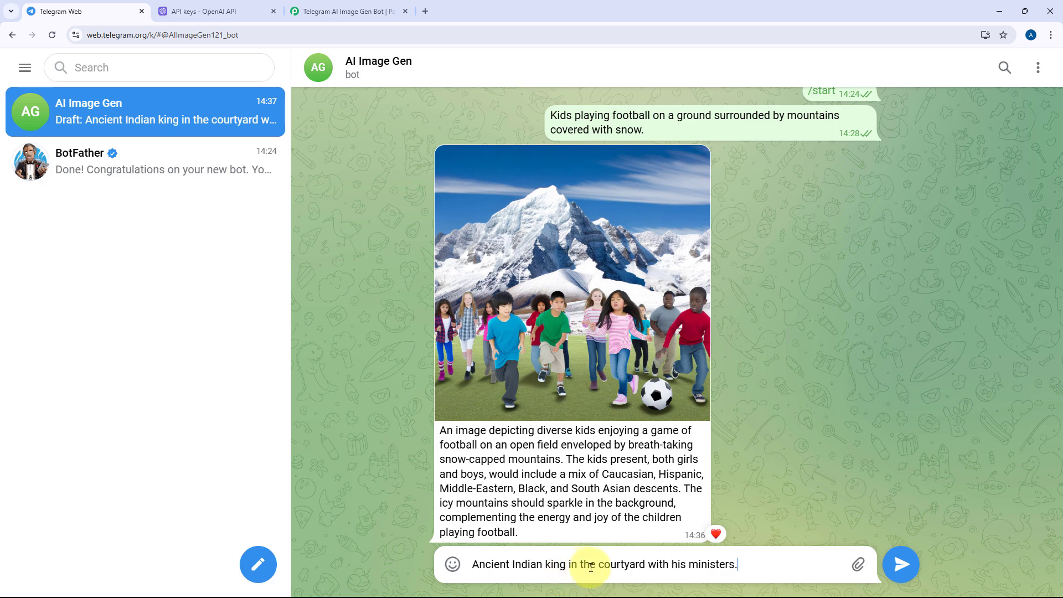
pyautogui.click(903, 572)
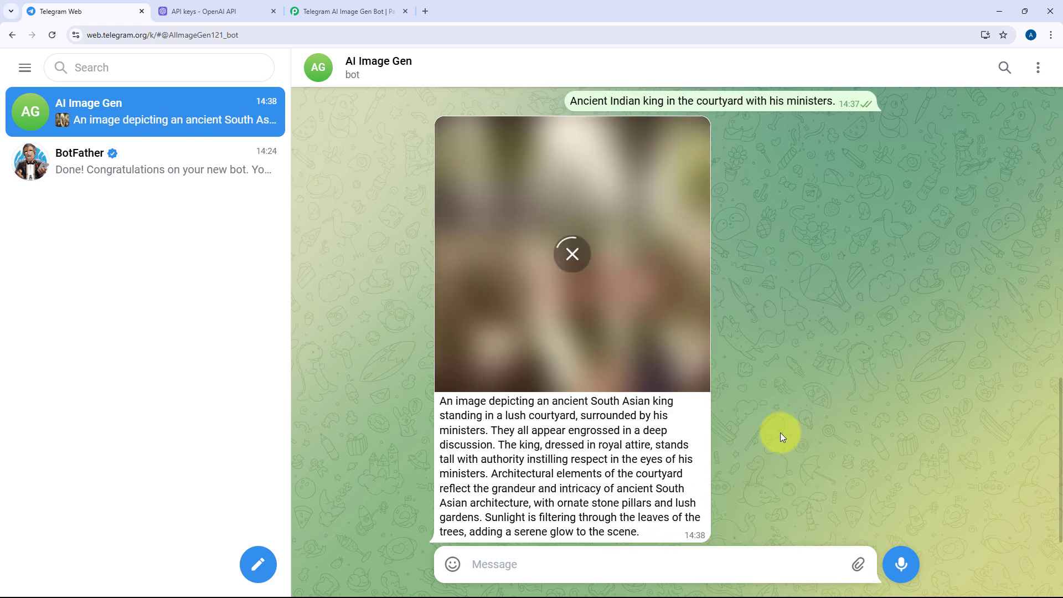
# Examine the bot's reply to the Indian king prompt, view its photo enlarged, and return to the Pabbly Connect workflow.
pyautogui.doubleClick(584, 302)
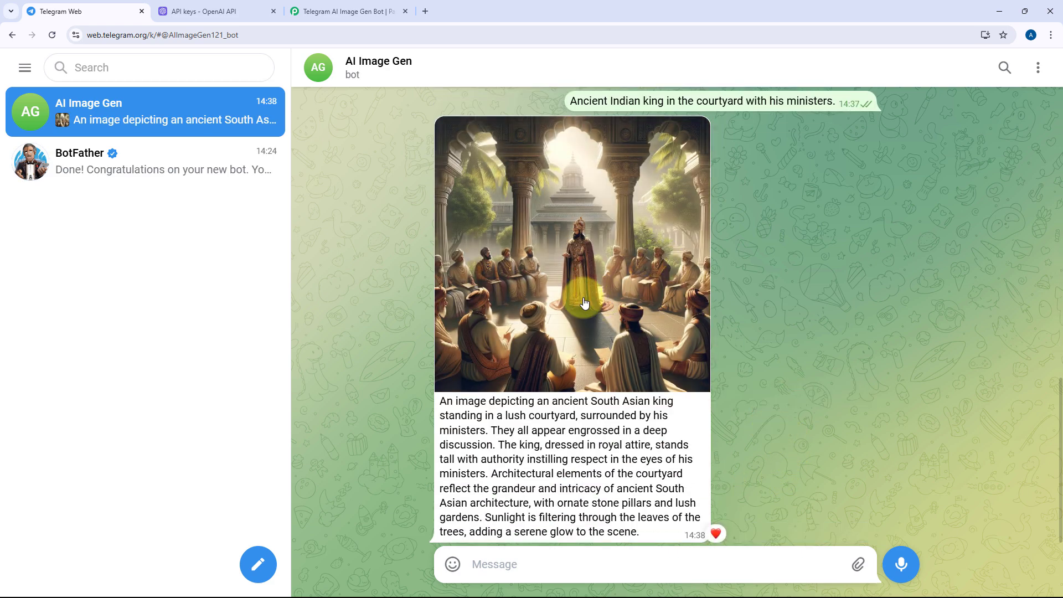
pyautogui.click(584, 302)
pyautogui.click(756, 299)
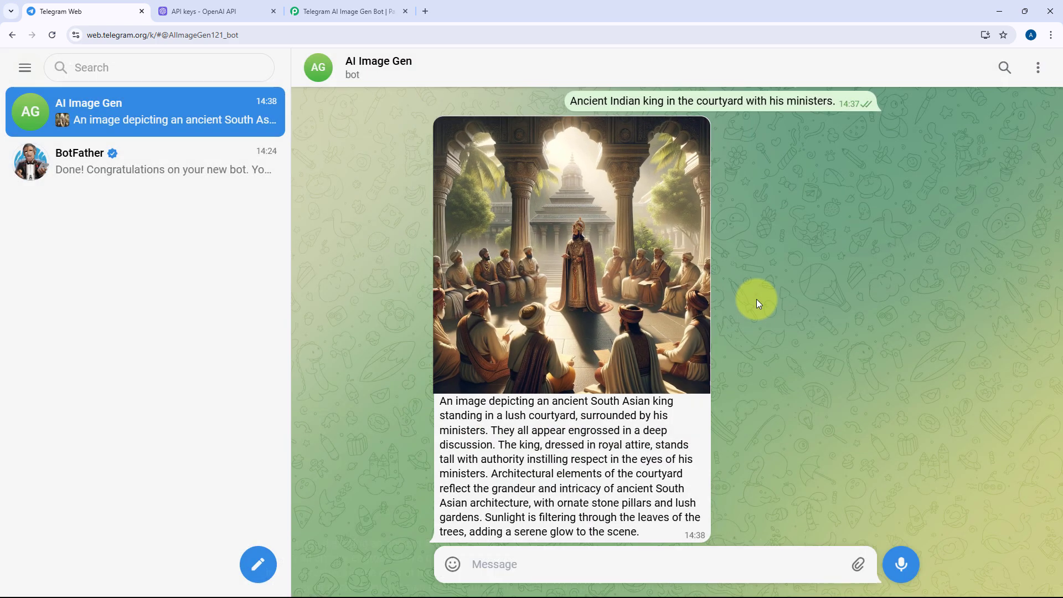
pyautogui.scroll(2, 692, 228)
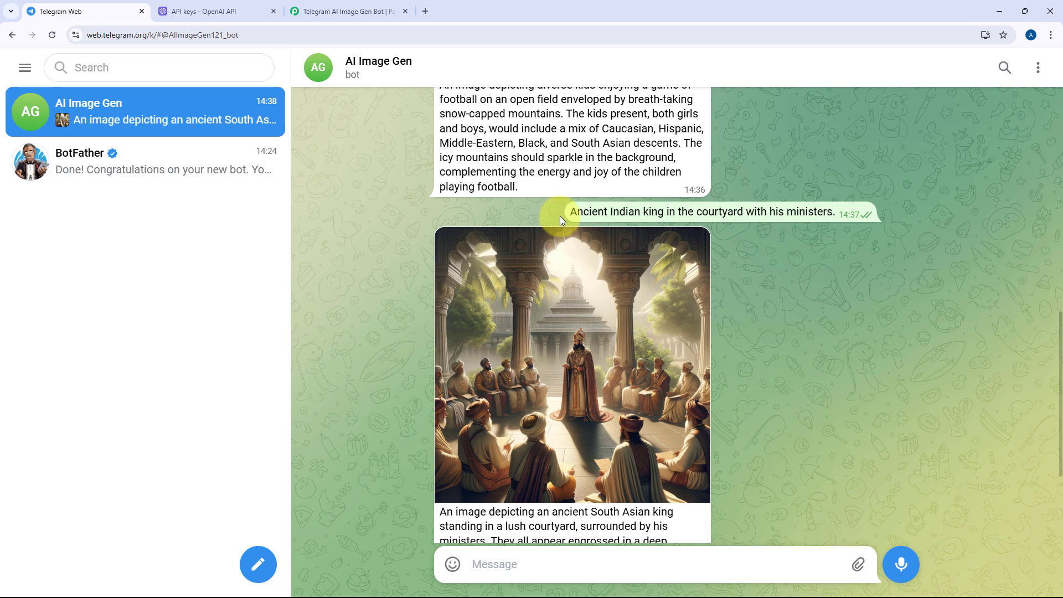
pyautogui.moveTo(571, 213)
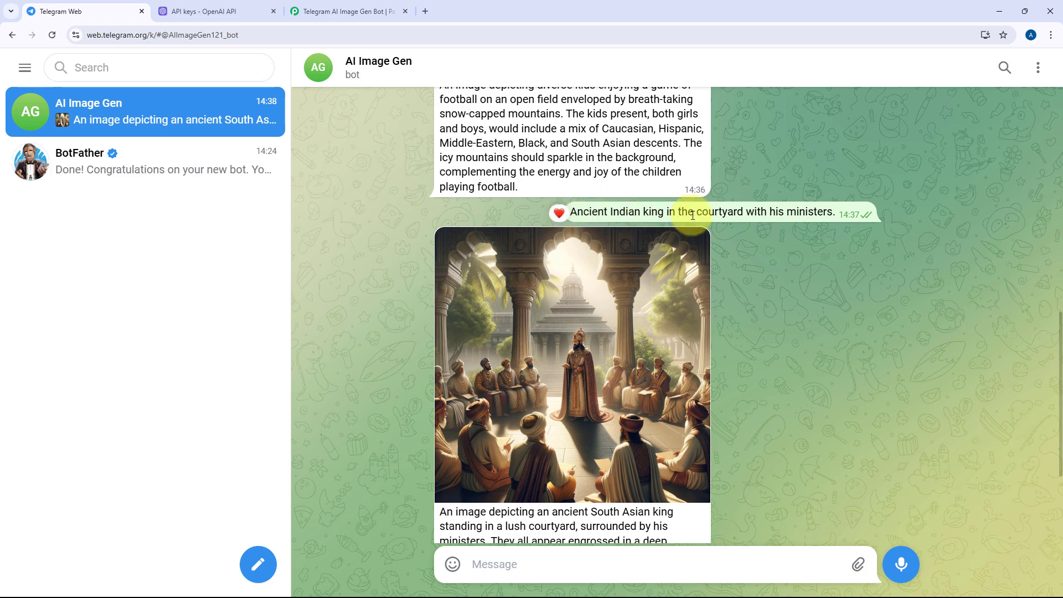
pyautogui.scroll(-2, 560, 298)
pyautogui.click(561, 298)
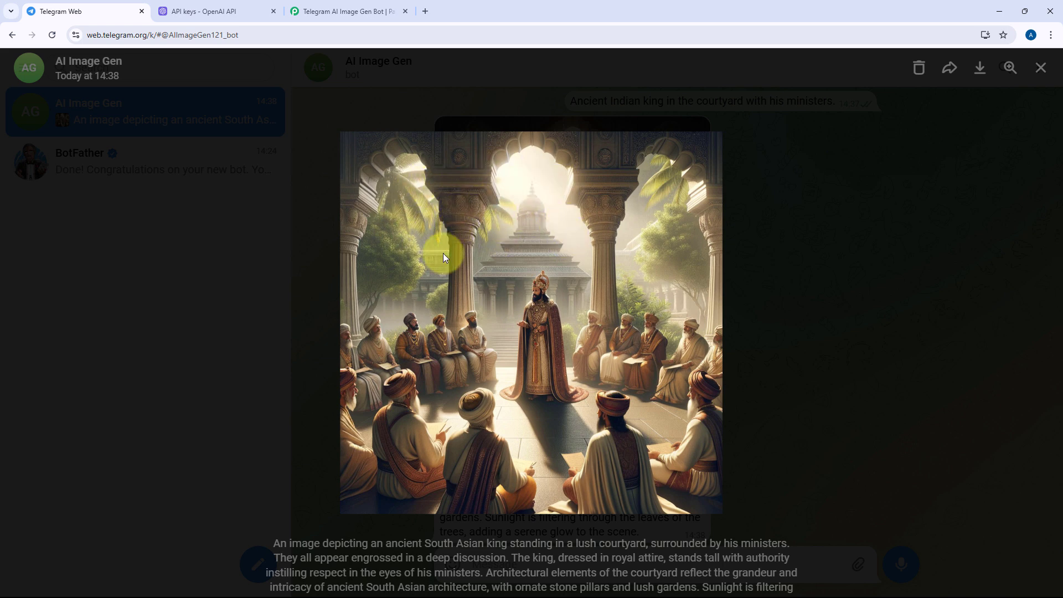
pyautogui.click(801, 251)
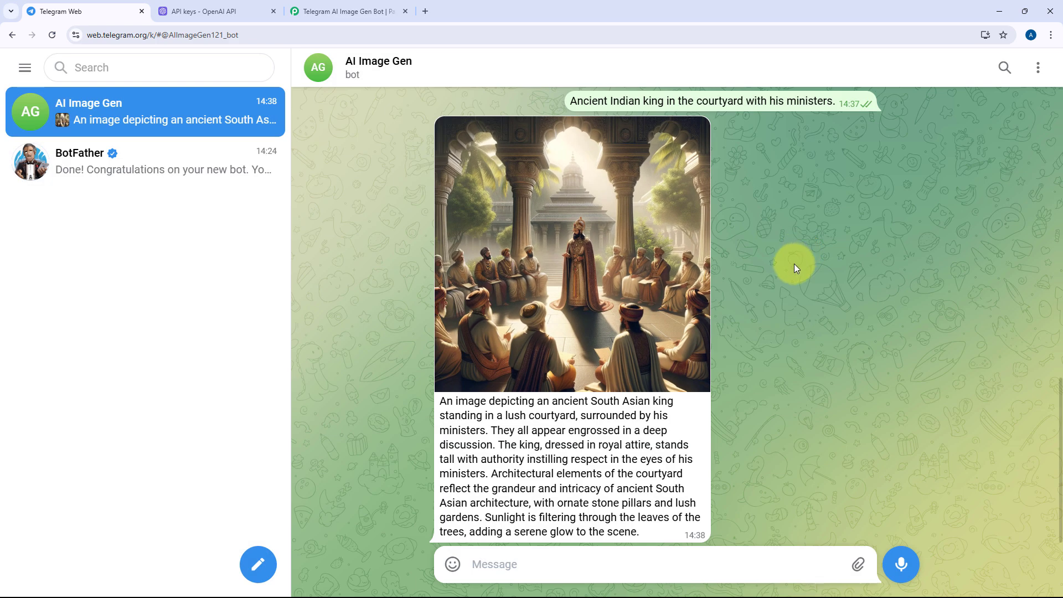
pyautogui.click(389, 8)
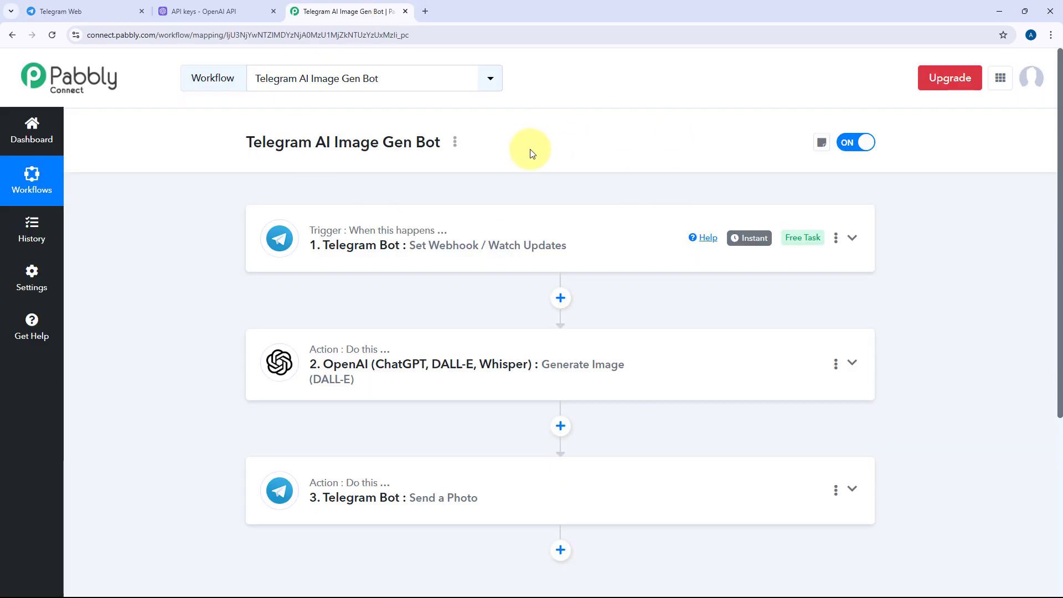